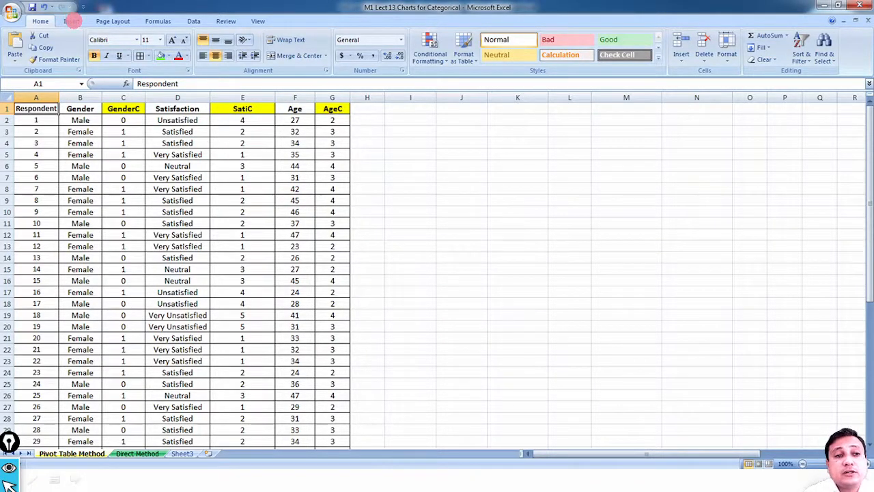
# - Create a PivotTable from the whole data range A1:G51, placed on the existing worksheet at cell I3
pyautogui.click(72, 21)
pyautogui.hotkey('ctrl', 'a')
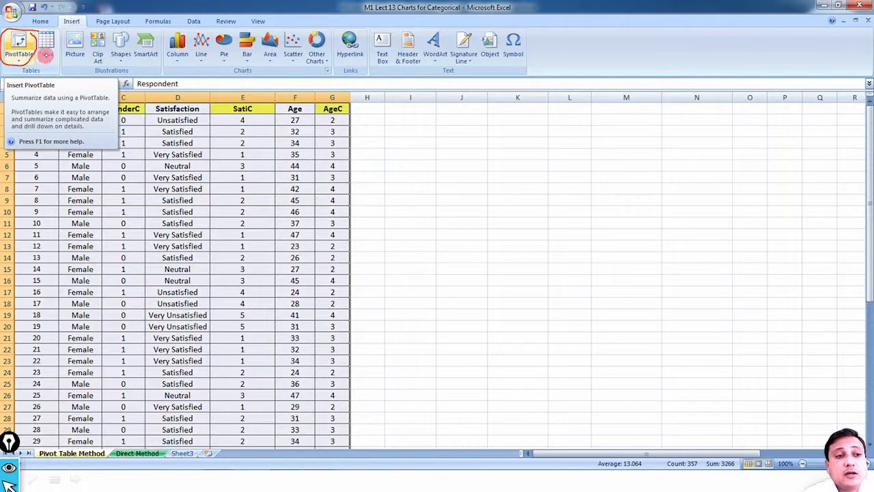
pyautogui.click(27, 46)
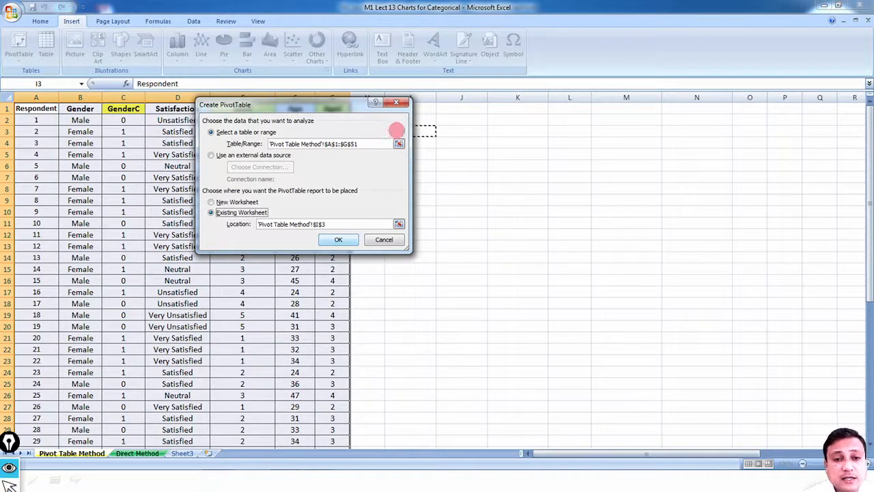
pyautogui.click(399, 143)
pyautogui.moveTo(411, 142); pyautogui.dragTo(394, 132)
pyautogui.moveTo(403, 216)
pyautogui.mouseDown()
pyautogui.moveTo(406, 235)
pyautogui.moveTo(391, 216)
pyautogui.mouseUp()
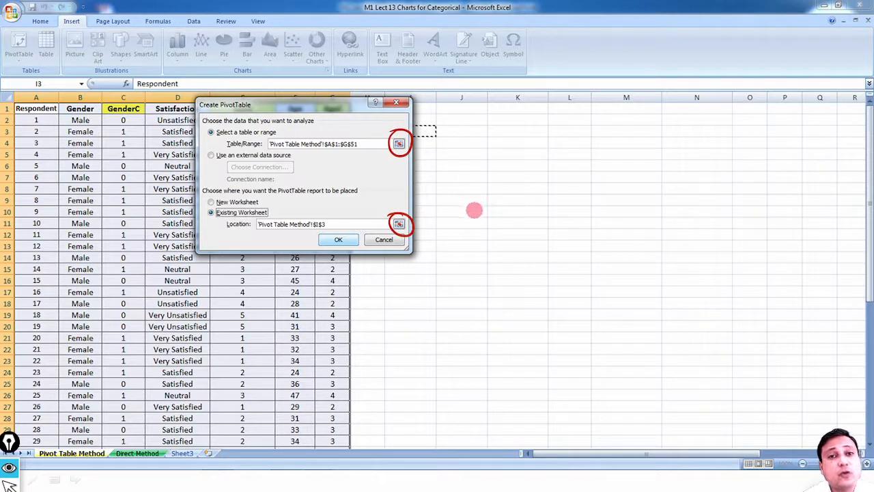
pyautogui.moveTo(319, 234)
pyautogui.mouseDown()
pyautogui.moveTo(328, 242)
pyautogui.moveTo(337, 225)
pyautogui.mouseUp()
pyautogui.press('e')
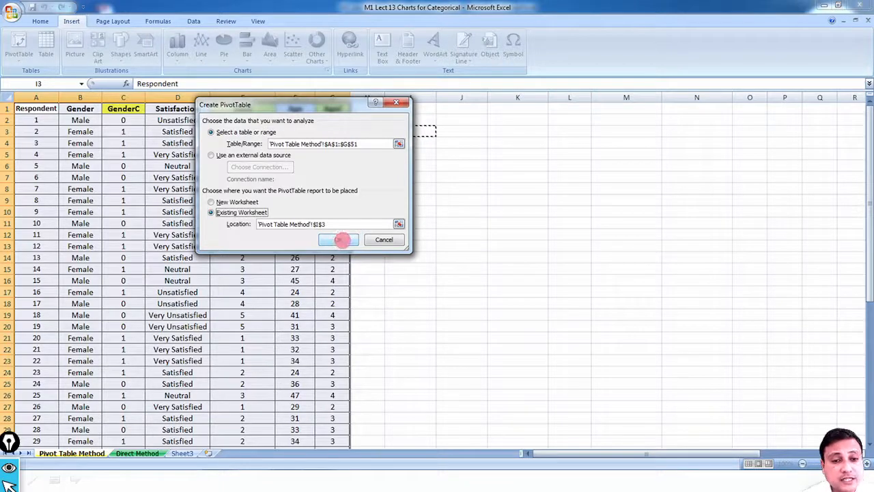
pyautogui.click(342, 240)
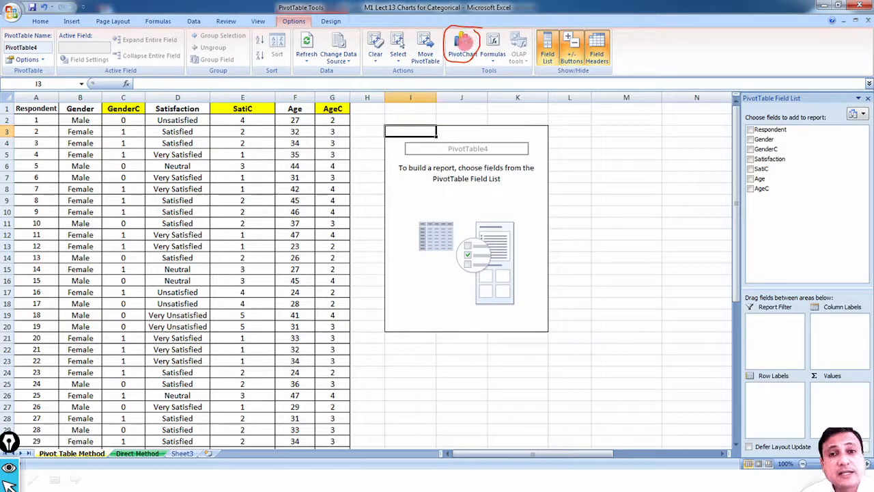
# - Insert a clustered column PivotChart based on the empty PivotTable
pyautogui.click(462, 45)
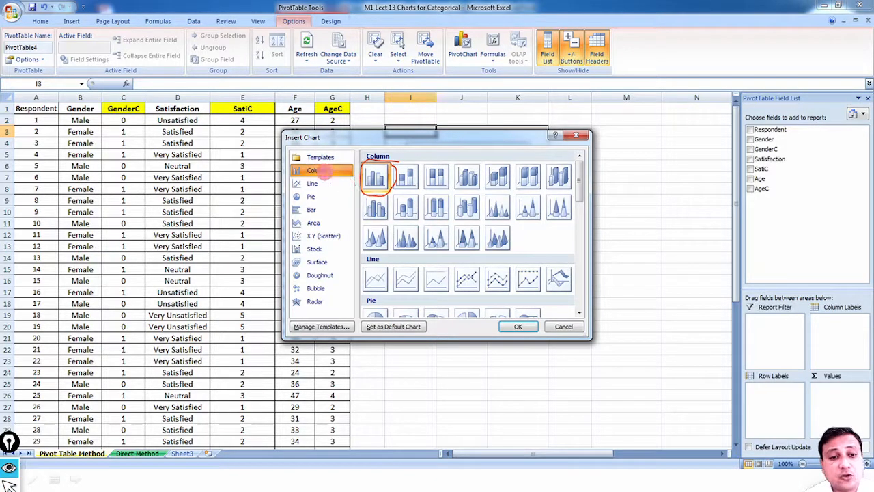
pyautogui.moveTo(326, 175); pyautogui.dragTo(329, 200)
pyautogui.moveTo(324, 218); pyautogui.dragTo(332, 215)
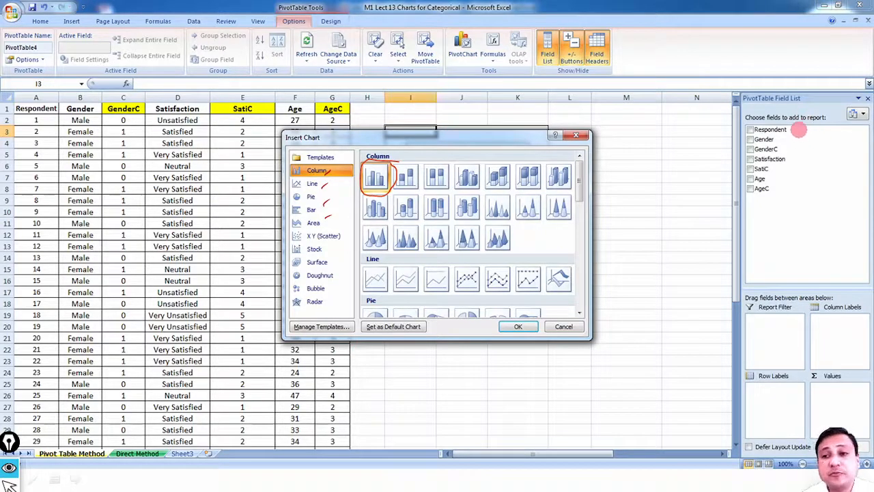
pyautogui.moveTo(800, 124)
pyautogui.mouseDown()
pyautogui.moveTo(808, 162)
pyautogui.moveTo(791, 202)
pyautogui.mouseUp()
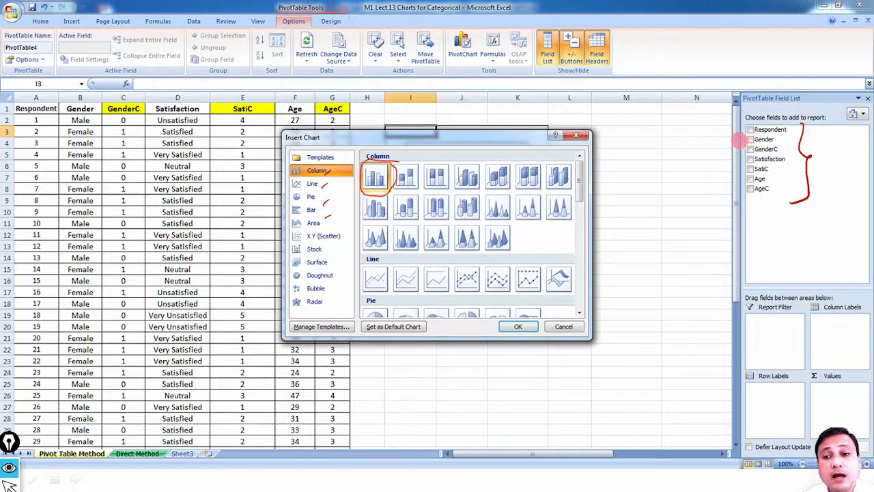
pyautogui.moveTo(737, 144); pyautogui.dragTo(757, 135)
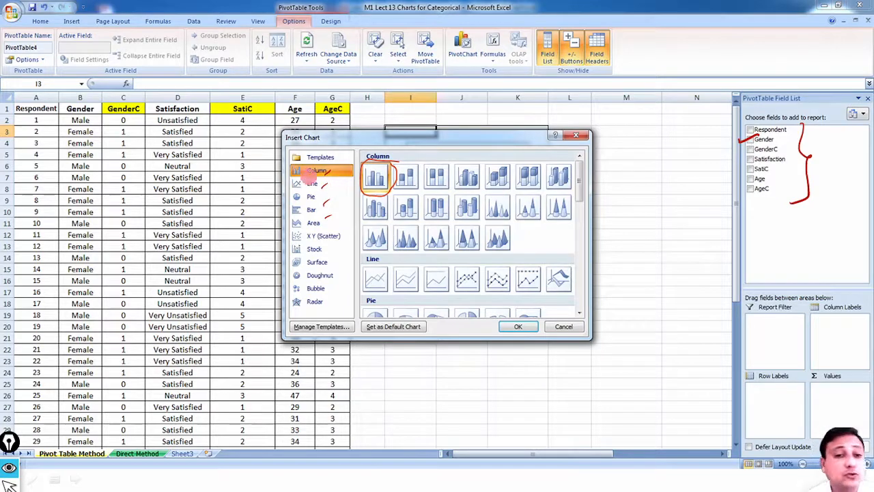
pyautogui.moveTo(283, 173)
pyautogui.mouseDown()
pyautogui.moveTo(297, 169)
pyautogui.moveTo(294, 191)
pyautogui.mouseUp()
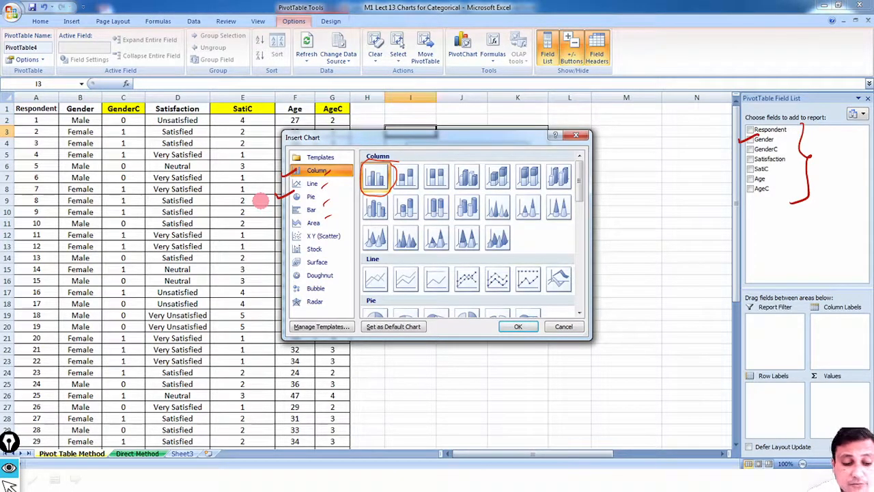
pyautogui.press('e')
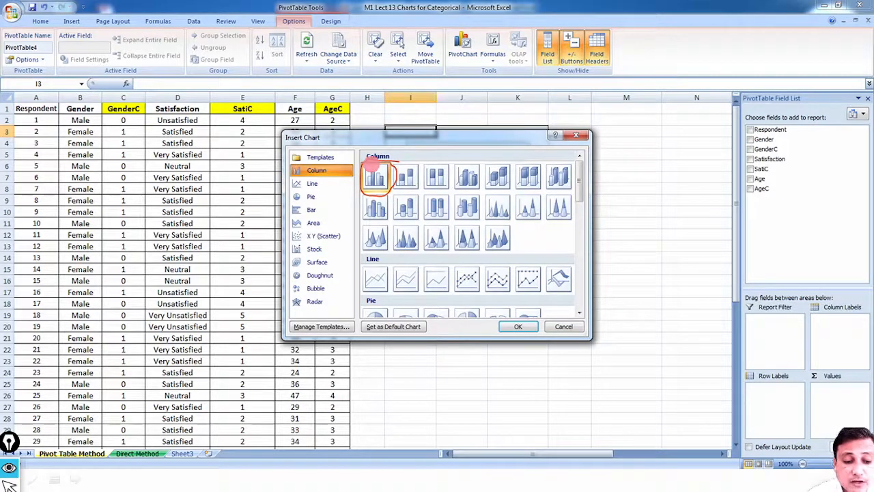
pyautogui.moveTo(775, 138); pyautogui.dragTo(788, 136)
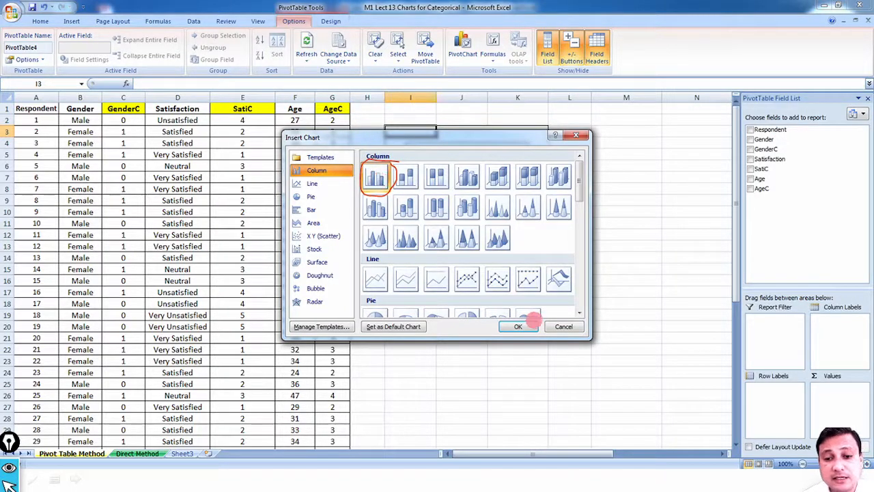
pyautogui.click(520, 327)
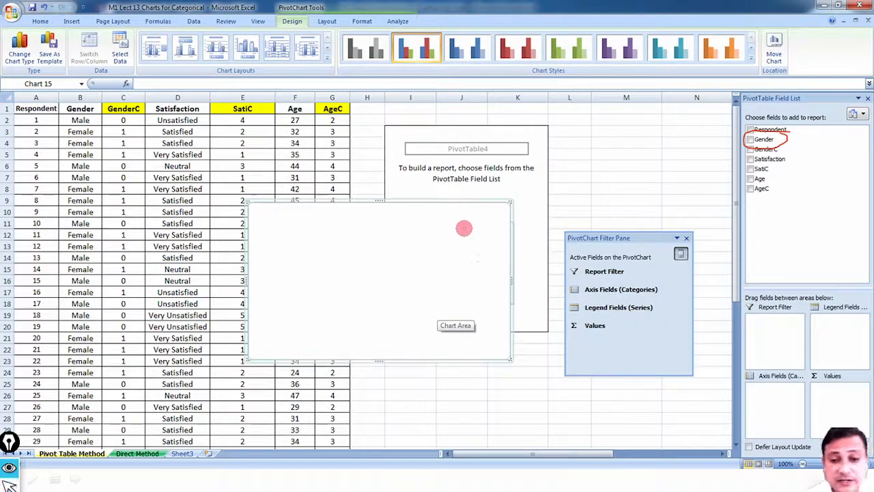
pyautogui.moveTo(447, 307)
pyautogui.mouseDown()
pyautogui.moveTo(487, 323)
pyautogui.moveTo(452, 308)
pyautogui.mouseUp()
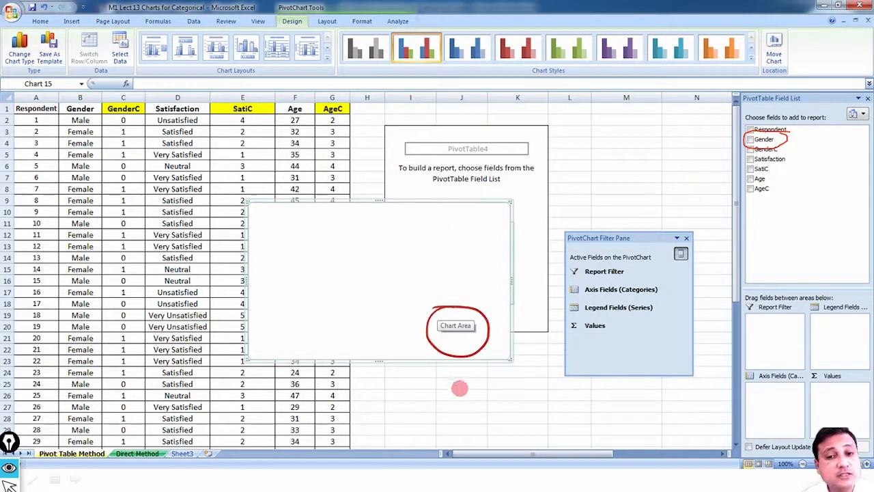
pyautogui.moveTo(567, 243); pyautogui.dragTo(637, 244)
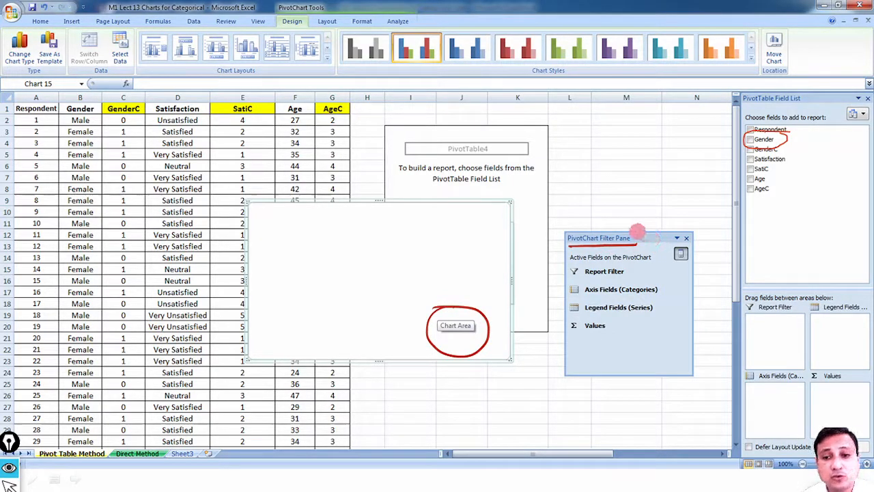
pyautogui.moveTo(637, 237)
pyautogui.mouseDown()
pyautogui.moveTo(602, 214)
pyautogui.moveTo(516, 241)
pyautogui.mouseUp()
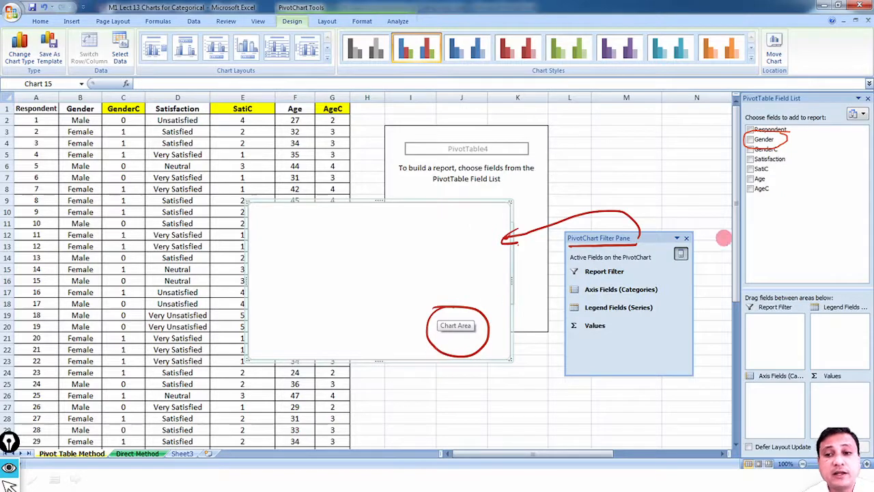
pyautogui.press('e')
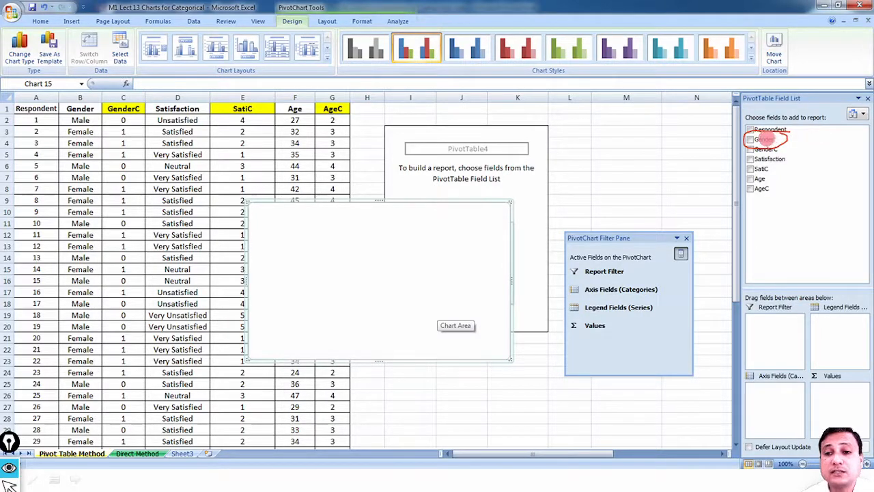
pyautogui.moveTo(771, 141); pyautogui.dragTo(785, 136)
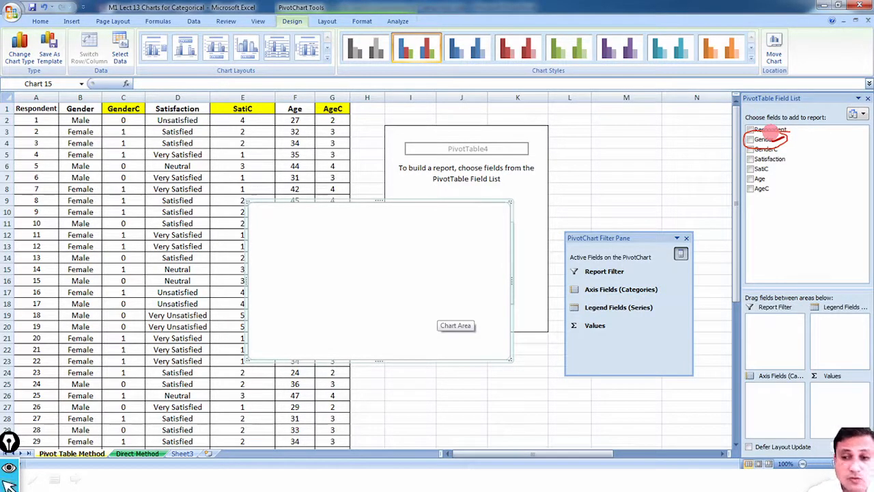
# - Add Gender as the PivotChart's axis field and Respondent as its values field
pyautogui.click(758, 139)
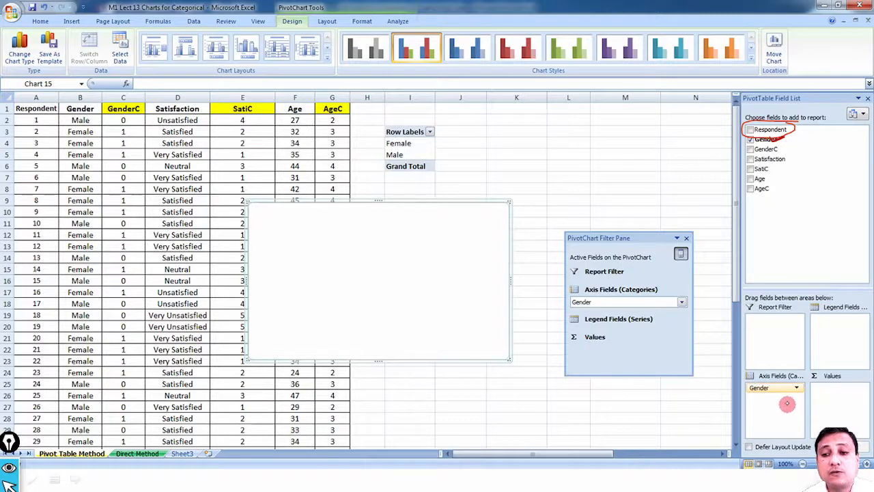
pyautogui.click(780, 129)
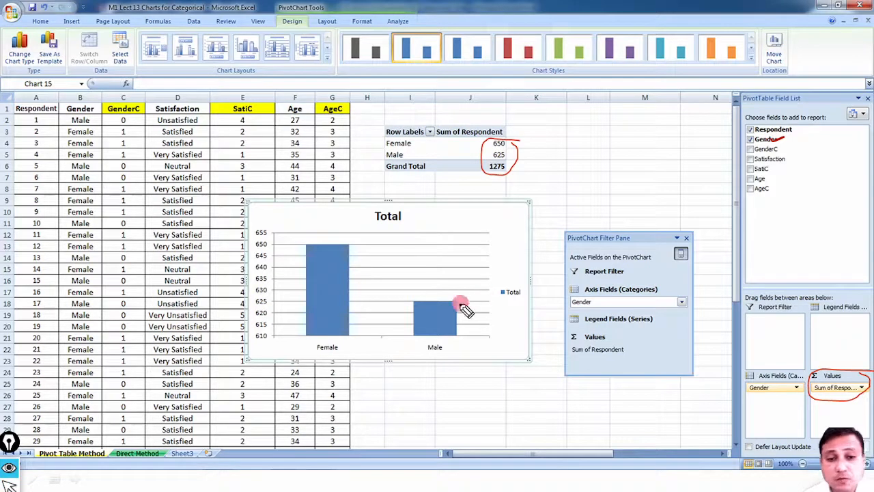
pyautogui.moveTo(432, 217); pyautogui.dragTo(453, 213)
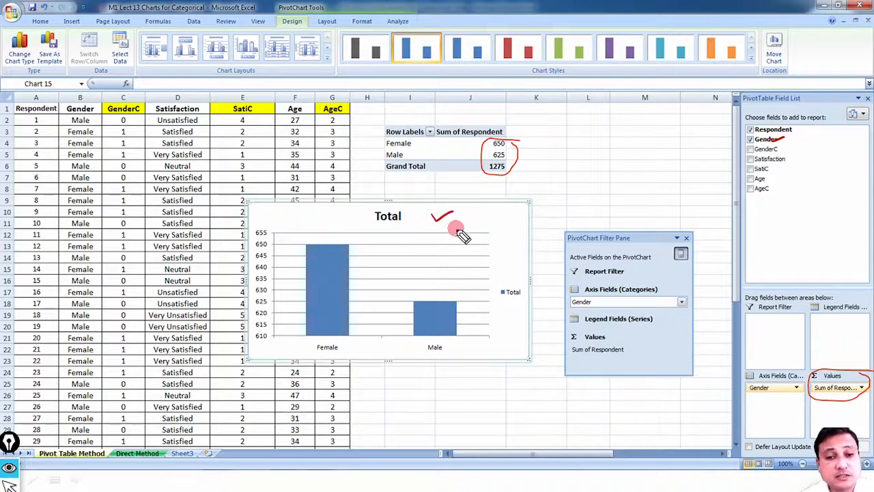
pyautogui.moveTo(266, 219)
pyautogui.mouseDown()
pyautogui.moveTo(247, 250)
pyautogui.moveTo(287, 332)
pyautogui.moveTo(260, 228)
pyautogui.mouseUp()
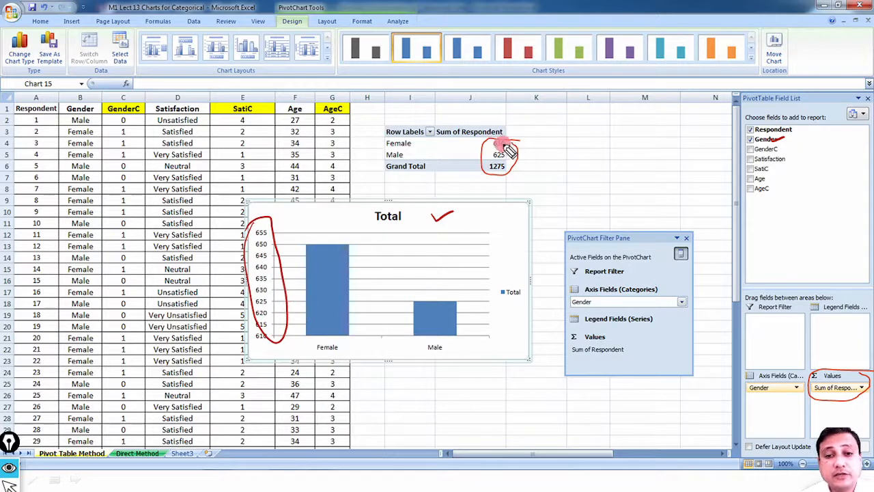
pyautogui.moveTo(524, 140)
pyautogui.mouseDown()
pyautogui.moveTo(538, 155)
pyautogui.moveTo(525, 160)
pyautogui.mouseUp()
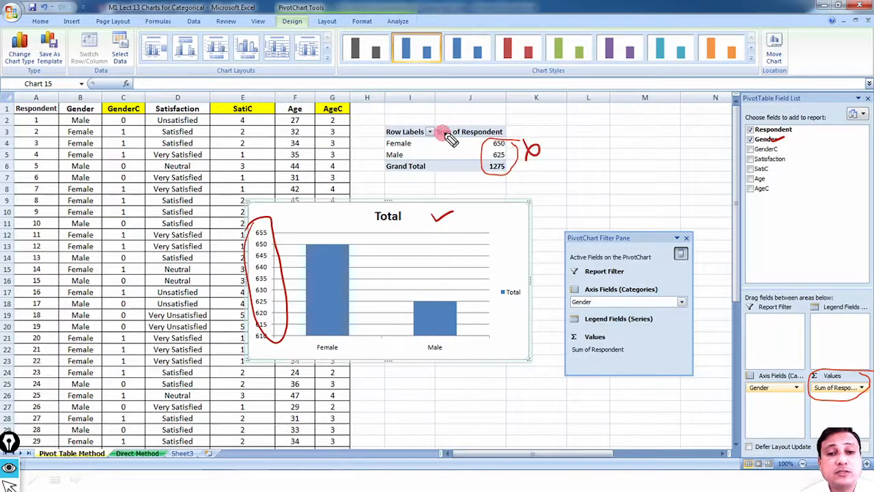
pyautogui.moveTo(449, 137)
pyautogui.mouseDown()
pyautogui.moveTo(429, 141)
pyautogui.moveTo(451, 123)
pyautogui.mouseUp()
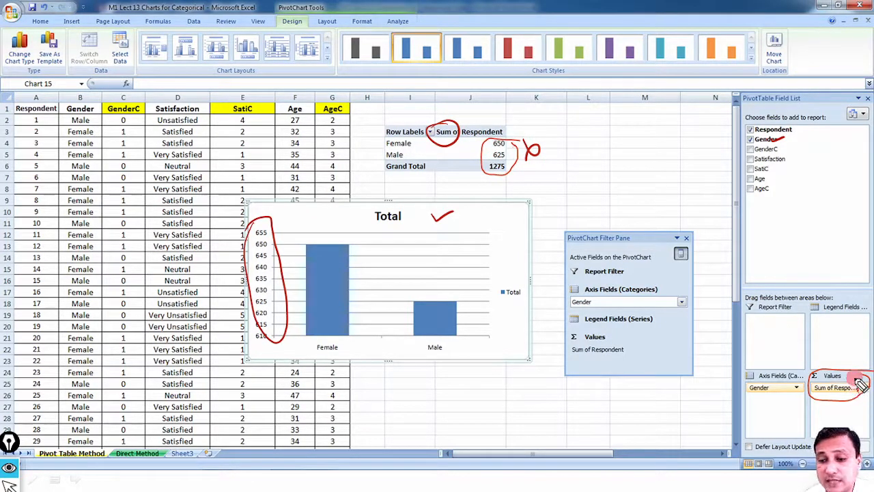
pyautogui.moveTo(855, 377); pyautogui.dragTo(870, 379)
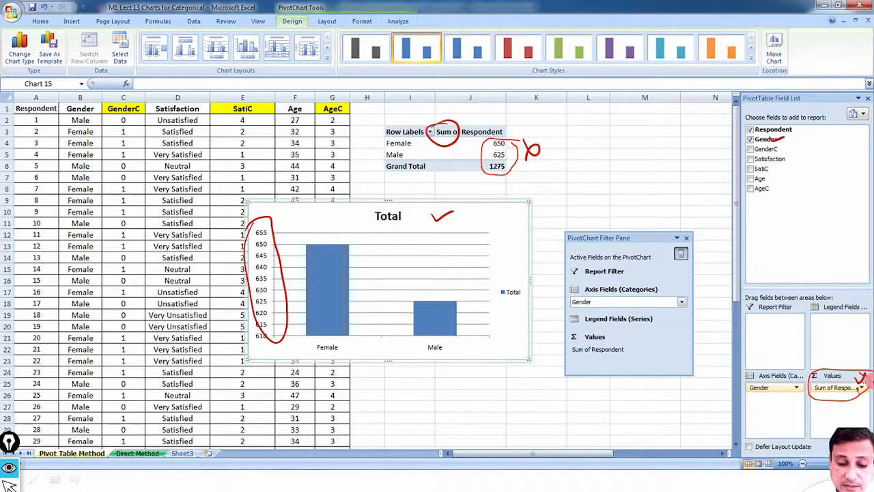
pyautogui.hotkey('ctrl', 'shift', '7')
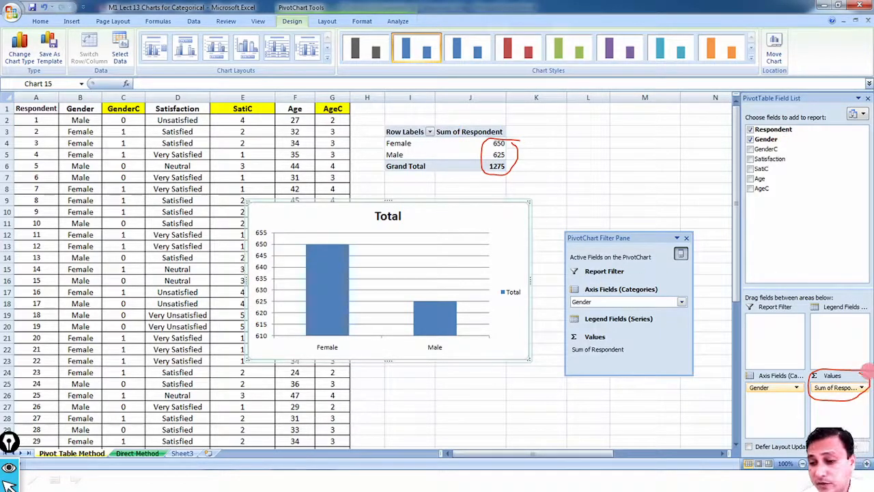
# - Change the Respondent values field to be summarized by Count
pyautogui.click(861, 387)
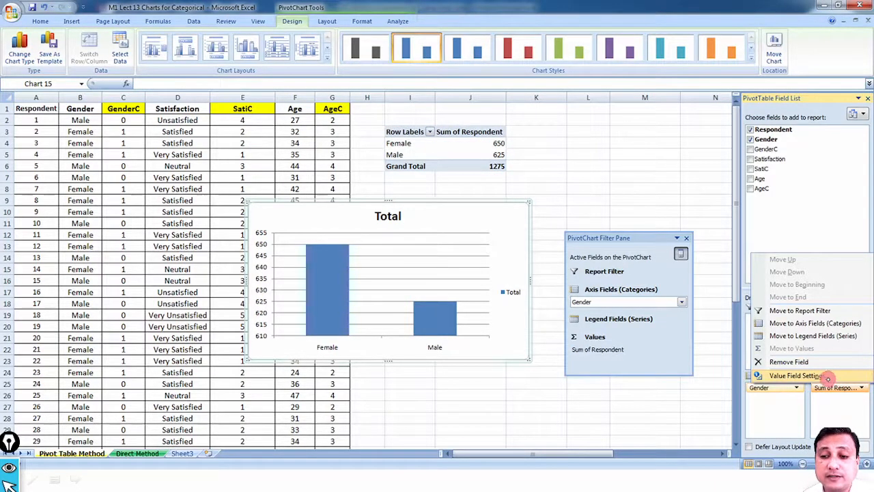
pyautogui.click(799, 375)
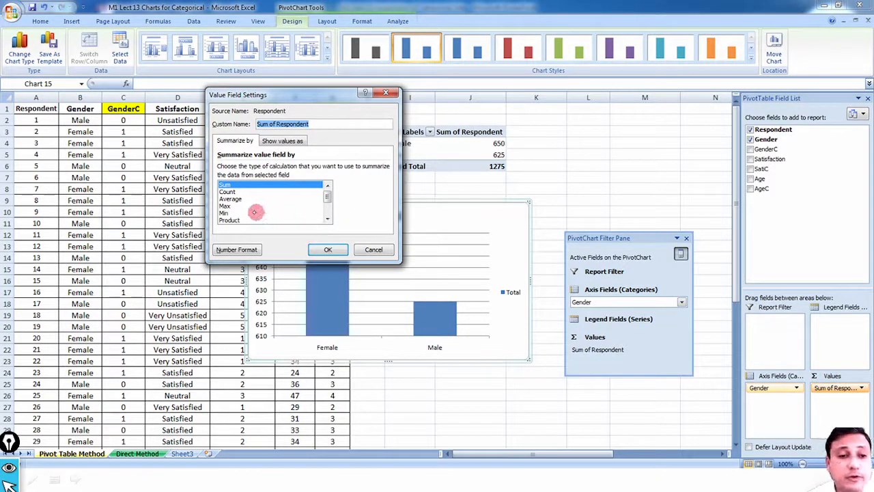
pyautogui.click(234, 191)
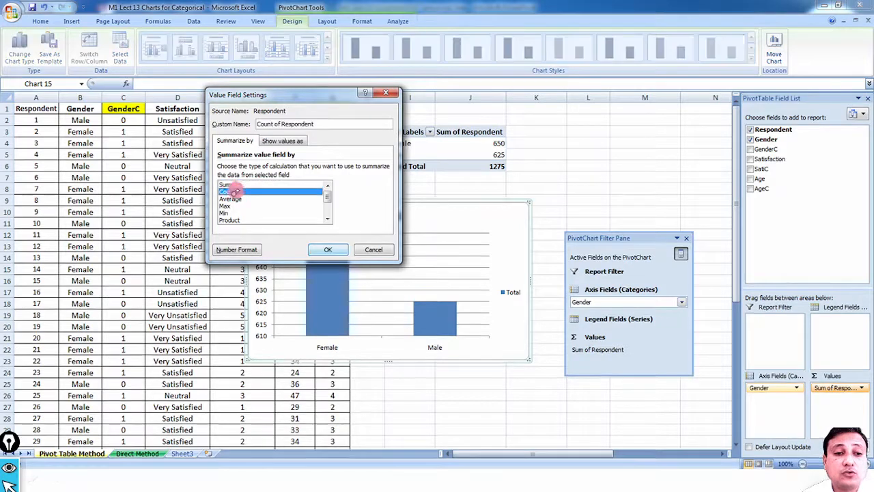
pyautogui.click(339, 249)
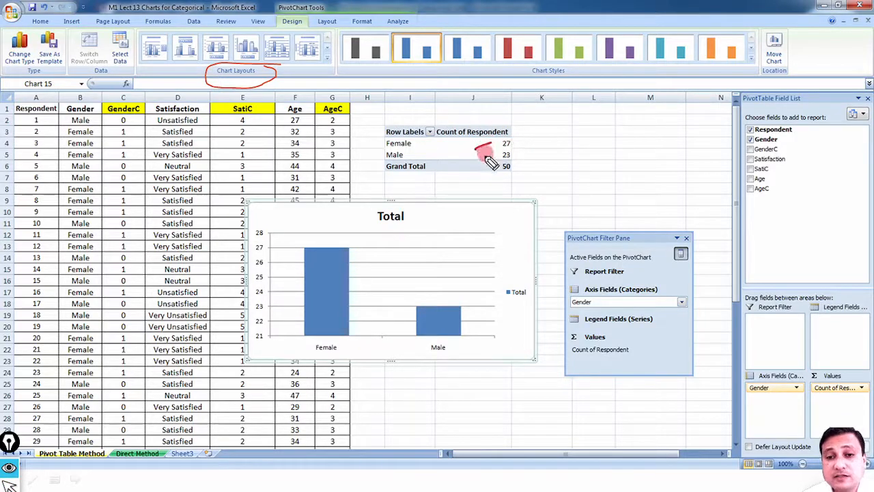
pyautogui.moveTo(479, 162)
pyautogui.mouseDown()
pyautogui.moveTo(520, 153)
pyautogui.moveTo(522, 166)
pyautogui.mouseUp()
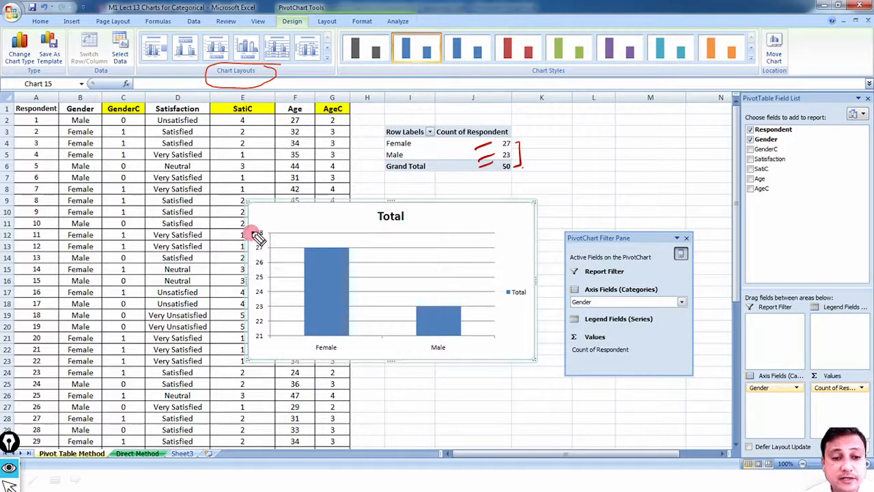
pyautogui.moveTo(256, 236)
pyautogui.mouseDown()
pyautogui.moveTo(245, 279)
pyautogui.moveTo(273, 347)
pyautogui.mouseUp()
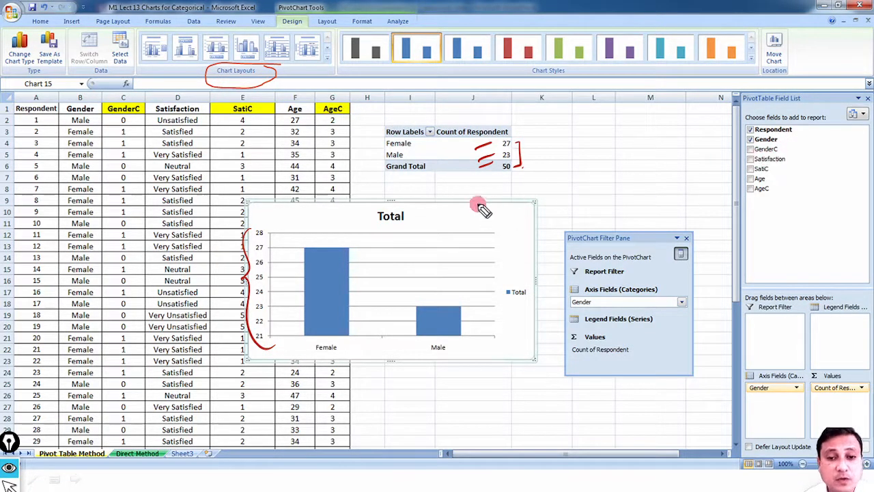
pyautogui.moveTo(472, 199); pyautogui.dragTo(487, 194)
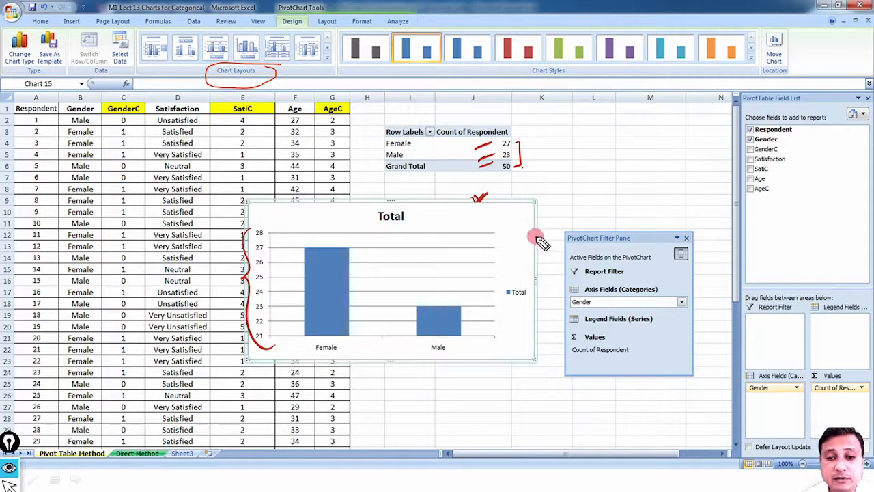
pyautogui.moveTo(533, 238); pyautogui.dragTo(542, 236)
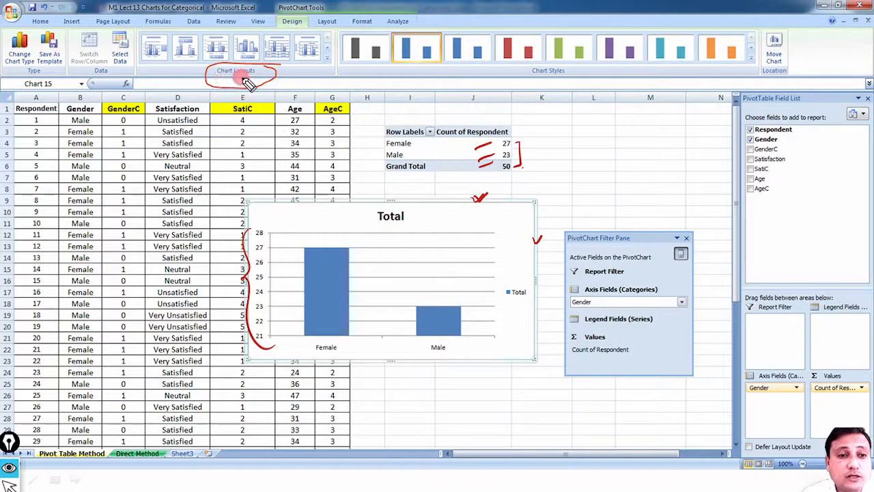
pyautogui.moveTo(225, 79); pyautogui.dragTo(244, 77)
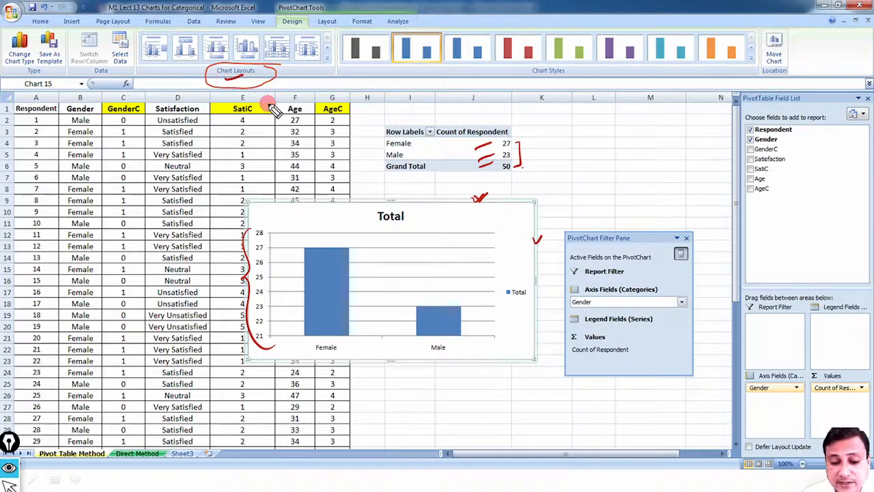
# - Give the PivotChart the second chart layout, with data labels and the legend below, and a red bevelled column style
pyautogui.hotkey('ctrl', 'shift', '7')
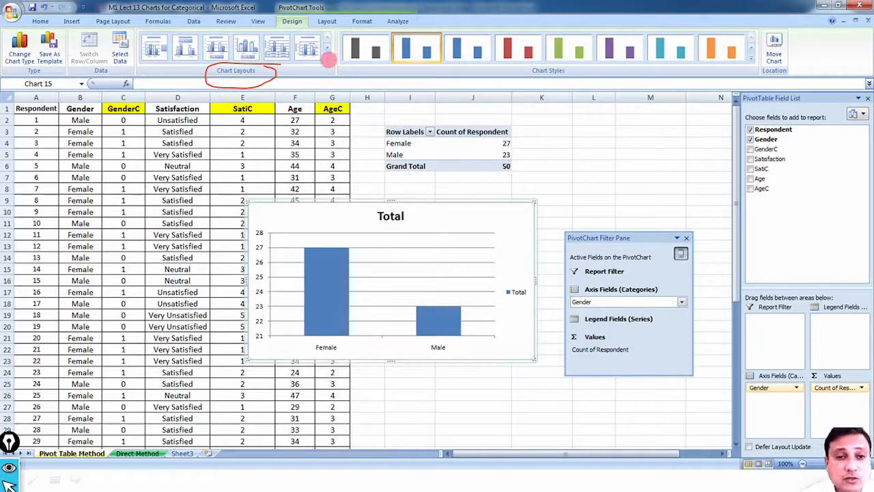
pyautogui.click(328, 61)
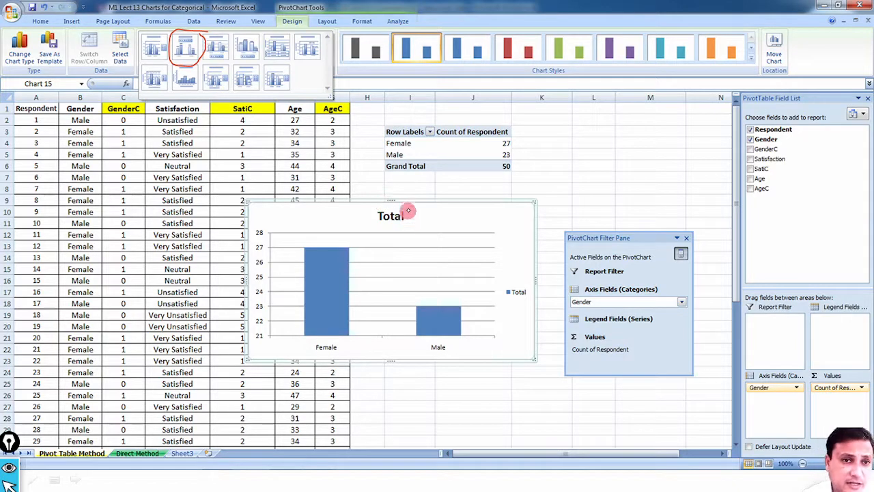
pyautogui.click(183, 48)
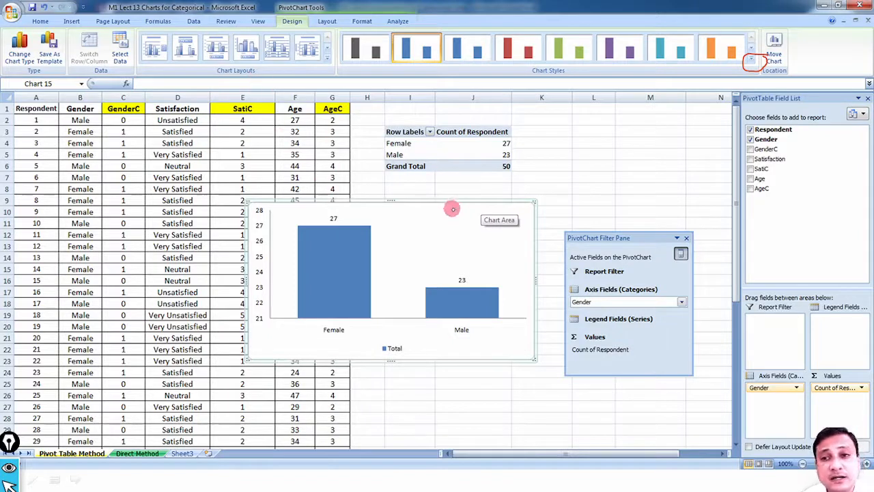
pyautogui.click(751, 59)
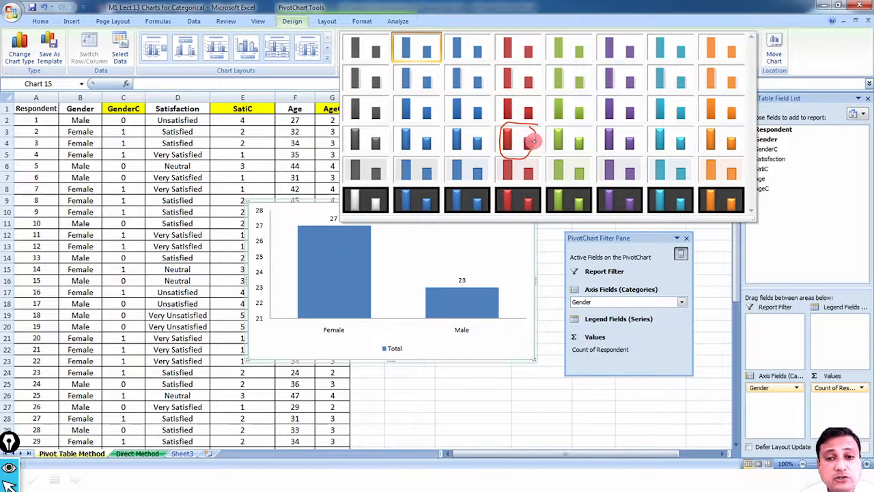
pyautogui.click(527, 140)
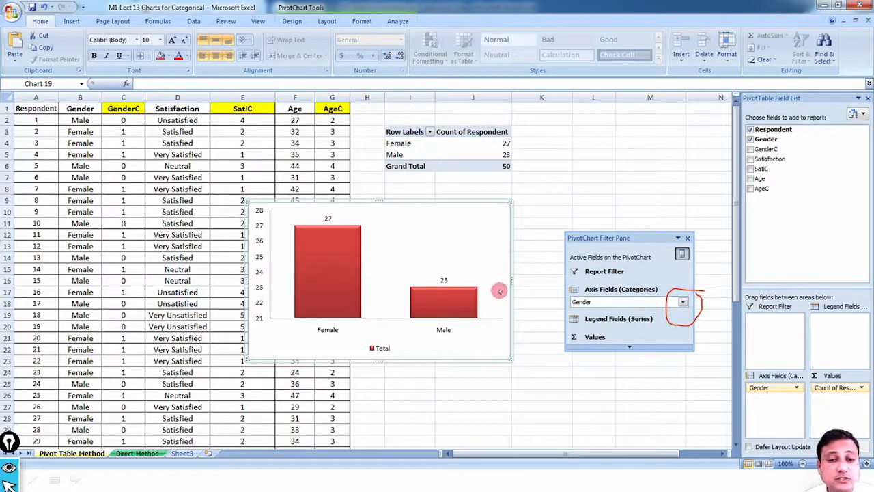
# - Sort the PivotChart's Gender categories from Z to A
pyautogui.click(684, 301)
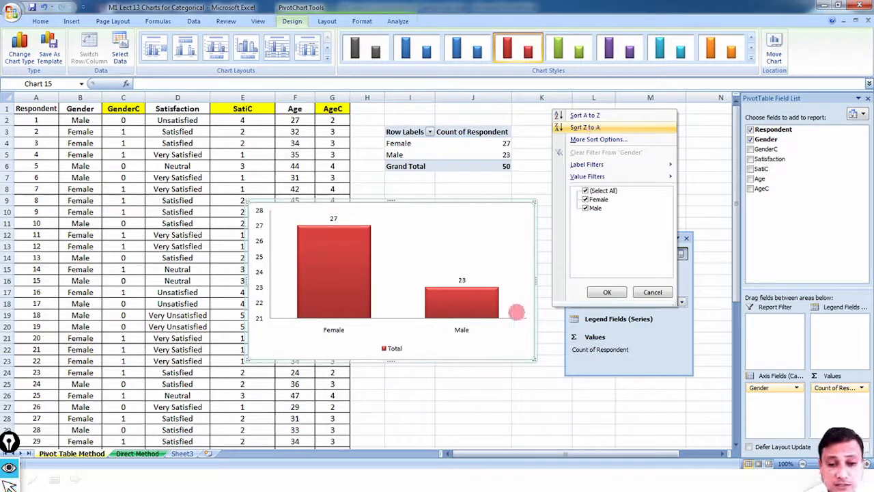
pyautogui.moveTo(463, 342)
pyautogui.mouseDown()
pyautogui.moveTo(416, 364)
pyautogui.moveTo(351, 350)
pyautogui.moveTo(370, 331)
pyautogui.moveTo(413, 332)
pyautogui.mouseUp()
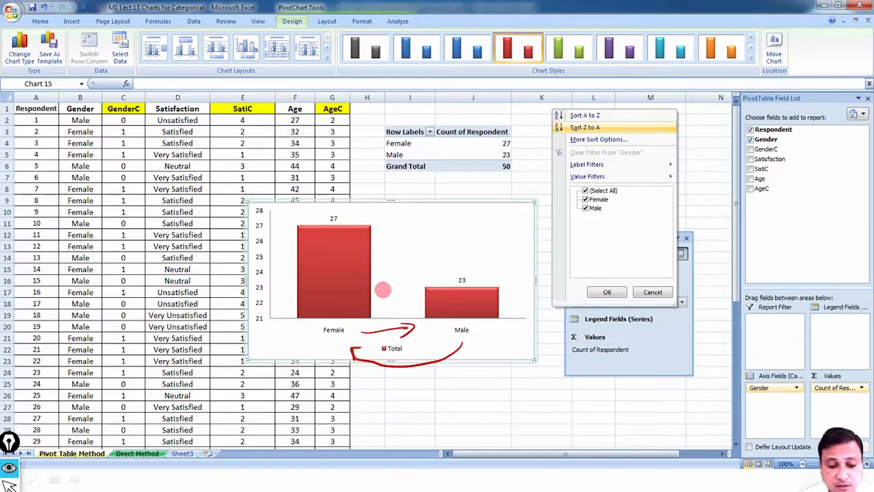
pyautogui.hotkey('ctrl', 'shift', '7')
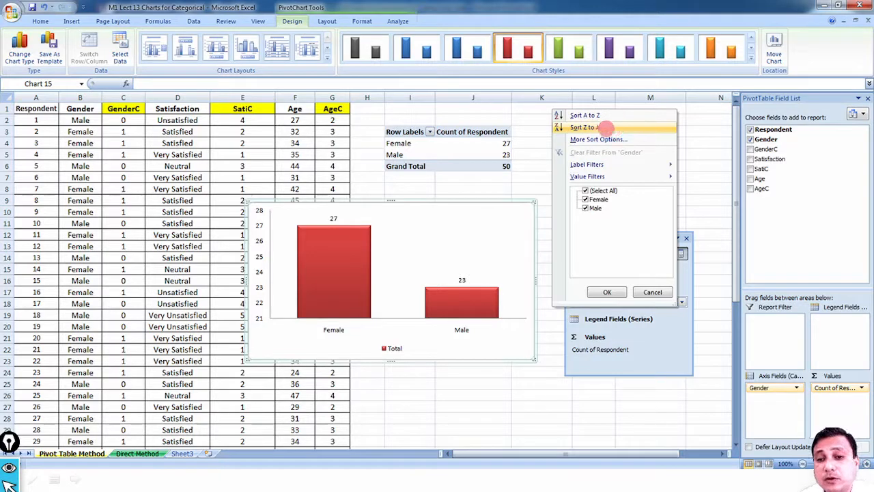
pyautogui.click(606, 128)
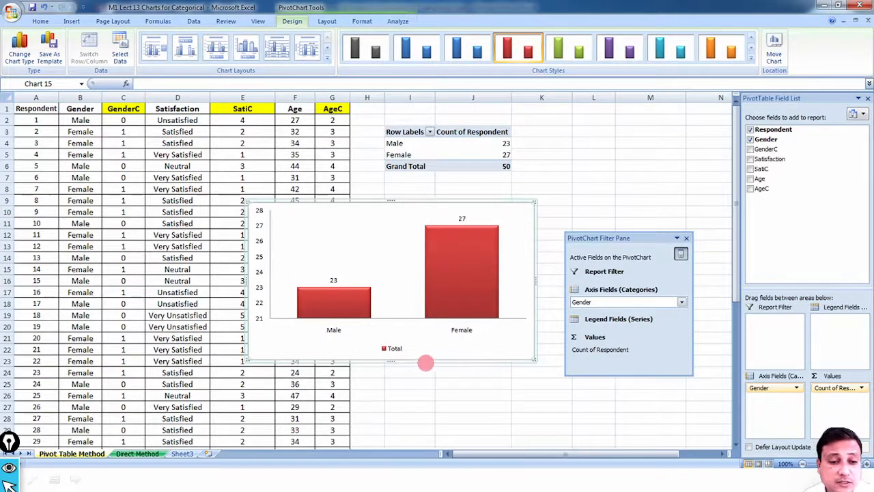
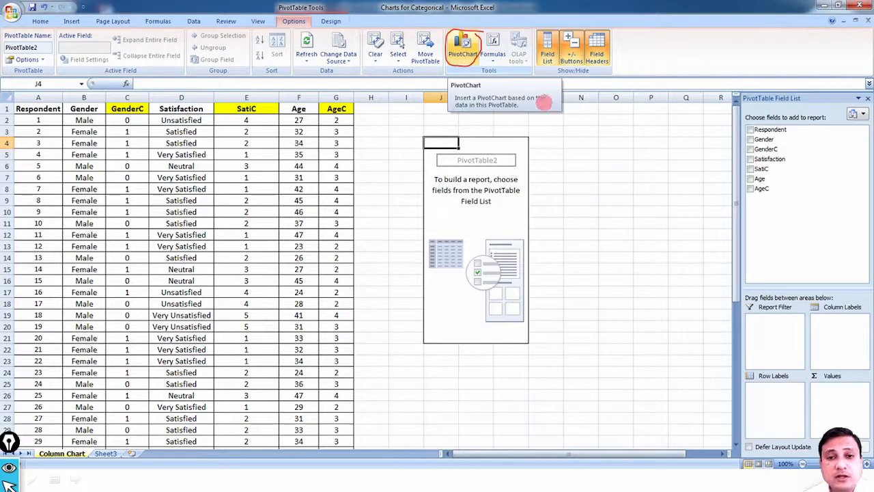
# - Insert a stacked column PivotChart based on the empty PivotTable at J4 on the Column Chart sheet
pyautogui.click(463, 48)
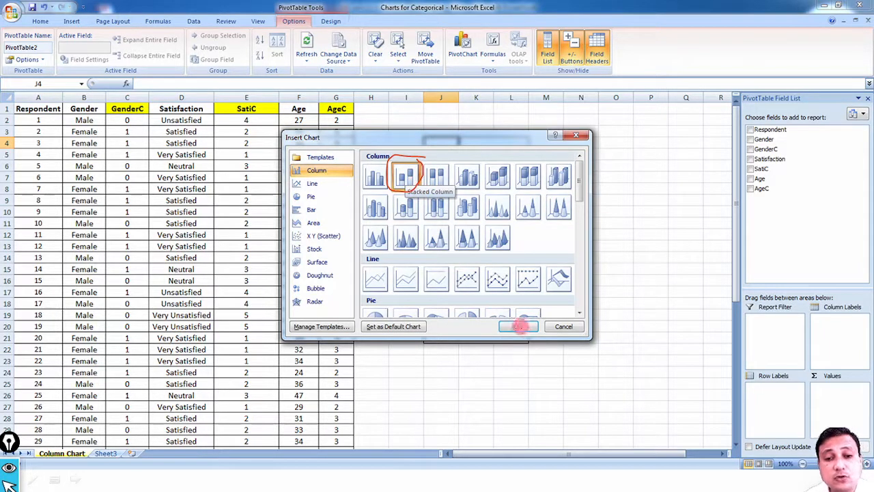
pyautogui.click(518, 326)
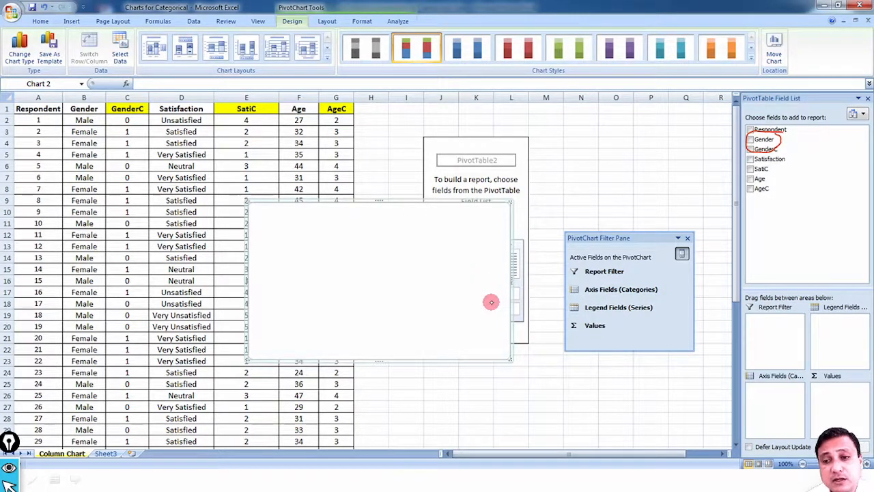
# - Add Gender as the PivotChart's axis field, Satisfaction as its legend field and Respondent as its values field
pyautogui.click(766, 139)
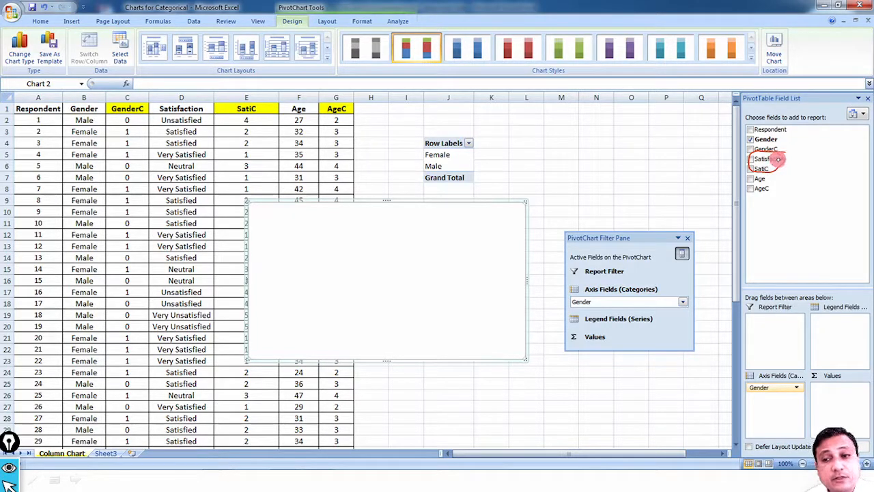
pyautogui.moveTo(778, 159); pyautogui.dragTo(840, 334)
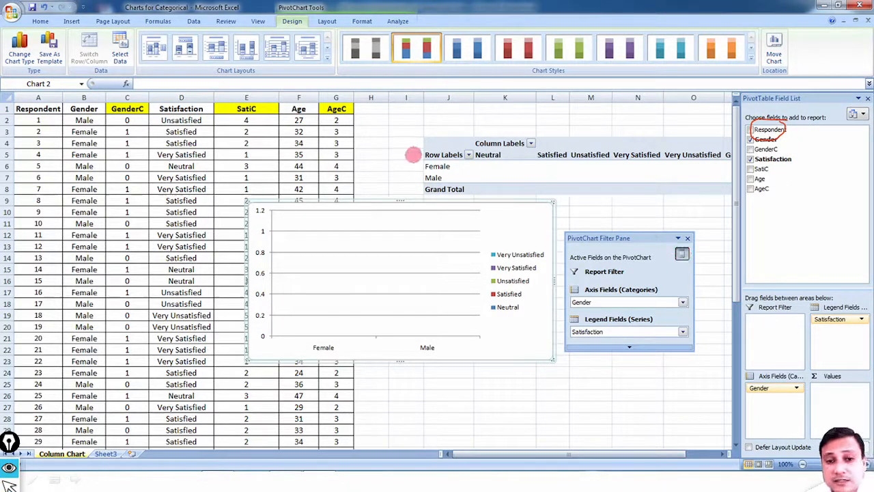
pyautogui.moveTo(411, 153)
pyautogui.mouseDown()
pyautogui.moveTo(403, 170)
pyautogui.moveTo(419, 185)
pyautogui.mouseUp()
pyautogui.moveTo(549, 135); pyautogui.dragTo(642, 123)
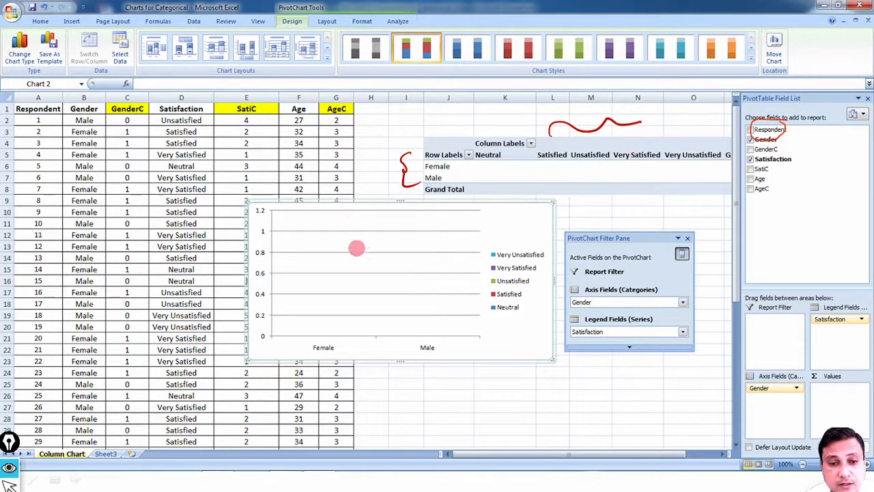
pyautogui.moveTo(414, 361)
pyautogui.mouseDown()
pyautogui.moveTo(407, 355)
pyautogui.moveTo(422, 366)
pyautogui.mouseUp()
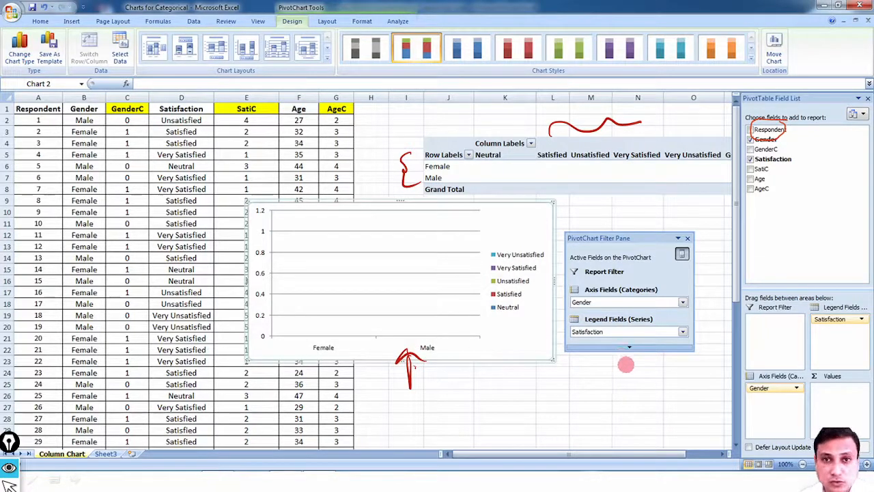
pyautogui.press('e')
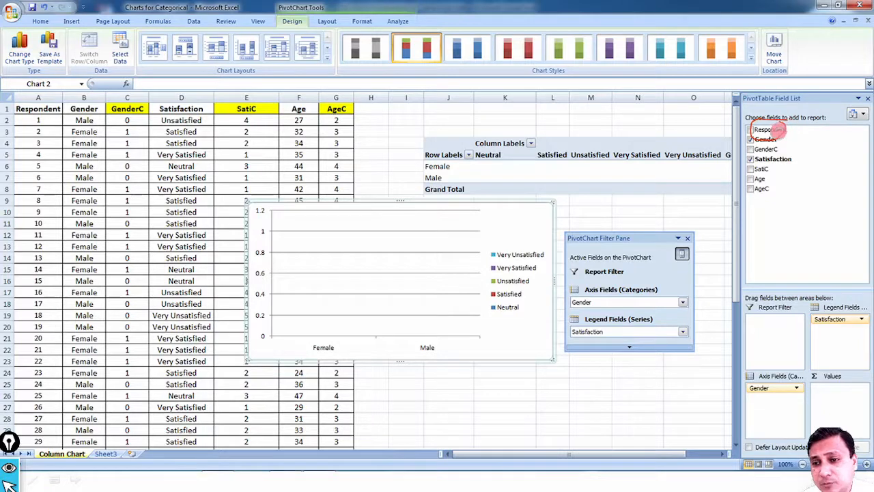
pyautogui.click(777, 130)
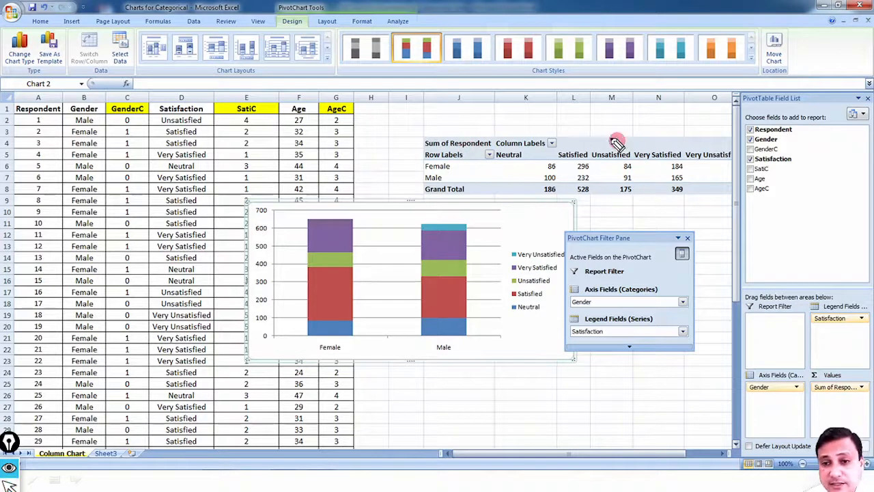
pyautogui.moveTo(598, 129); pyautogui.dragTo(626, 123)
pyautogui.moveTo(367, 192); pyautogui.dragTo(391, 185)
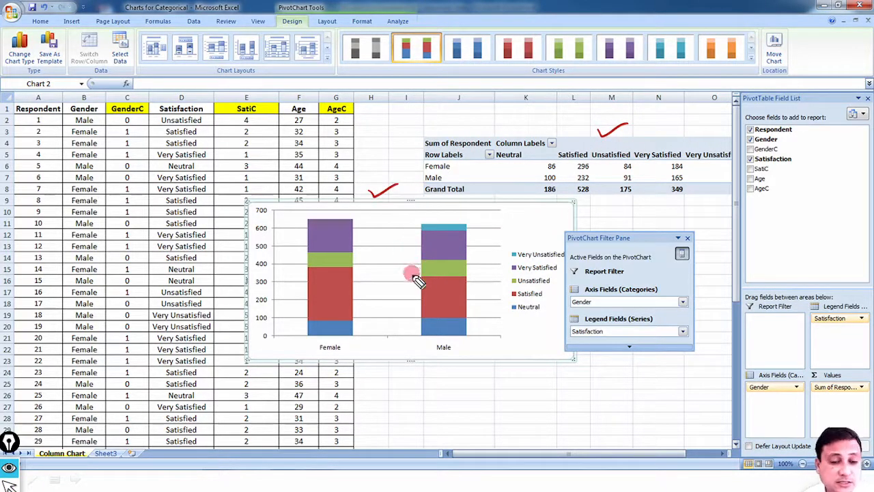
pyautogui.moveTo(452, 358); pyautogui.dragTo(435, 357)
pyautogui.moveTo(315, 356); pyautogui.dragTo(348, 355)
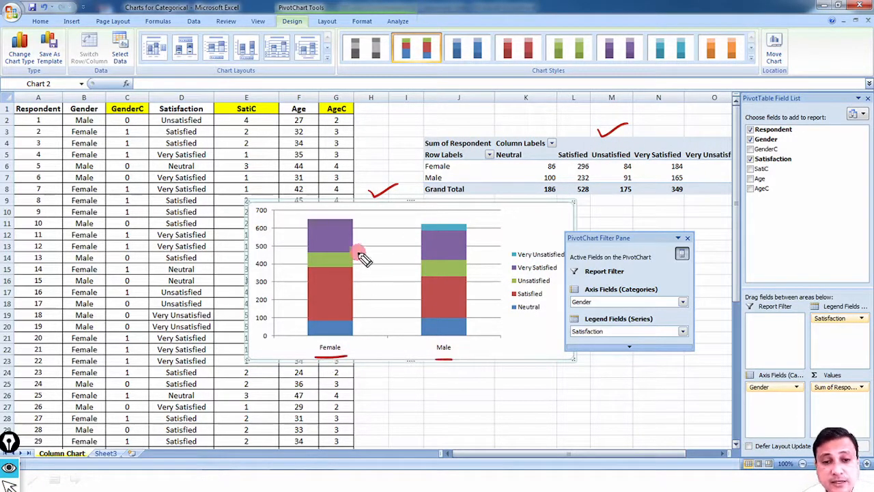
pyautogui.moveTo(357, 234); pyautogui.dragTo(369, 232)
pyautogui.moveTo(359, 257)
pyautogui.mouseDown()
pyautogui.moveTo(370, 253)
pyautogui.moveTo(367, 277)
pyautogui.mouseUp()
pyautogui.moveTo(363, 307); pyautogui.dragTo(368, 304)
pyautogui.moveTo(471, 240); pyautogui.dragTo(481, 236)
pyautogui.moveTo(475, 264)
pyautogui.mouseDown()
pyautogui.moveTo(484, 261)
pyautogui.moveTo(490, 278)
pyautogui.mouseUp()
pyautogui.moveTo(485, 309); pyautogui.dragTo(487, 309)
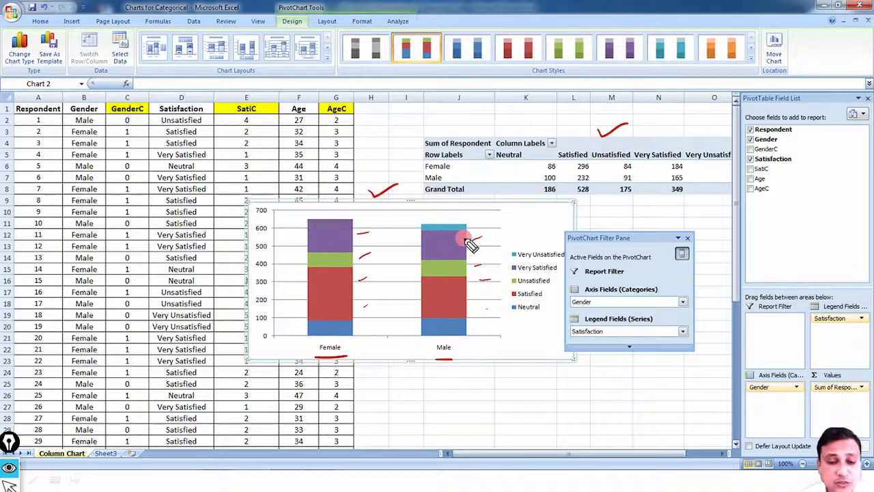
pyautogui.press('e')
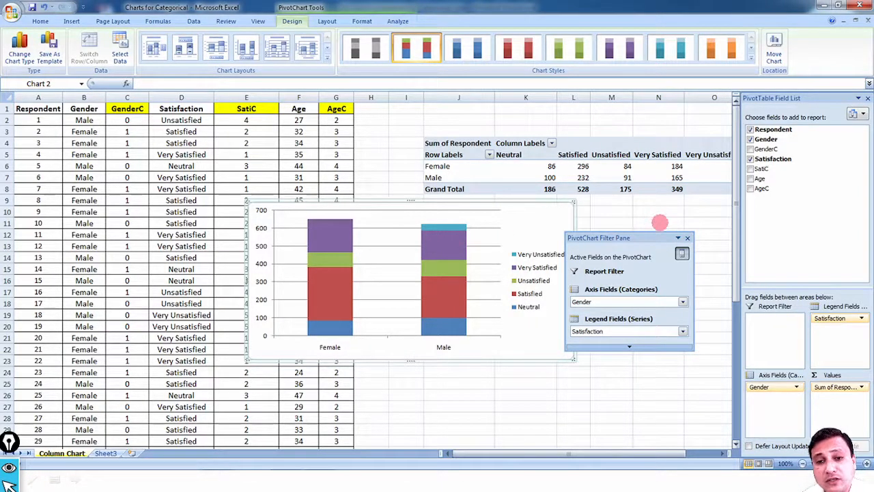
pyautogui.press('Right')
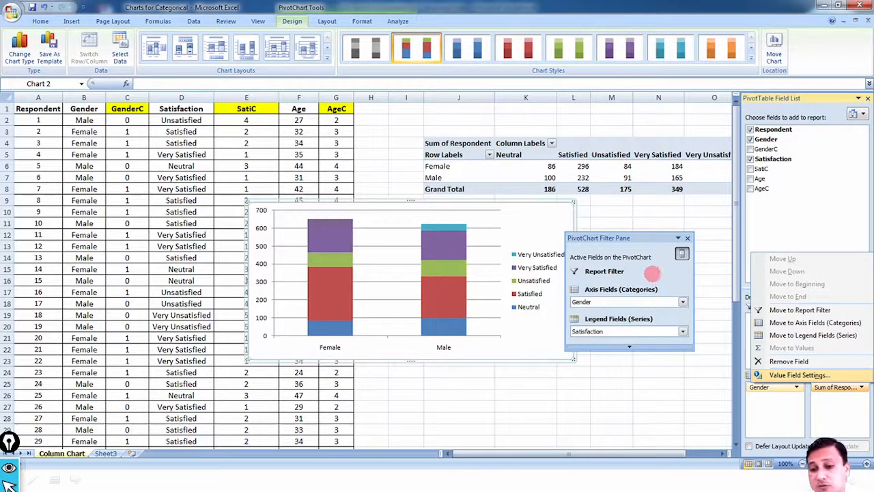
pyautogui.press('Right')
pyautogui.press('Left')
pyautogui.press('Left')
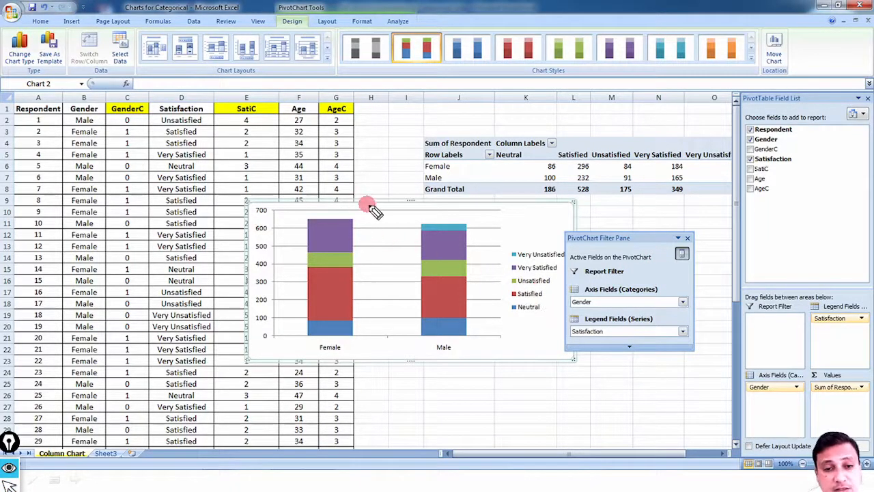
pyautogui.moveTo(374, 203); pyautogui.dragTo(384, 194)
pyautogui.moveTo(256, 202)
pyautogui.mouseDown()
pyautogui.moveTo(251, 318)
pyautogui.moveTo(269, 244)
pyautogui.moveTo(249, 200)
pyautogui.moveTo(265, 291)
pyautogui.mouseUp()
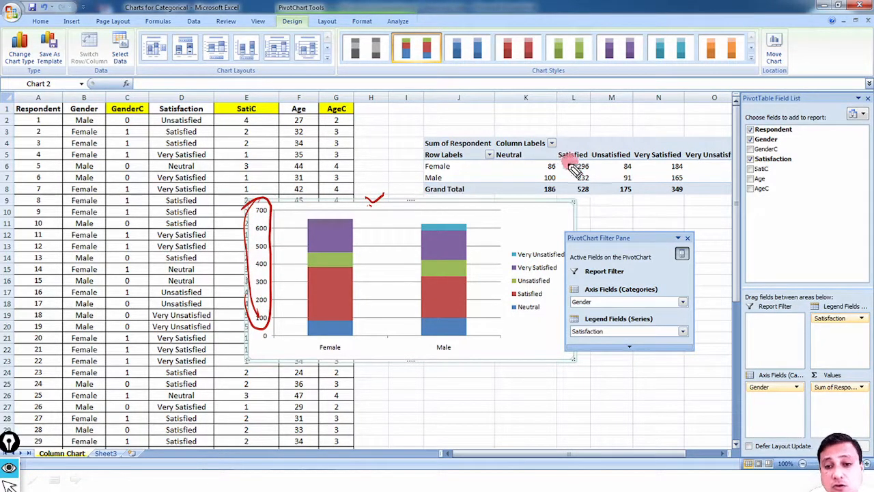
pyautogui.moveTo(563, 162)
pyautogui.mouseDown()
pyautogui.moveTo(538, 182)
pyautogui.moveTo(659, 196)
pyautogui.moveTo(555, 167)
pyautogui.moveTo(543, 190)
pyautogui.moveTo(564, 203)
pyautogui.moveTo(649, 196)
pyautogui.moveTo(644, 217)
pyautogui.moveTo(654, 208)
pyautogui.mouseUp()
pyautogui.moveTo(228, 273); pyautogui.dragTo(233, 293)
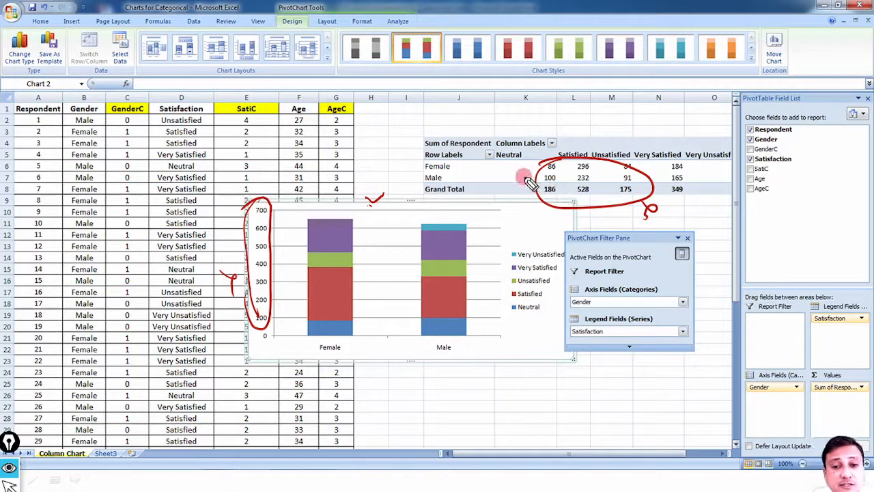
pyautogui.moveTo(523, 174); pyautogui.dragTo(539, 169)
pyautogui.moveTo(251, 208); pyautogui.dragTo(273, 186)
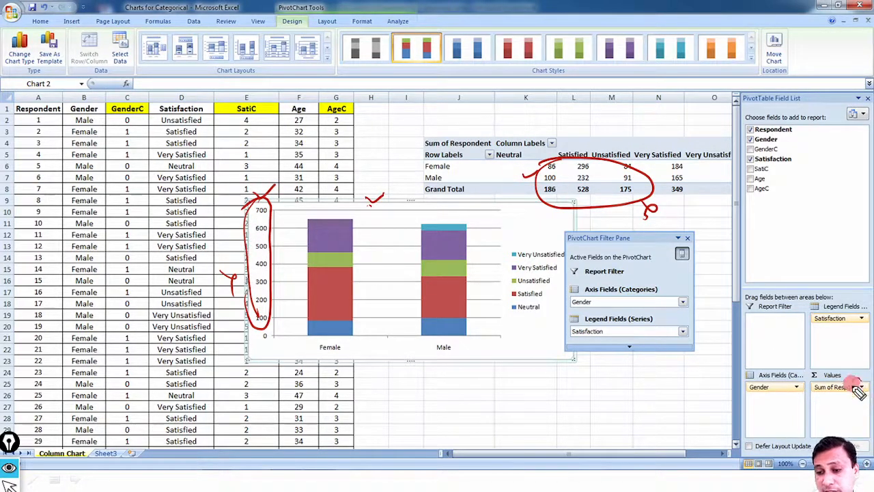
pyautogui.moveTo(854, 380); pyautogui.dragTo(861, 362)
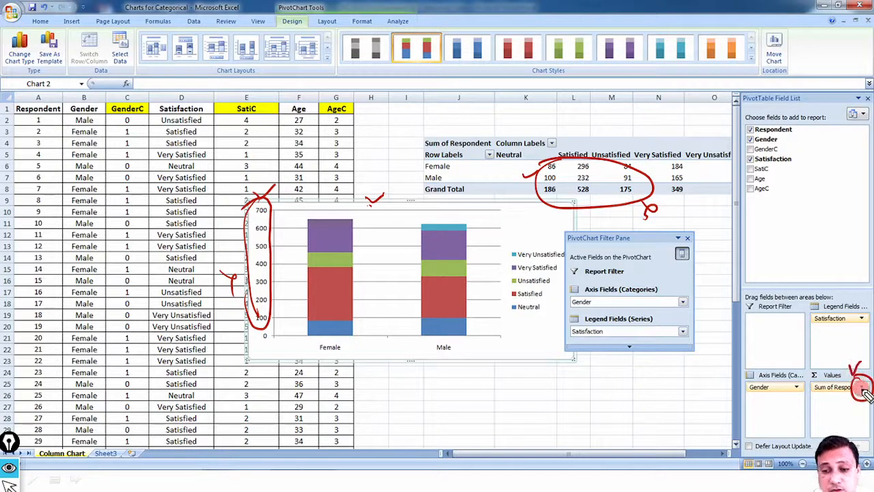
pyautogui.hotkey('ctrl', 'shift', '7')
pyautogui.hotkey('ctrl', 'shift', '2')
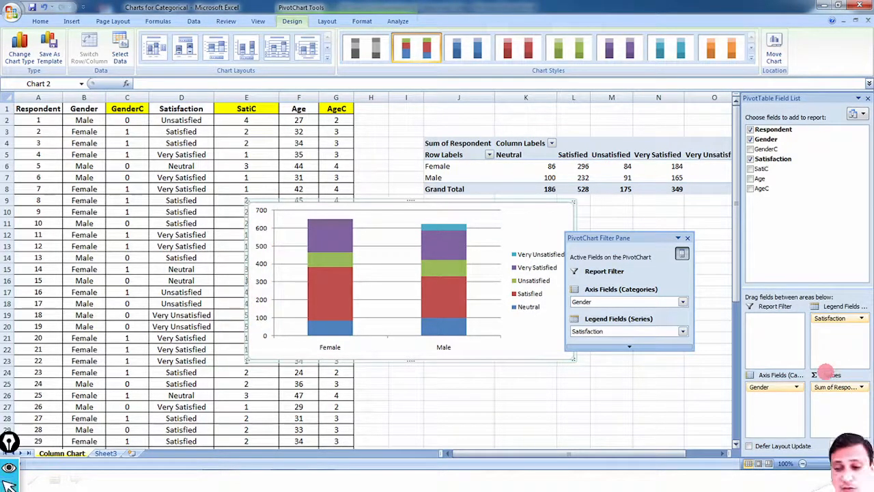
# - Change the Respondent values field of the stacked column PivotChart to be summarized by Count
pyautogui.click(861, 387)
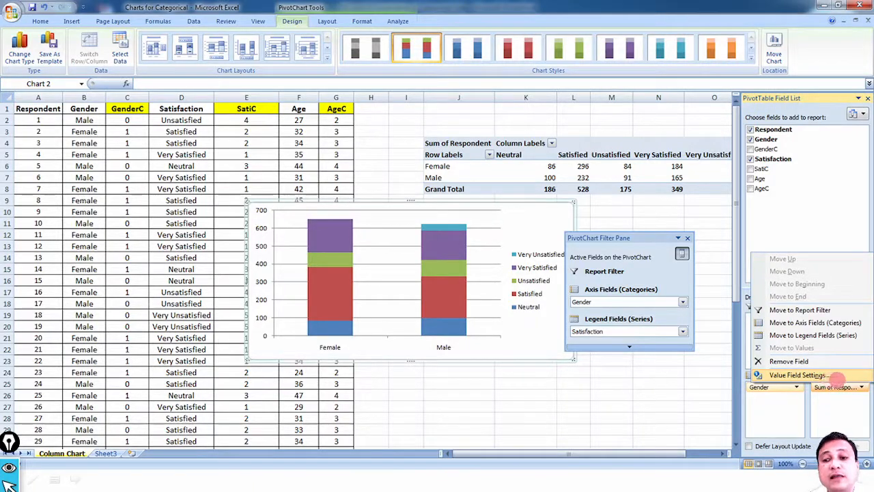
pyautogui.click(796, 375)
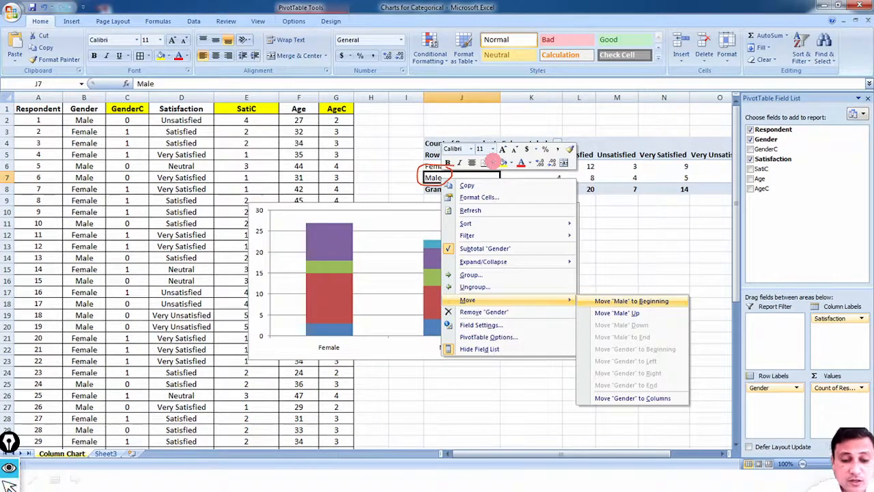
pyautogui.moveTo(614, 198); pyautogui.dragTo(651, 198)
pyautogui.moveTo(666, 199); pyautogui.dragTo(702, 200)
pyautogui.click(721, 199)
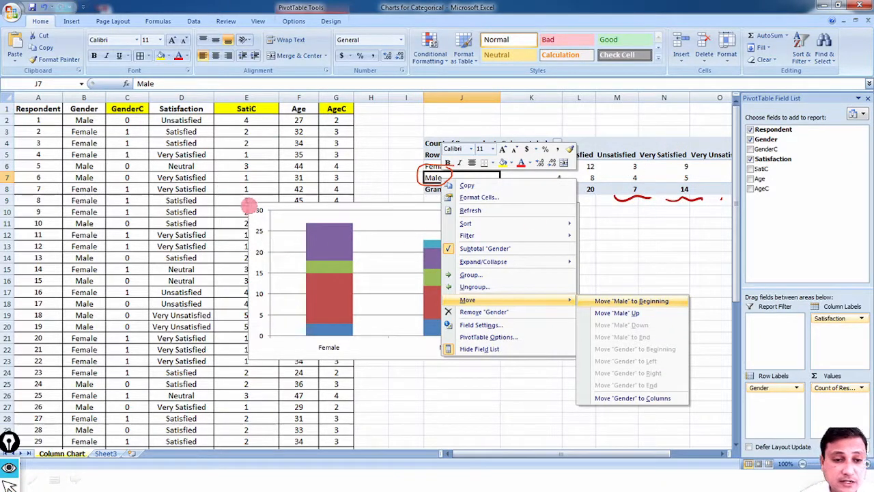
pyautogui.moveTo(249, 205)
pyautogui.mouseDown()
pyautogui.moveTo(241, 262)
pyautogui.moveTo(252, 356)
pyautogui.moveTo(263, 361)
pyautogui.mouseUp()
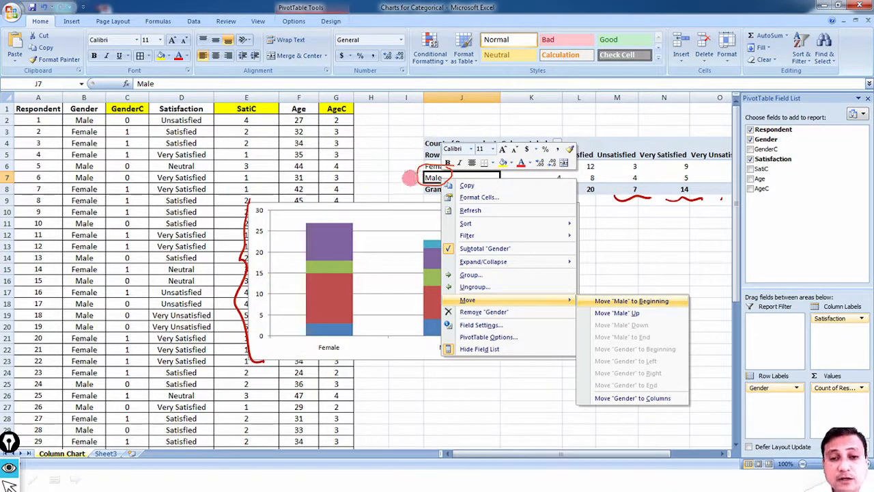
pyautogui.moveTo(406, 178)
pyautogui.mouseDown()
pyautogui.moveTo(391, 183)
pyautogui.moveTo(385, 161)
pyautogui.moveTo(410, 153)
pyautogui.moveTo(413, 176)
pyautogui.moveTo(392, 179)
pyautogui.moveTo(410, 204)
pyautogui.mouseUp()
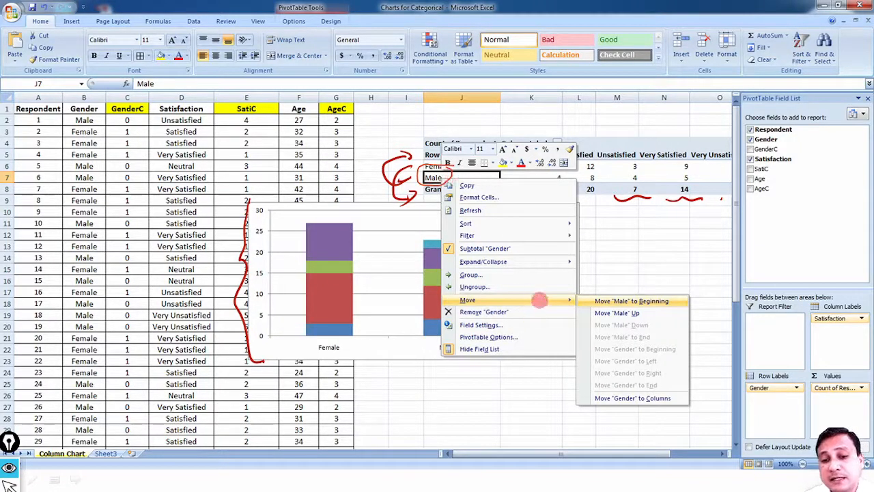
pyautogui.moveTo(678, 303); pyautogui.dragTo(690, 297)
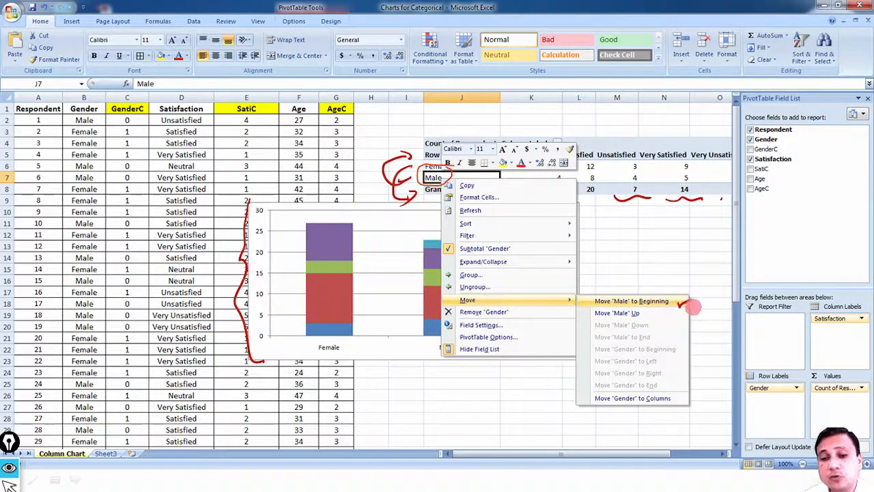
# - Move Male to the beginning of the PivotTable rows and order the satisfaction columns Very Satisfied, Satisfied, Neutral, Unsatisfied, Very Unsatisfied
pyautogui.hotkey('ctrl', 'shift', '7')
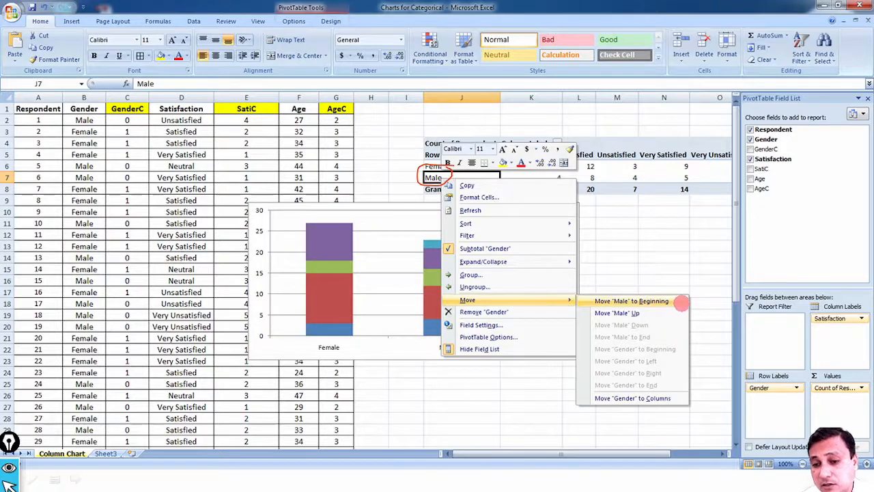
pyautogui.click(681, 302)
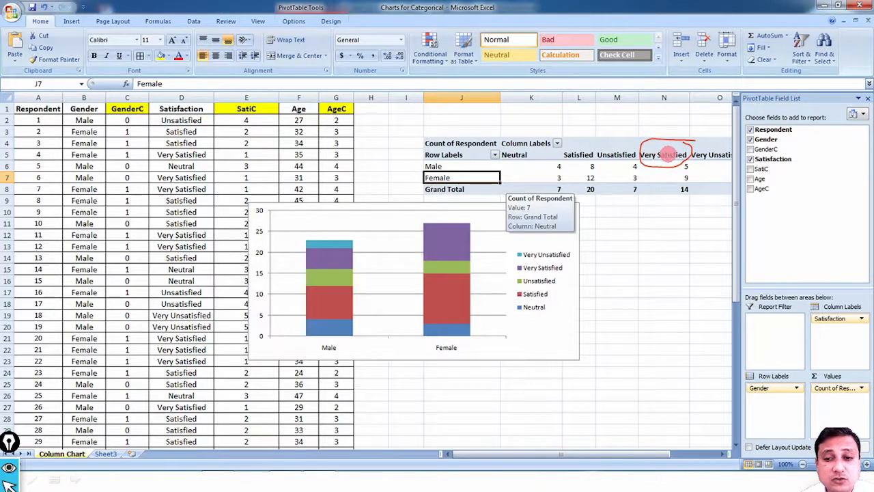
pyautogui.rightClick(668, 155)
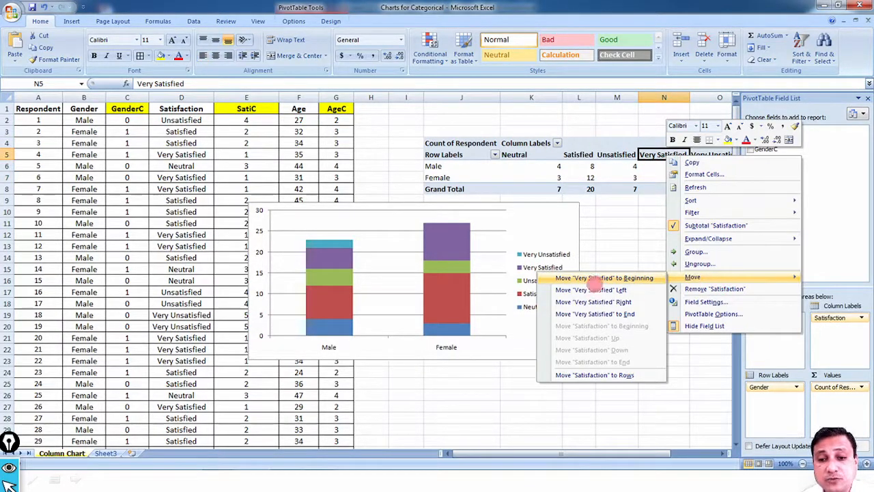
pyautogui.click(631, 278)
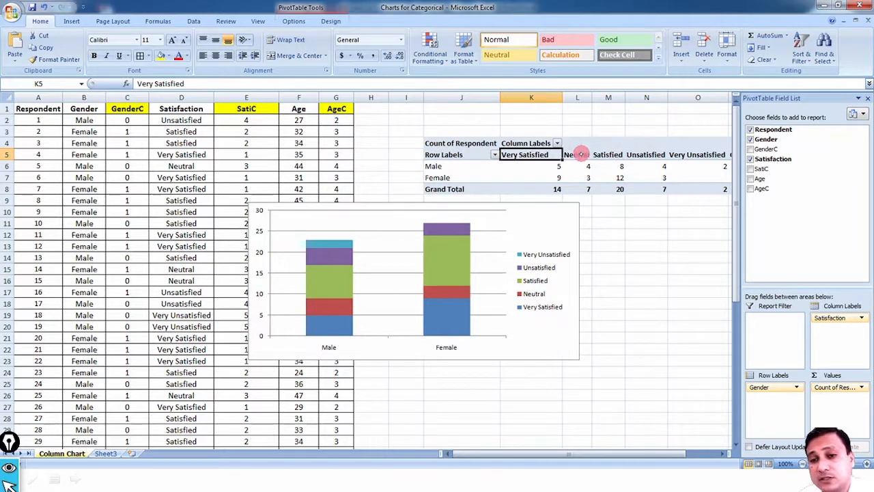
pyautogui.moveTo(580, 149); pyautogui.dragTo(605, 145)
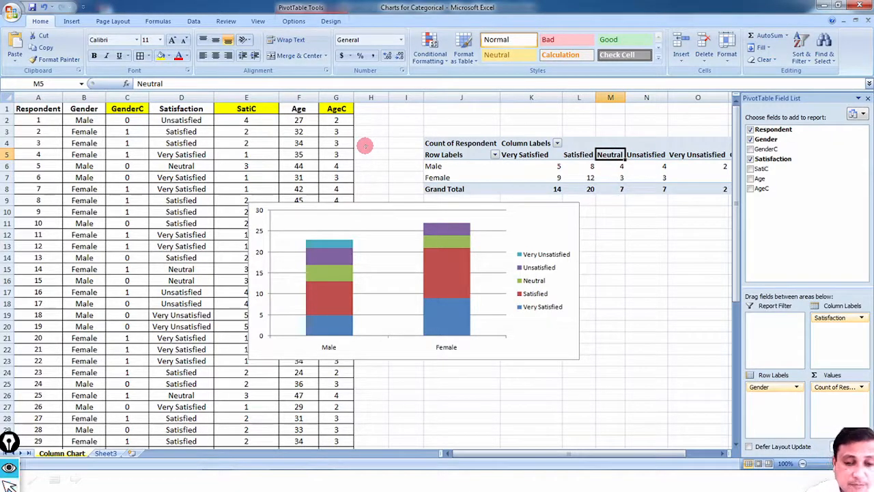
pyautogui.moveTo(399, 156); pyautogui.dragTo(419, 150)
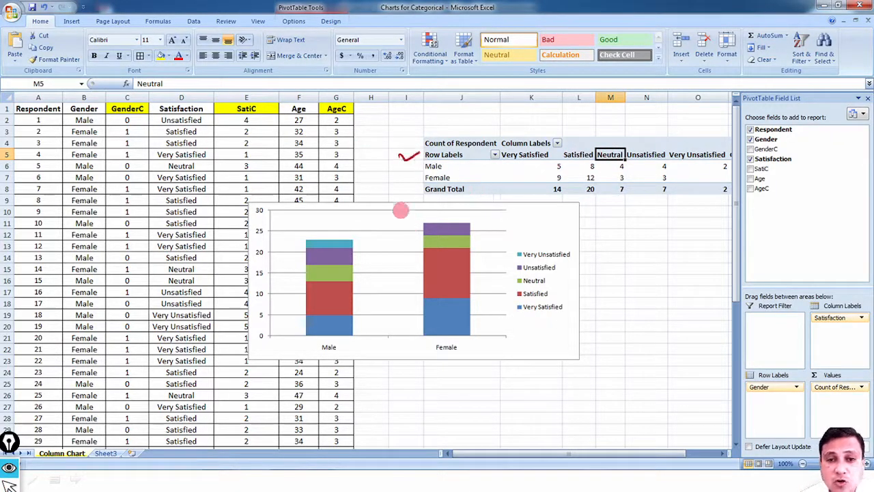
pyautogui.moveTo(377, 180)
pyautogui.mouseDown()
pyautogui.moveTo(379, 201)
pyautogui.moveTo(389, 193)
pyautogui.mouseUp()
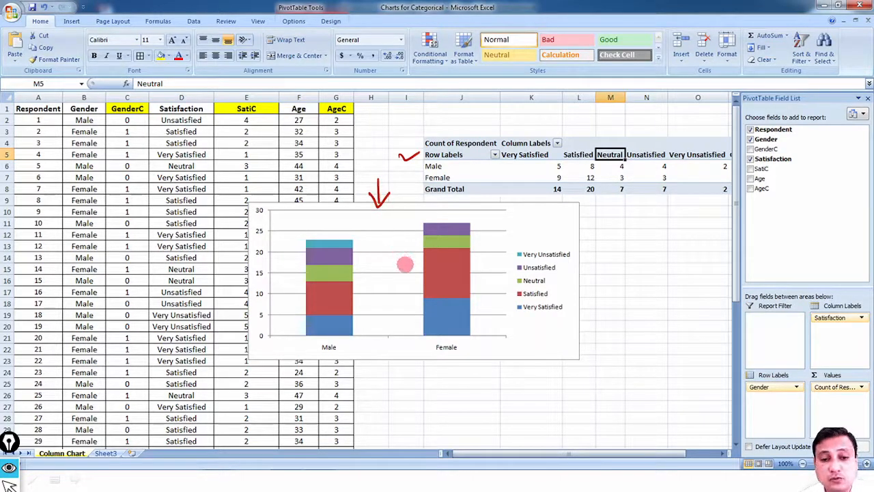
pyautogui.moveTo(437, 372)
pyautogui.mouseDown()
pyautogui.moveTo(358, 368)
pyautogui.moveTo(369, 360)
pyautogui.mouseUp()
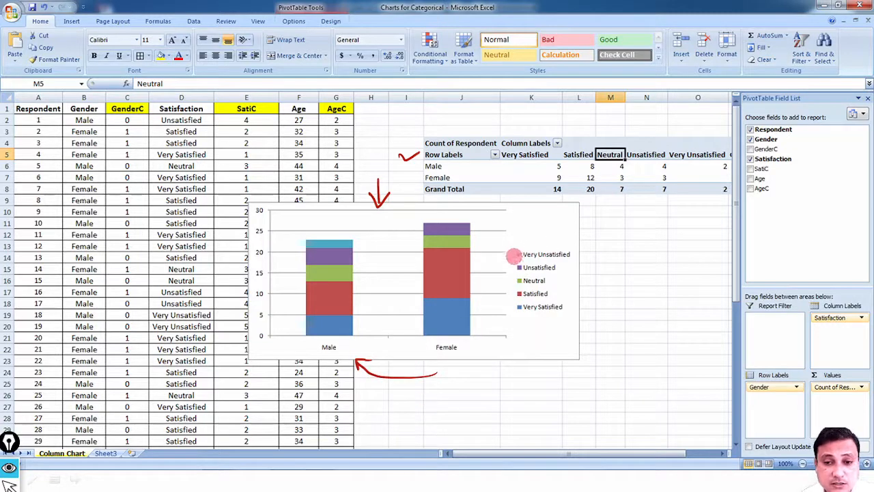
pyautogui.moveTo(507, 258)
pyautogui.mouseDown()
pyautogui.moveTo(519, 253)
pyautogui.moveTo(516, 267)
pyautogui.mouseUp()
pyautogui.moveTo(503, 284)
pyautogui.mouseDown()
pyautogui.moveTo(514, 280)
pyautogui.moveTo(516, 293)
pyautogui.mouseUp()
pyautogui.moveTo(509, 310); pyautogui.dragTo(519, 307)
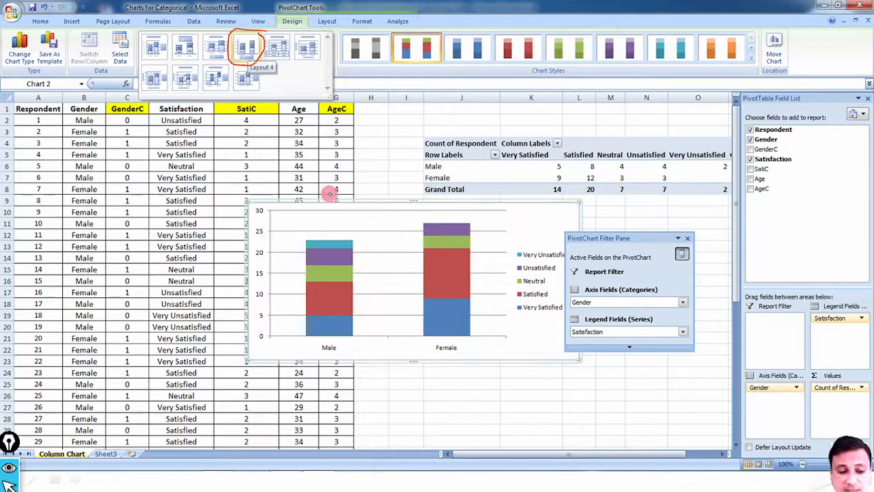
# - Apply chart Layout 4 to the stacked column PivotChart of satisfaction by gender
pyautogui.moveTo(395, 197); pyautogui.dragTo(408, 194)
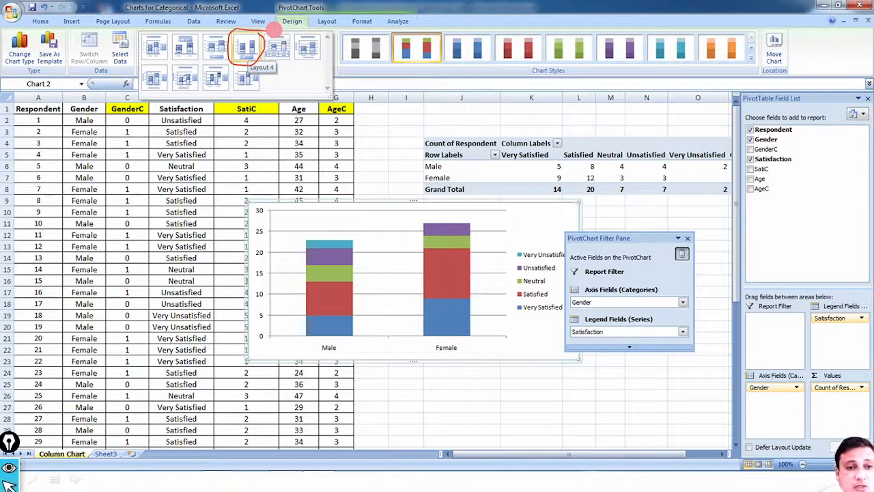
pyautogui.click(247, 47)
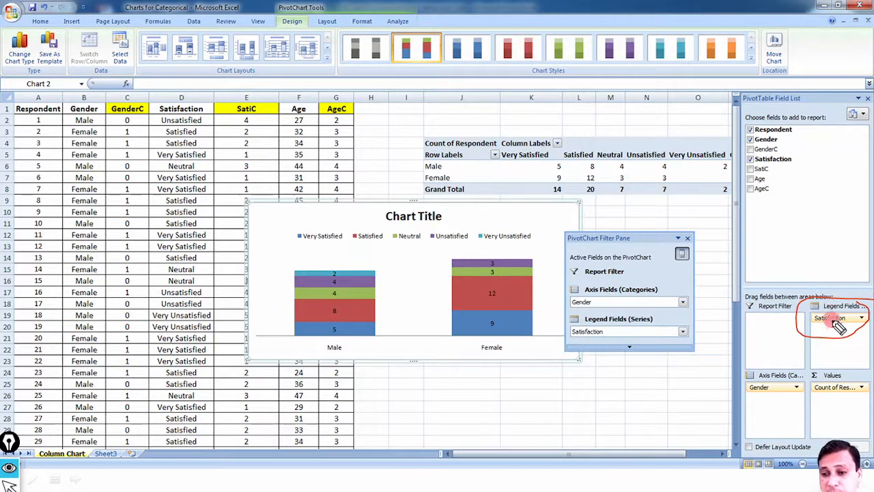
# - Move the Satisfaction field from the PivotChart's legend fields to its axis fields, below Gender
pyautogui.moveTo(838, 330)
pyautogui.mouseDown()
pyautogui.moveTo(792, 374)
pyautogui.moveTo(776, 404)
pyautogui.moveTo(785, 401)
pyautogui.mouseUp()
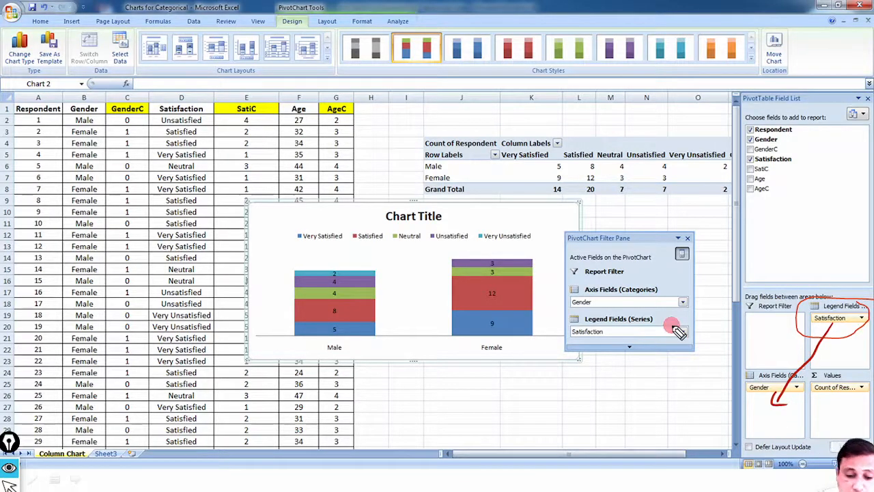
pyautogui.hotkey('ctrl', 'z')
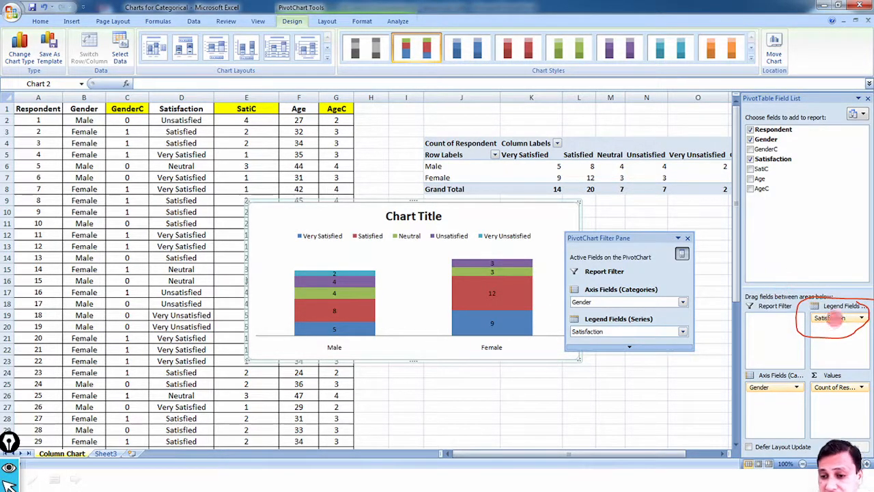
pyautogui.moveTo(834, 318); pyautogui.dragTo(771, 398)
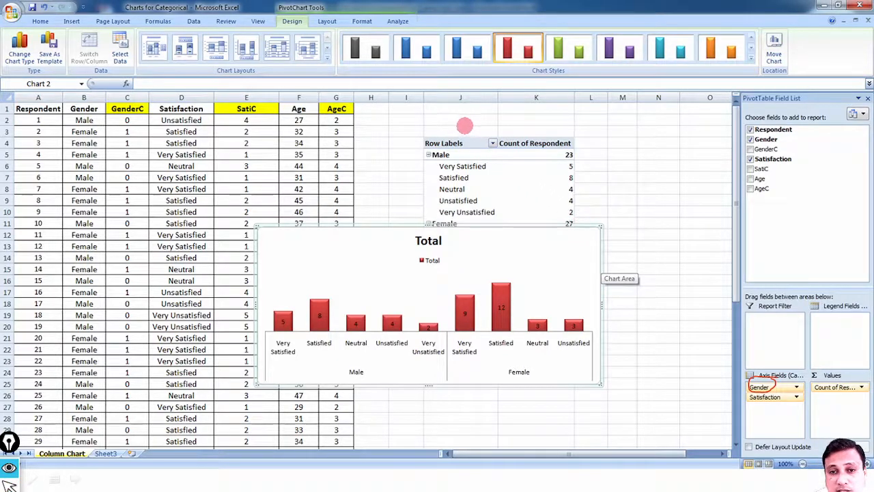
pyautogui.moveTo(464, 125); pyautogui.dragTo(490, 121)
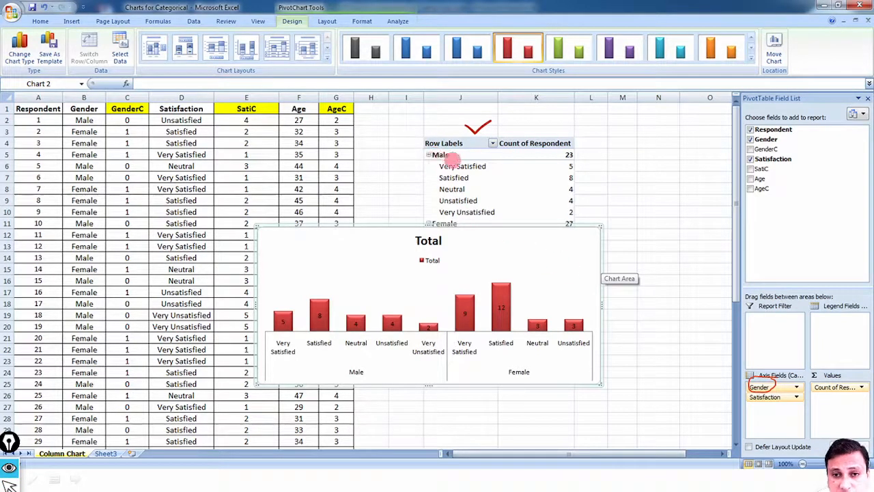
pyautogui.moveTo(423, 170)
pyautogui.mouseDown()
pyautogui.moveTo(434, 165)
pyautogui.moveTo(435, 177)
pyautogui.moveTo(418, 221)
pyautogui.mouseUp()
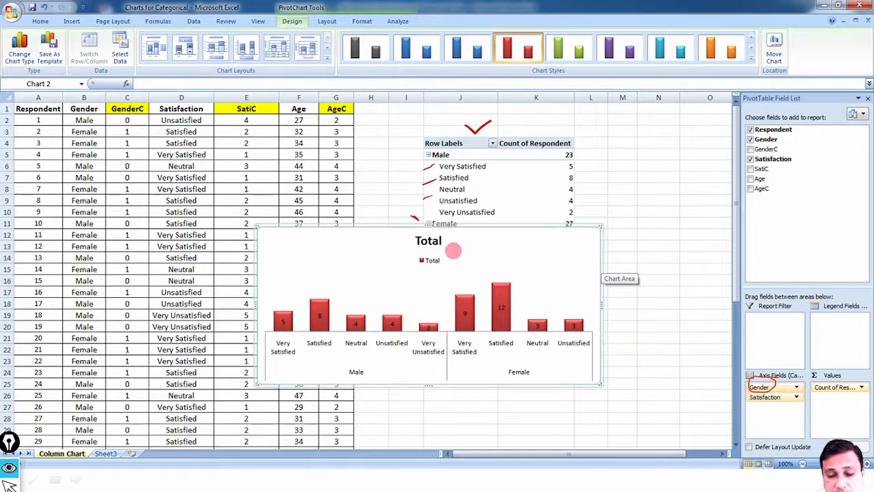
pyautogui.moveTo(340, 367)
pyautogui.mouseDown()
pyautogui.moveTo(355, 384)
pyautogui.moveTo(373, 365)
pyautogui.mouseUp()
pyautogui.moveTo(267, 359); pyautogui.dragTo(334, 355)
pyautogui.moveTo(357, 355); pyautogui.dragTo(404, 356)
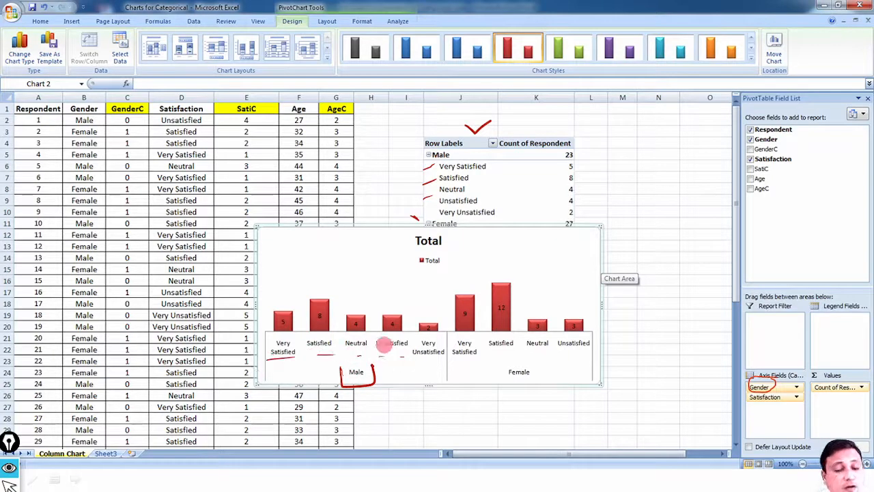
pyautogui.moveTo(503, 369); pyautogui.dragTo(545, 388)
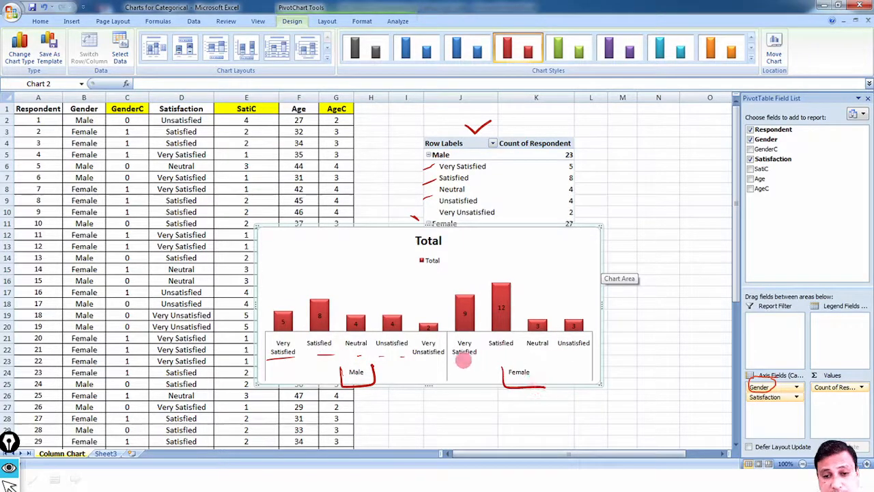
pyautogui.moveTo(463, 359); pyautogui.dragTo(588, 354)
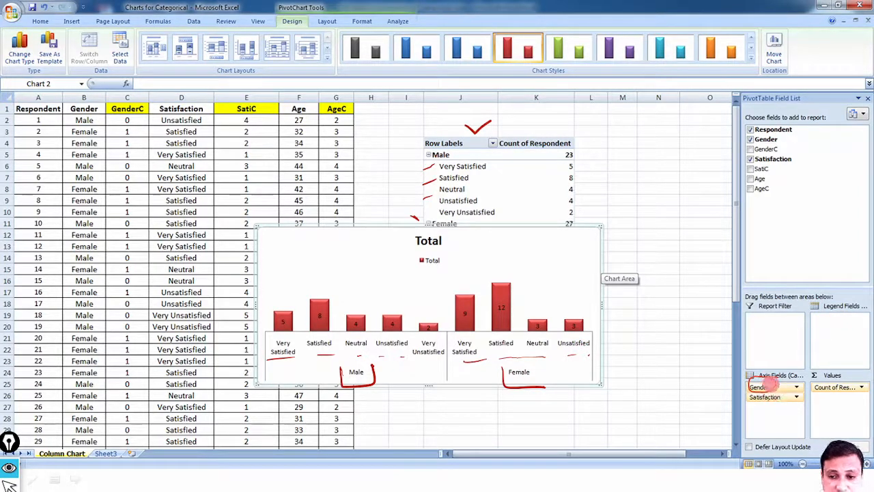
# - Move the Gender field from the PivotChart's axis fields to its legend fields, leaving Satisfaction on the axis
pyautogui.moveTo(766, 386)
pyautogui.mouseDown()
pyautogui.moveTo(835, 338)
pyautogui.moveTo(835, 350)
pyautogui.mouseUp()
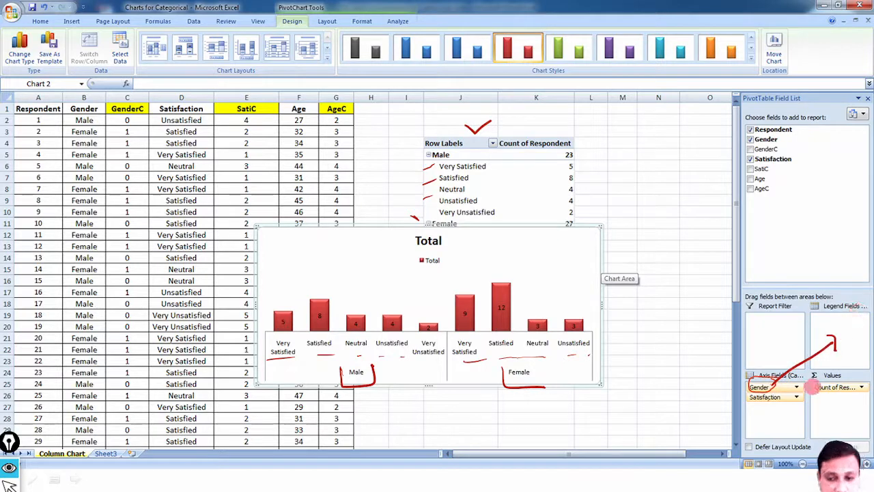
pyautogui.press('e')
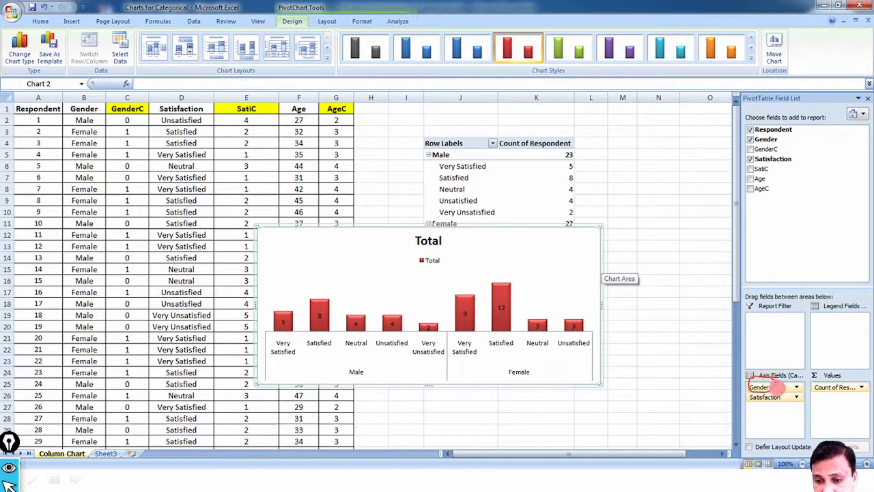
pyautogui.moveTo(777, 387); pyautogui.dragTo(839, 326)
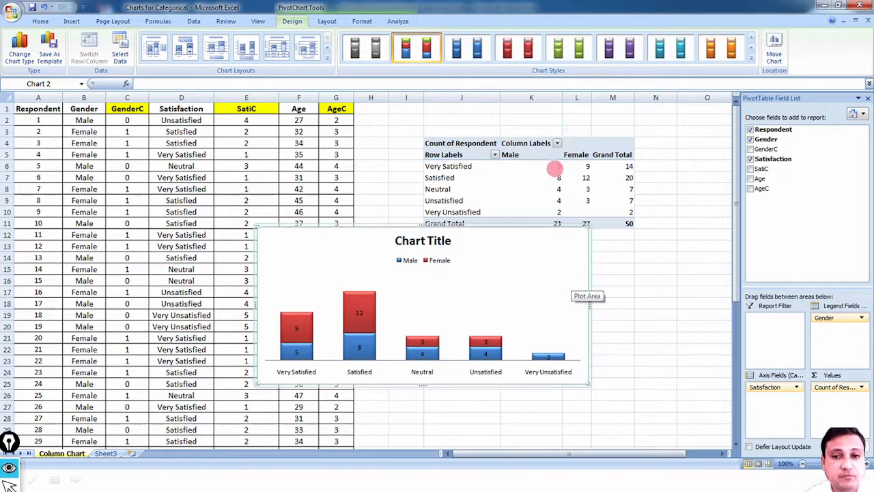
pyautogui.moveTo(404, 172); pyautogui.dragTo(418, 166)
pyautogui.moveTo(404, 185)
pyautogui.mouseDown()
pyautogui.moveTo(413, 183)
pyautogui.moveTo(413, 194)
pyautogui.mouseUp()
pyautogui.moveTo(410, 200); pyautogui.dragTo(424, 198)
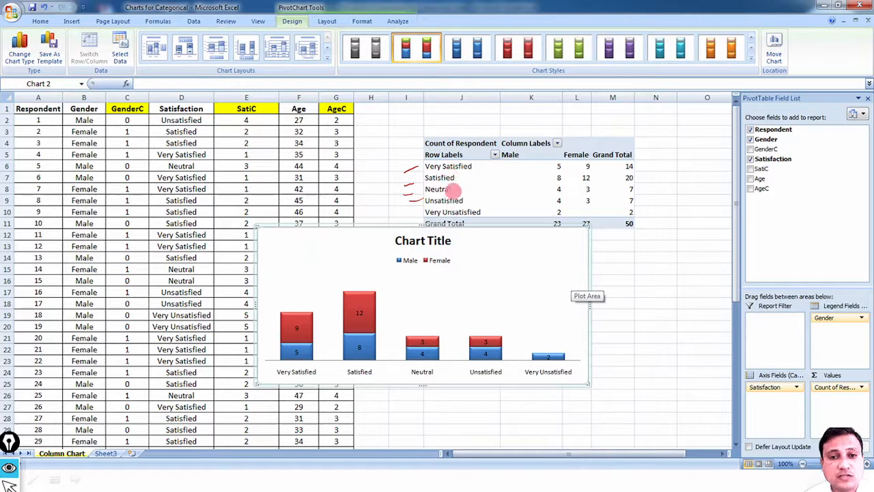
pyautogui.moveTo(554, 146)
pyautogui.mouseDown()
pyautogui.moveTo(536, 154)
pyautogui.moveTo(585, 142)
pyautogui.mouseUp()
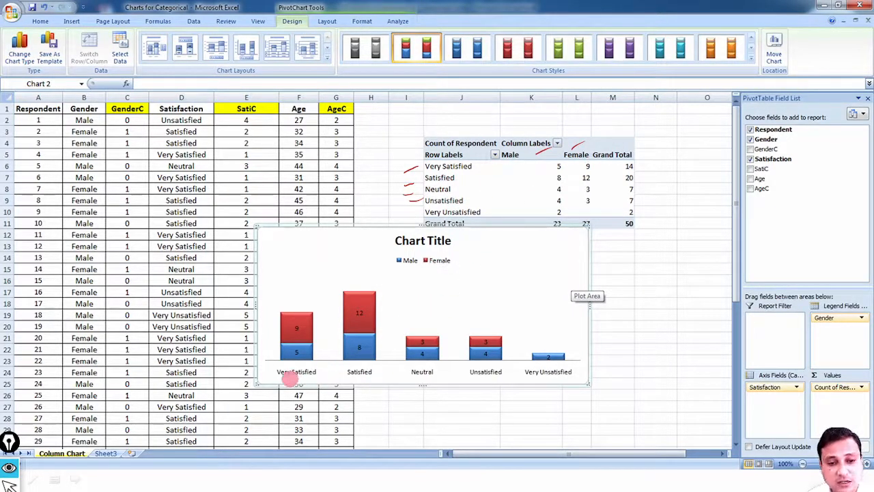
pyautogui.moveTo(284, 380); pyautogui.dragTo(320, 377)
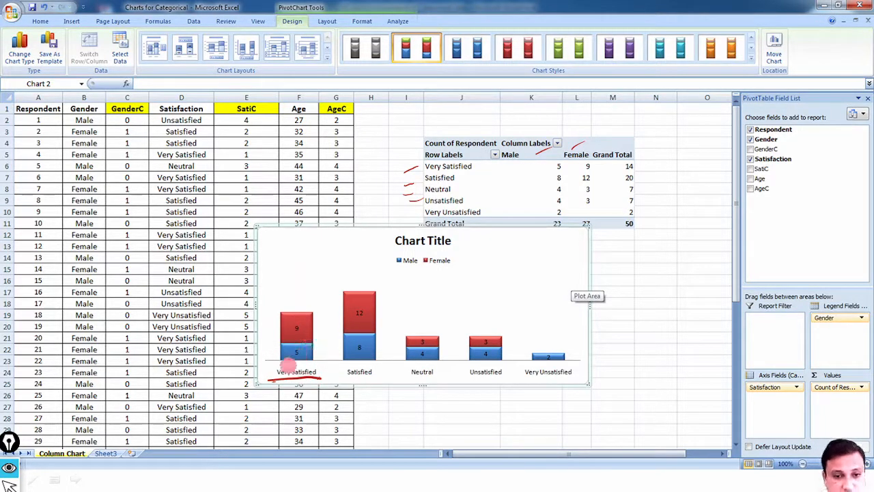
pyautogui.moveTo(262, 339); pyautogui.dragTo(277, 331)
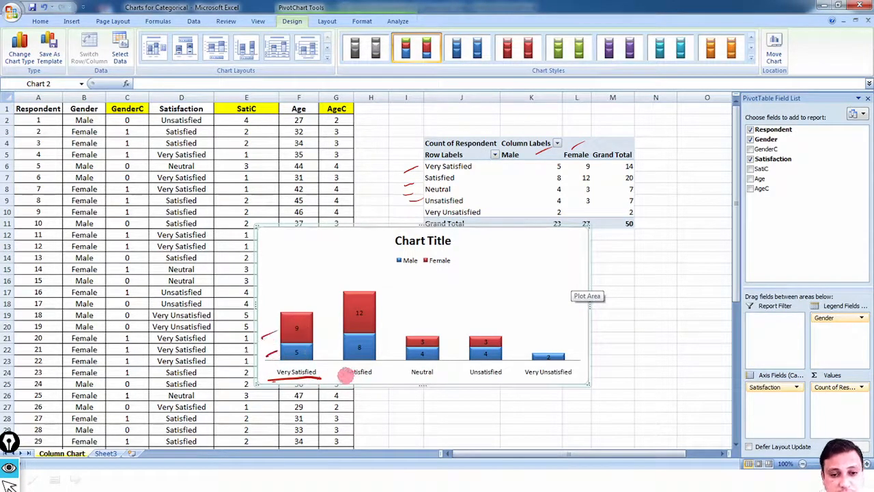
pyautogui.moveTo(344, 374); pyautogui.dragTo(372, 372)
pyautogui.moveTo(331, 347); pyautogui.dragTo(343, 343)
pyautogui.moveTo(334, 313); pyautogui.dragTo(344, 310)
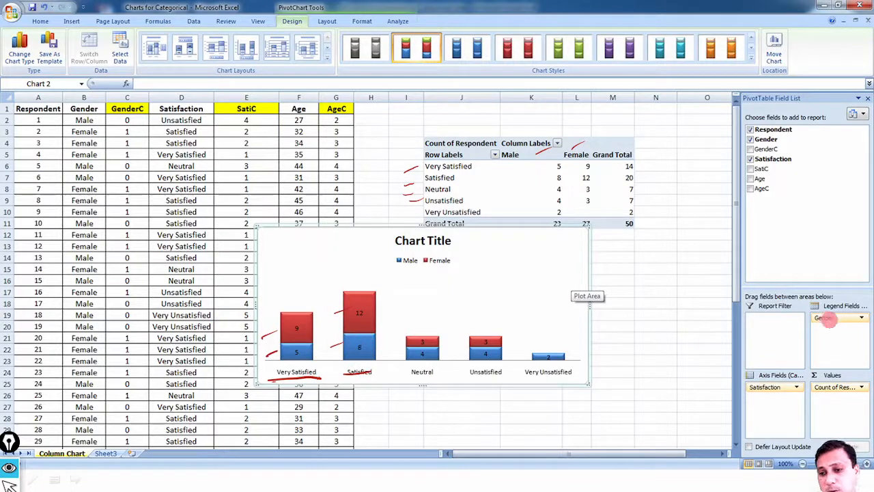
pyautogui.moveTo(831, 327)
pyautogui.mouseDown()
pyautogui.moveTo(777, 395)
pyautogui.moveTo(839, 346)
pyautogui.moveTo(841, 360)
pyautogui.mouseUp()
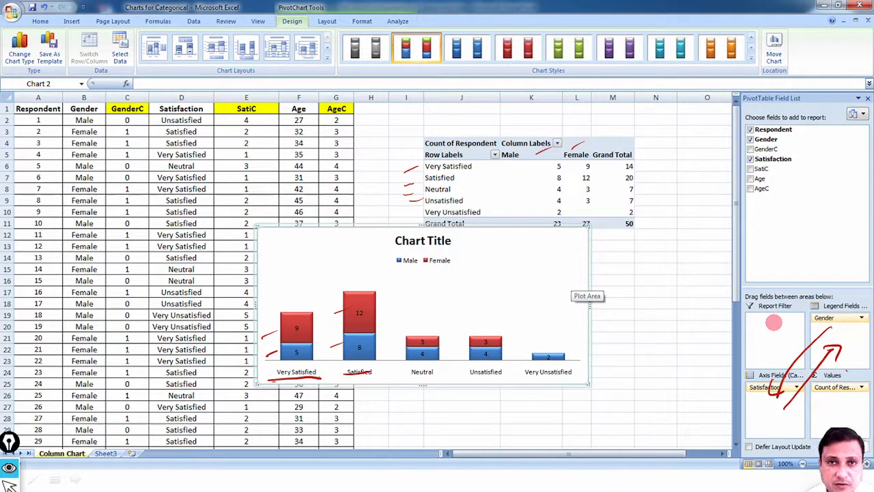
pyautogui.hotkey('ctrl', 'shift', '7')
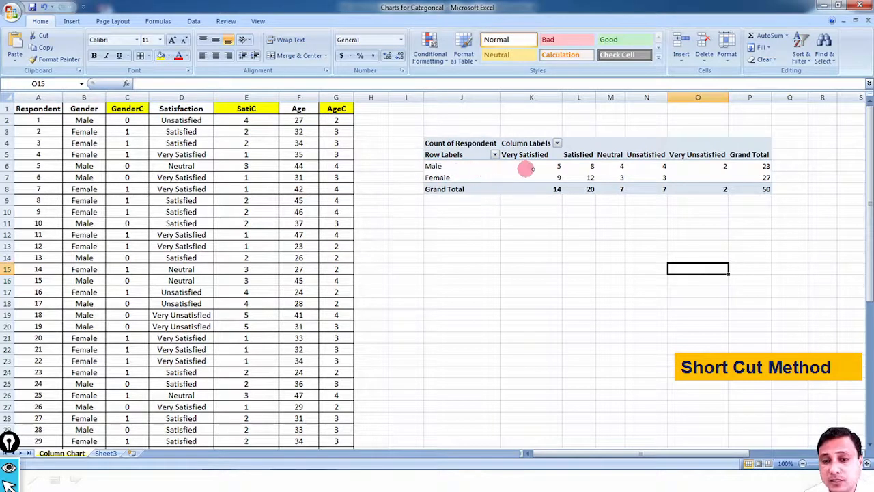
# - Insert a 2-D stacked column chart from the PivotTable cells J5:O7 on the Column Chart sheet
pyautogui.click(407, 174)
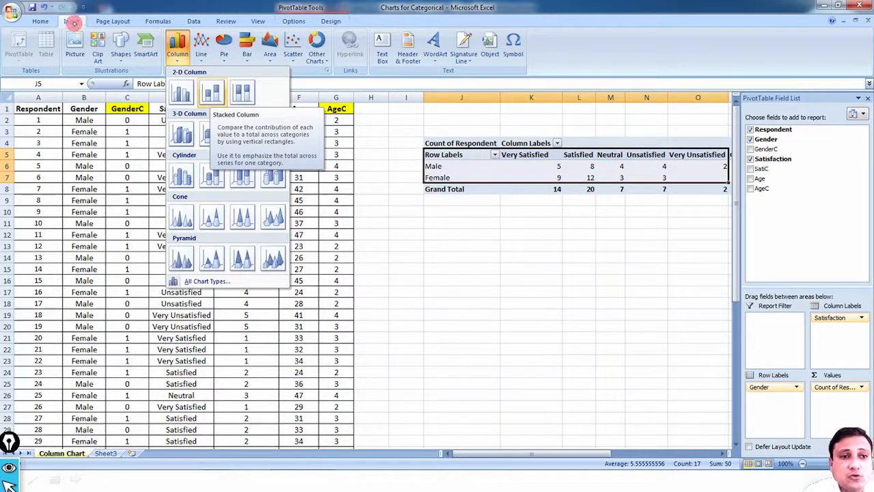
pyautogui.click(213, 96)
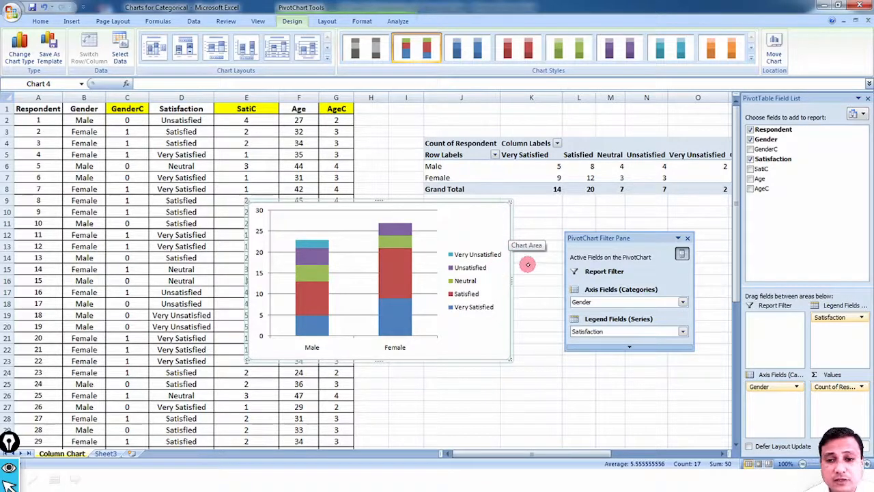
pyautogui.press('Right')
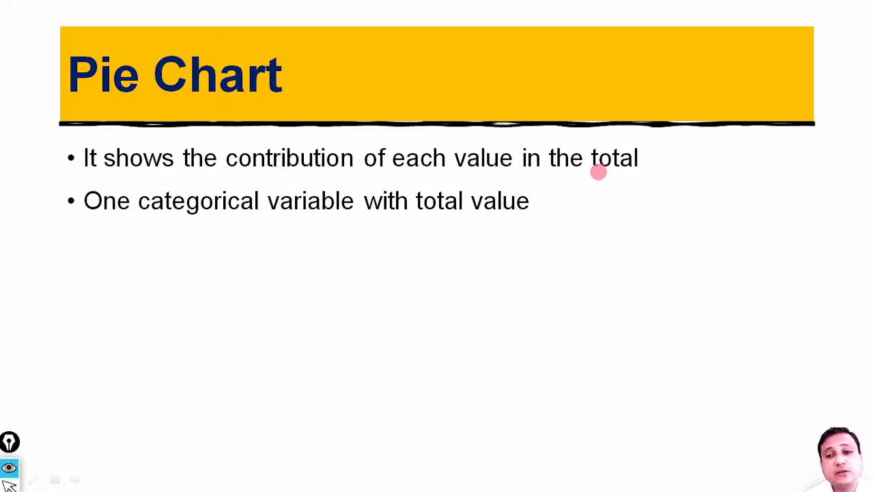
pyautogui.moveTo(587, 174); pyautogui.dragTo(639, 174)
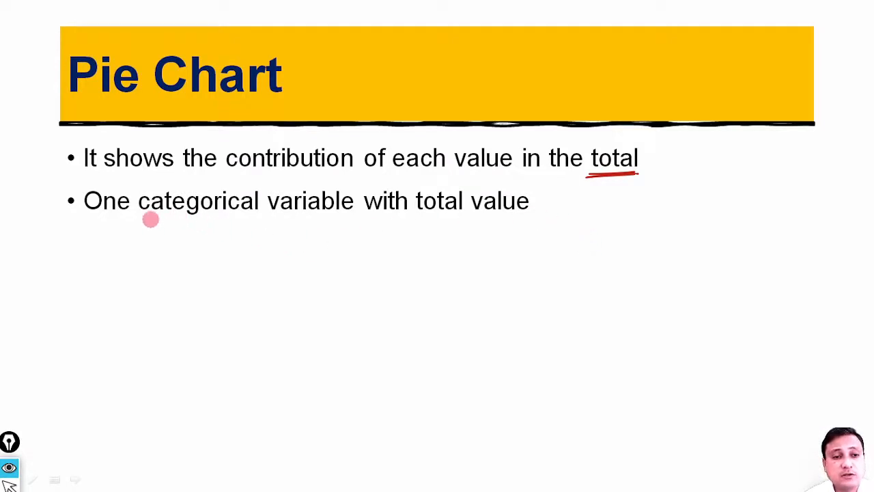
pyautogui.moveTo(149, 217); pyautogui.dragTo(334, 219)
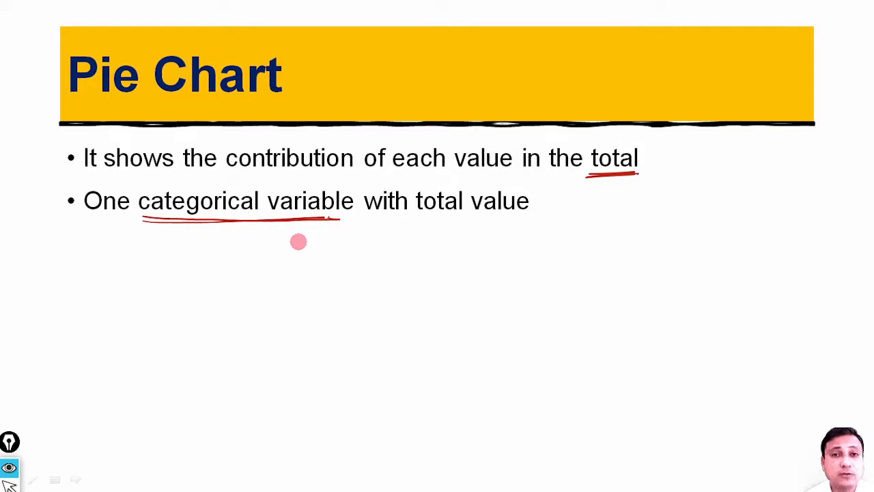
pyautogui.moveTo(409, 224); pyautogui.dragTo(518, 219)
pyautogui.moveTo(408, 223); pyautogui.dragTo(530, 223)
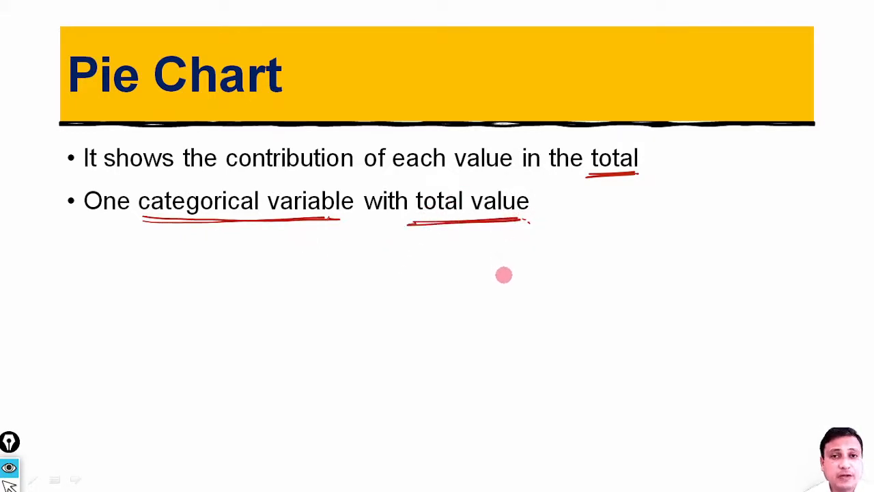
pyautogui.press('e')
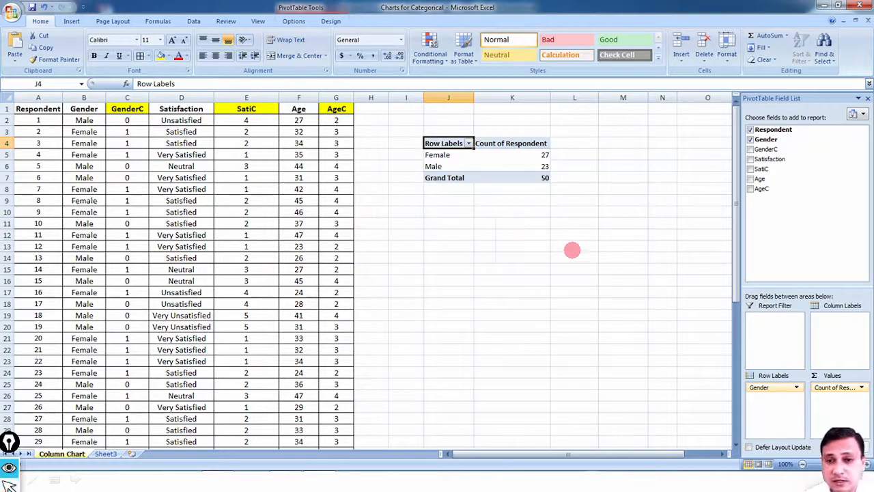
pyautogui.moveTo(546, 174); pyautogui.dragTo(546, 186)
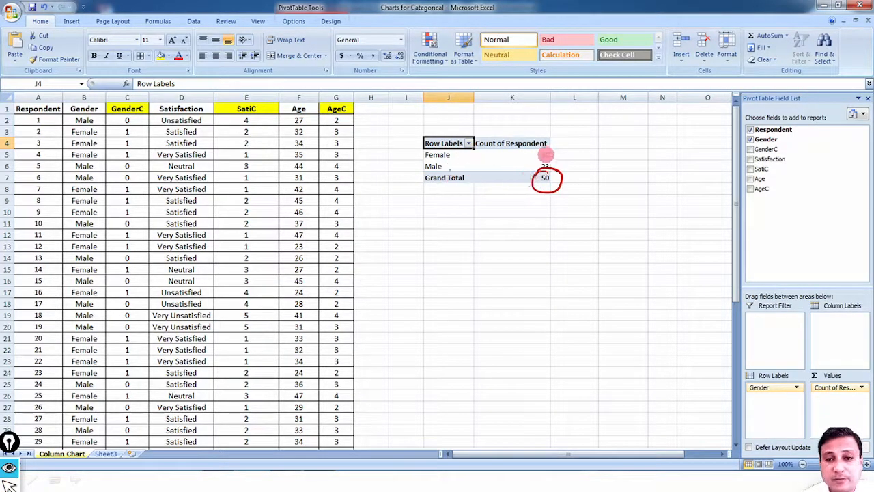
pyautogui.moveTo(558, 164); pyautogui.dragTo(566, 160)
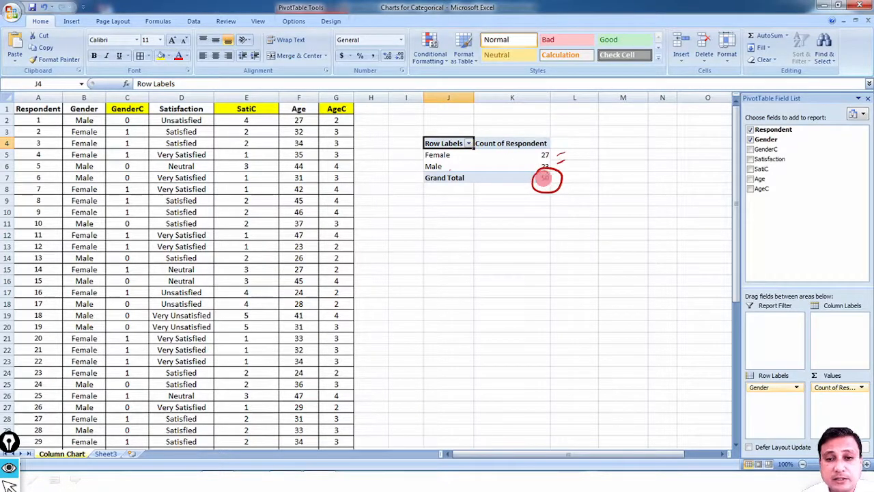
pyautogui.moveTo(546, 131)
pyautogui.mouseDown()
pyautogui.moveTo(518, 164)
pyautogui.moveTo(517, 142)
pyautogui.mouseUp()
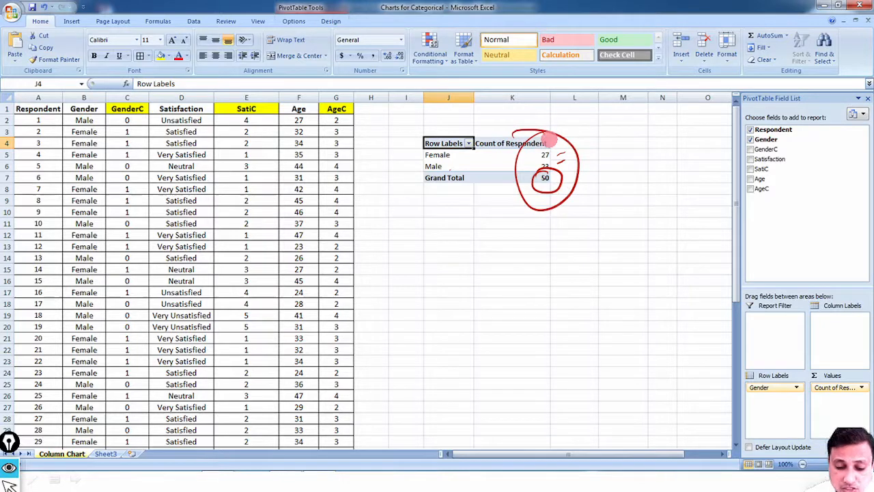
pyautogui.hotkey('ctrl', 'shift', '7')
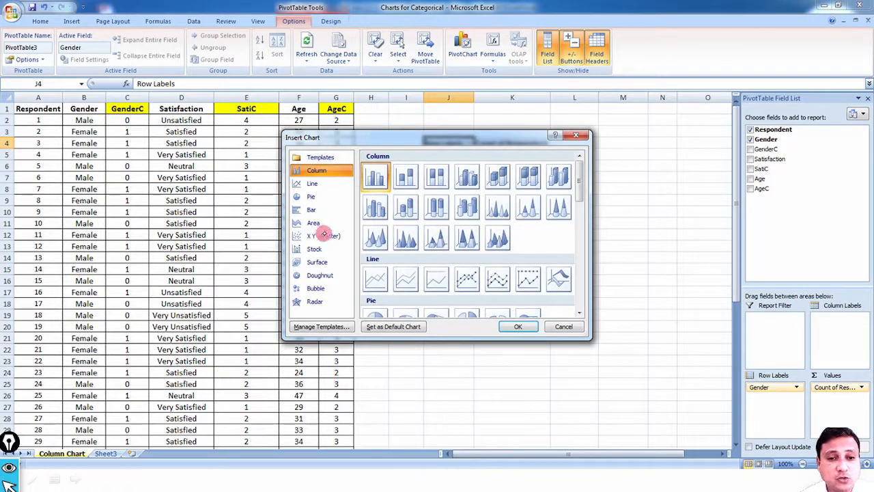
# - Insert a pie PivotChart of respondent count by gender and apply the layout with a title, percentage labels and a side legend
pyautogui.click(311, 197)
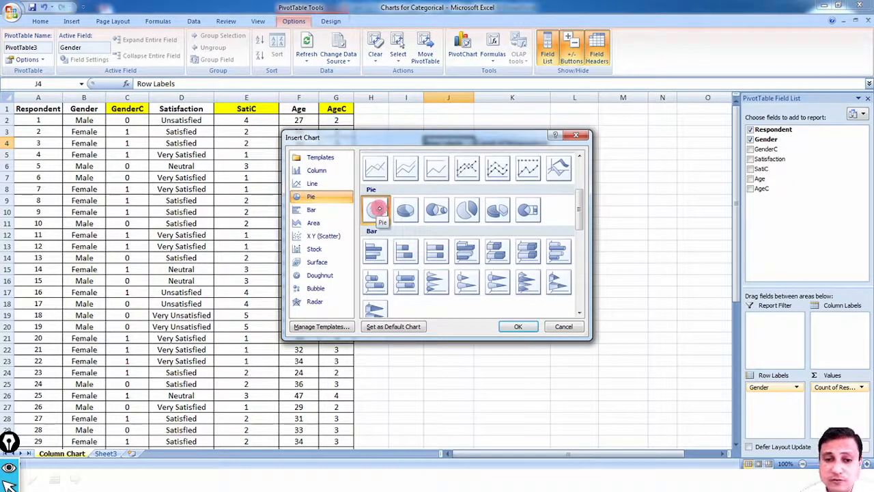
pyautogui.click(518, 326)
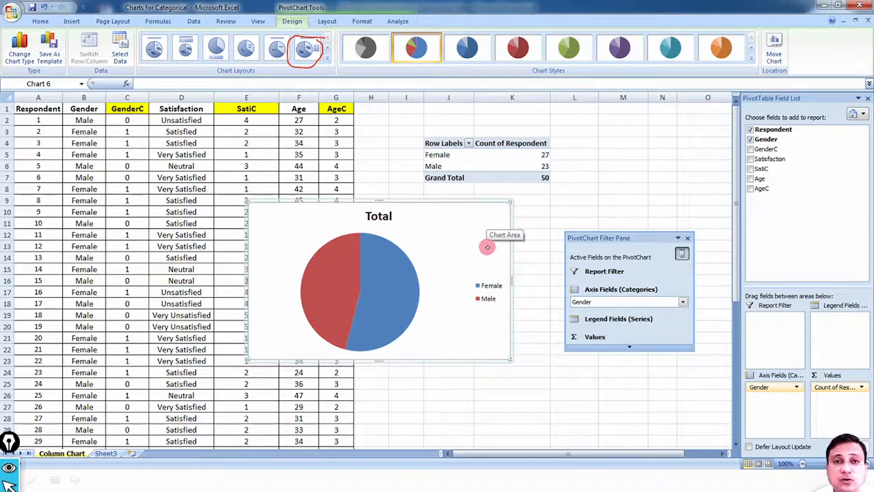
pyautogui.click(306, 50)
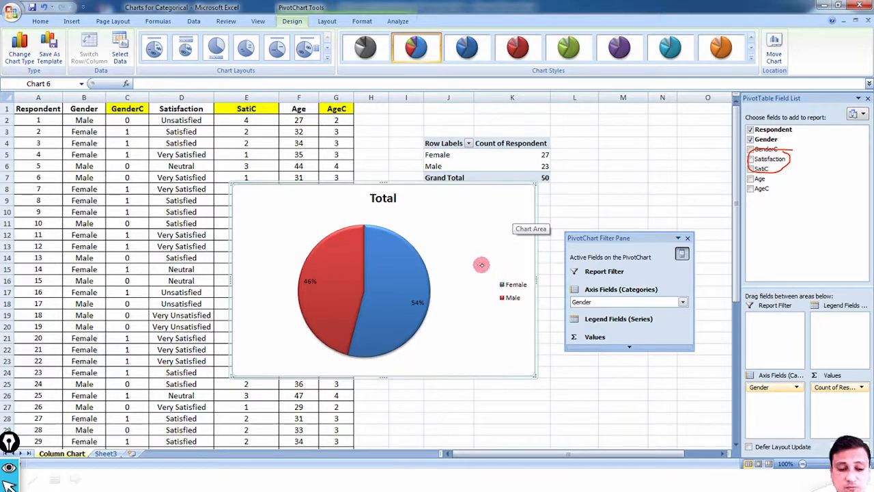
# - Replace the Gender field with Satisfaction in the axis fields of the pie PivotChart
pyautogui.moveTo(768, 370)
pyautogui.mouseDown()
pyautogui.moveTo(747, 409)
pyautogui.moveTo(794, 367)
pyautogui.moveTo(794, 277)
pyautogui.moveTo(808, 162)
pyautogui.moveTo(818, 165)
pyautogui.mouseUp()
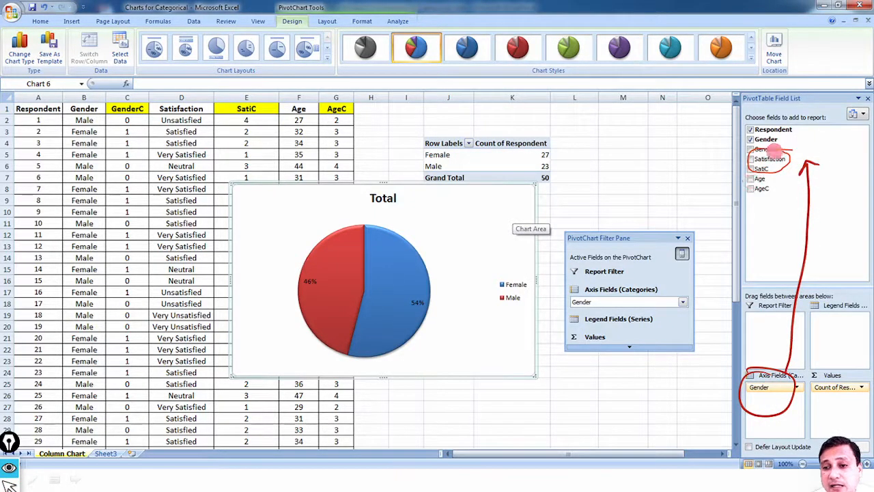
pyautogui.moveTo(769, 149)
pyautogui.mouseDown()
pyautogui.moveTo(751, 164)
pyautogui.moveTo(774, 171)
pyautogui.moveTo(771, 364)
pyautogui.mouseUp()
pyautogui.hotkey('ctrl', 'z')
pyautogui.hotkey('ctrl', 'z')
pyautogui.hotkey('ctrl', 'z')
pyautogui.hotkey('ctrl', 'z')
pyautogui.hotkey('ctrl', 'z')
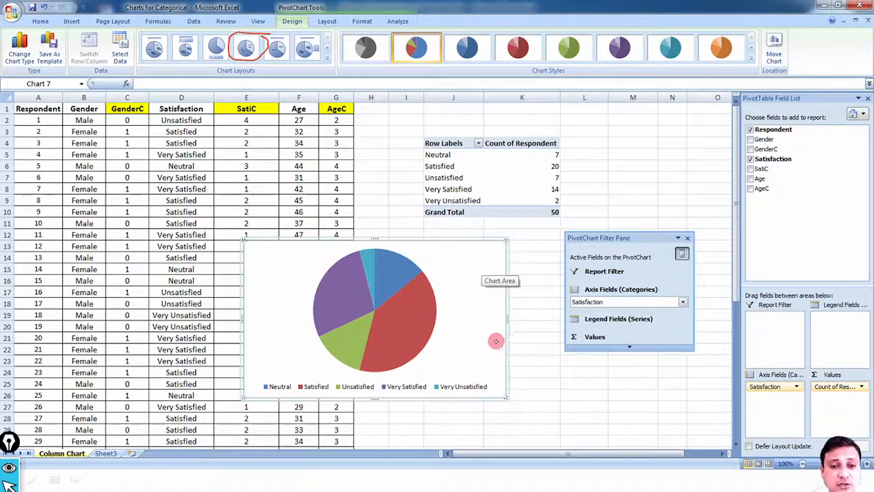
# - Change the satisfaction pie chart's layout to one with a title, percentage labels on the slices and a side legend
pyautogui.click(250, 55)
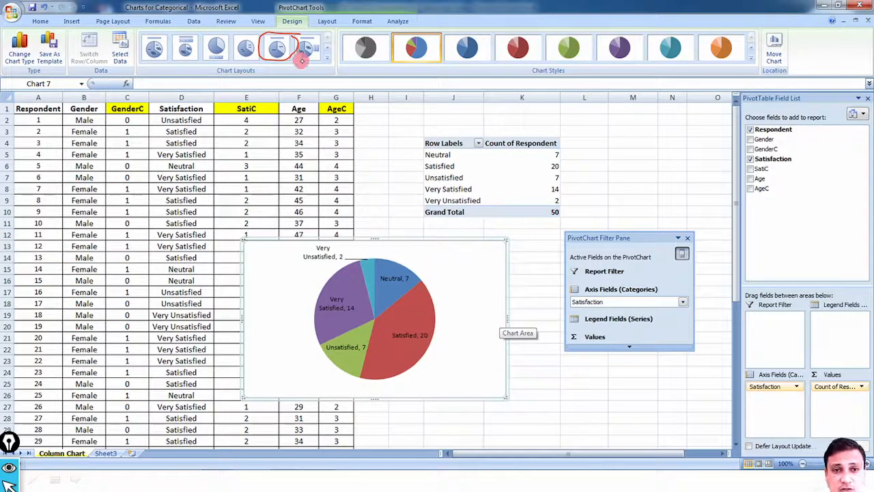
pyautogui.click(278, 53)
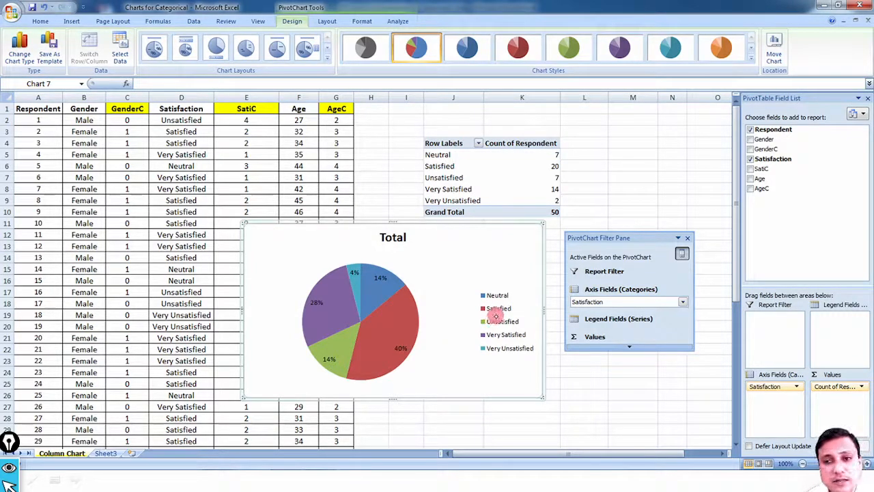
pyautogui.press('Right')
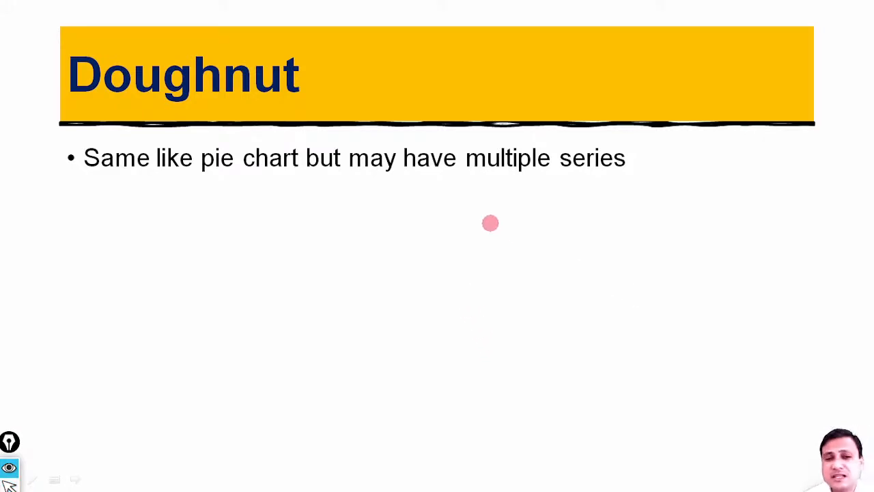
pyautogui.moveTo(200, 176)
pyautogui.mouseDown()
pyautogui.moveTo(261, 172)
pyautogui.moveTo(205, 181)
pyautogui.mouseUp()
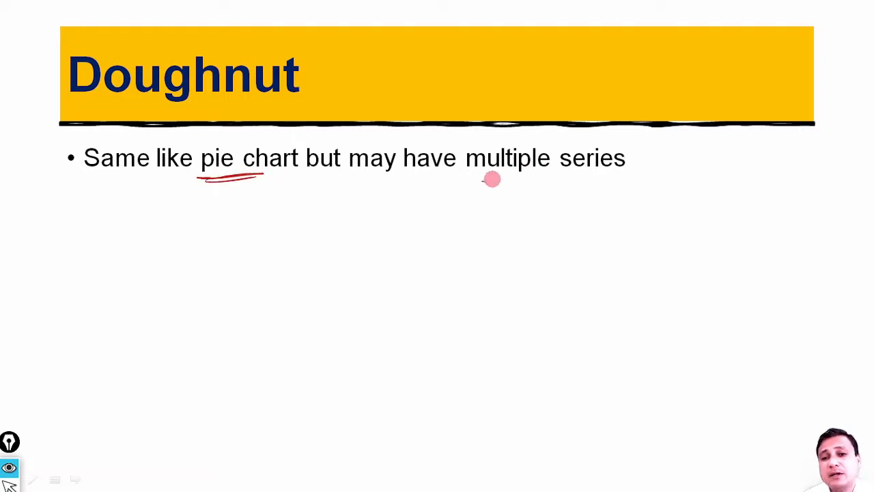
pyautogui.moveTo(484, 180); pyautogui.dragTo(608, 179)
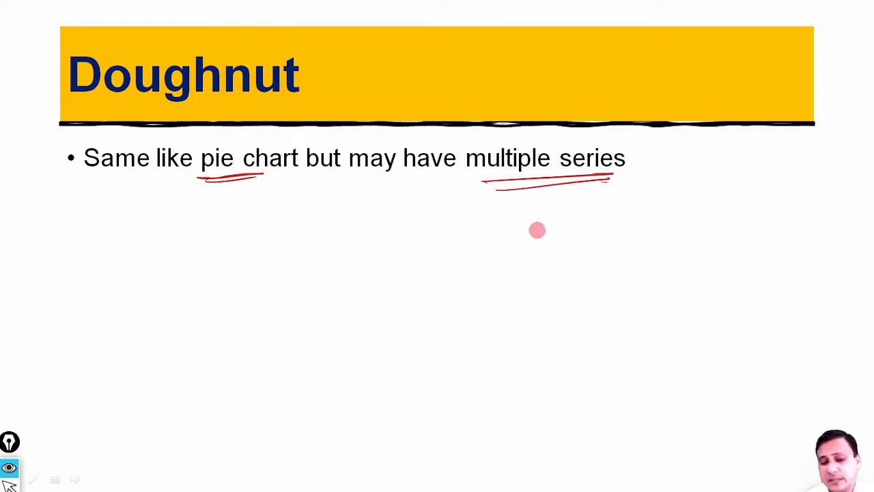
pyautogui.press('e')
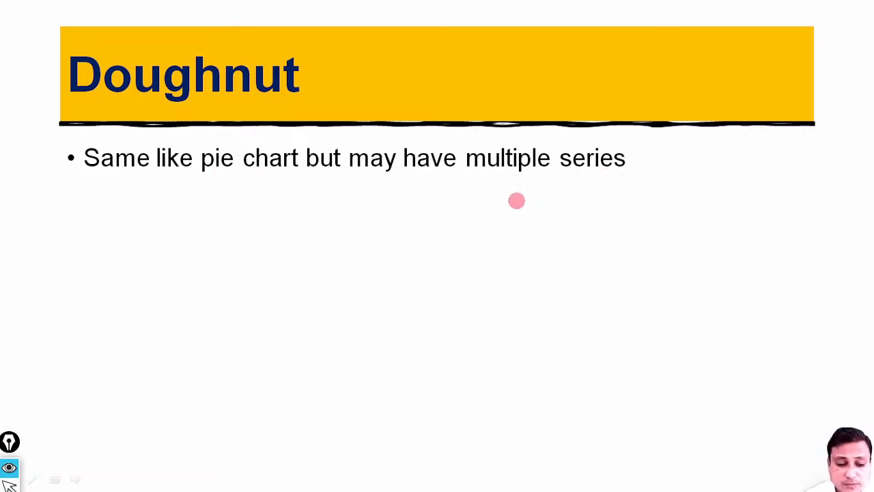
pyautogui.hotkey('alt', 'Tab')
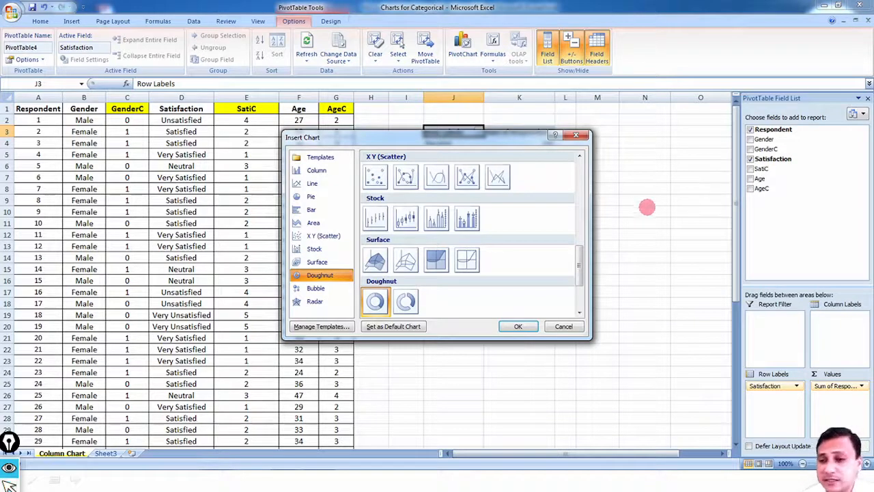
pyautogui.moveTo(817, 198); pyautogui.dragTo(793, 205)
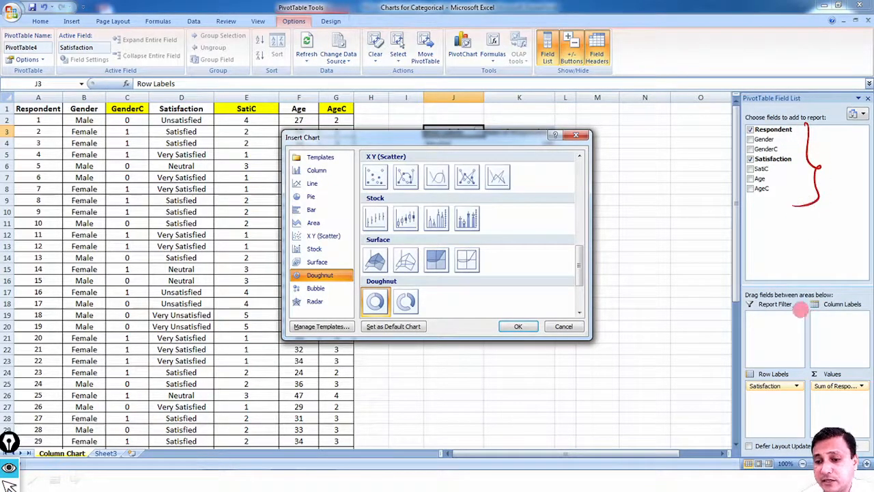
pyautogui.moveTo(750, 165); pyautogui.dragTo(786, 163)
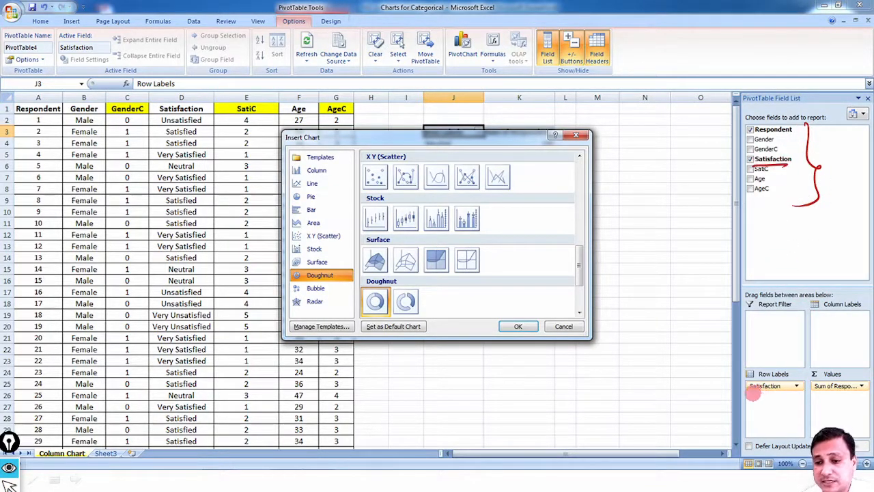
pyautogui.moveTo(749, 394); pyautogui.dragTo(781, 398)
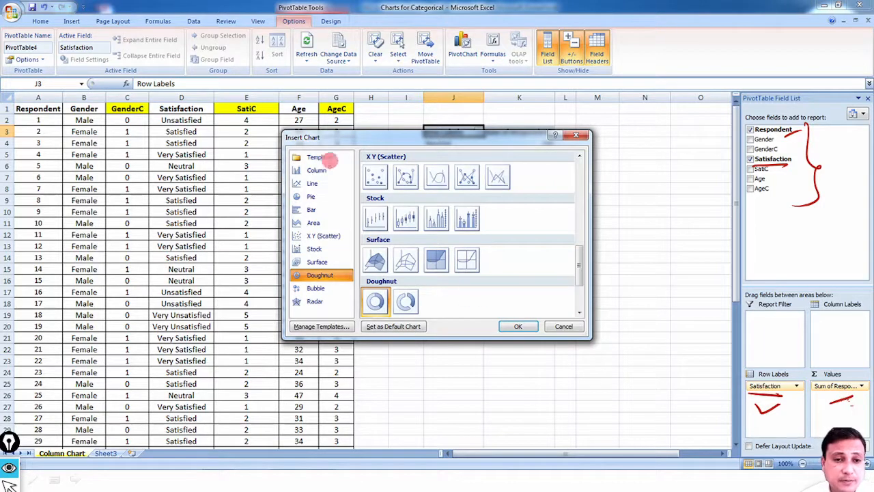
pyautogui.moveTo(474, 25)
pyautogui.mouseDown()
pyautogui.moveTo(493, 54)
pyautogui.moveTo(447, 63)
pyautogui.mouseUp()
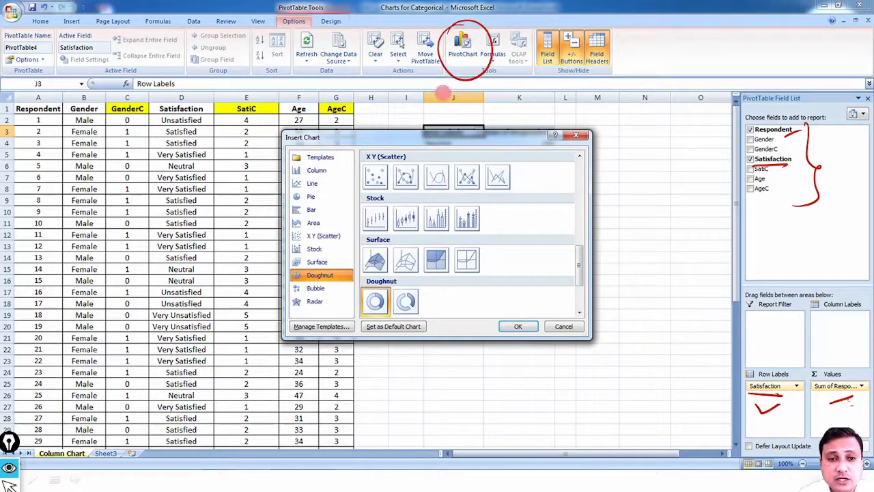
pyautogui.moveTo(338, 272); pyautogui.dragTo(352, 267)
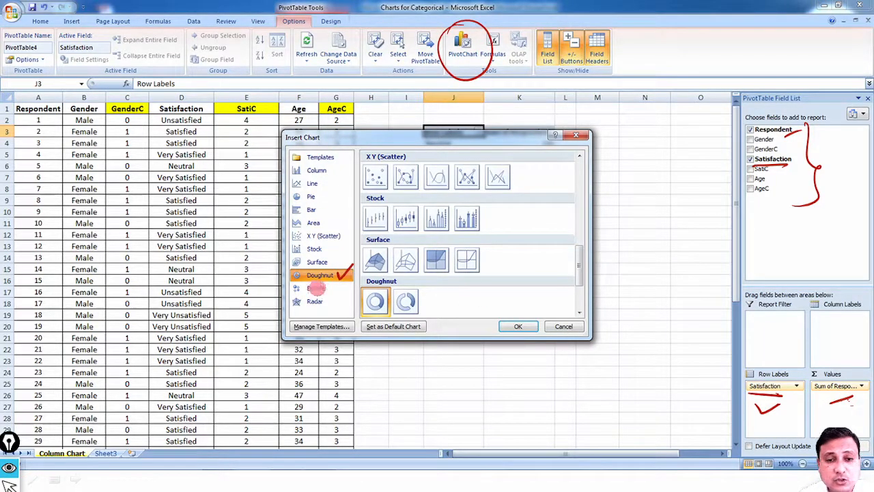
pyautogui.moveTo(368, 301); pyautogui.dragTo(379, 297)
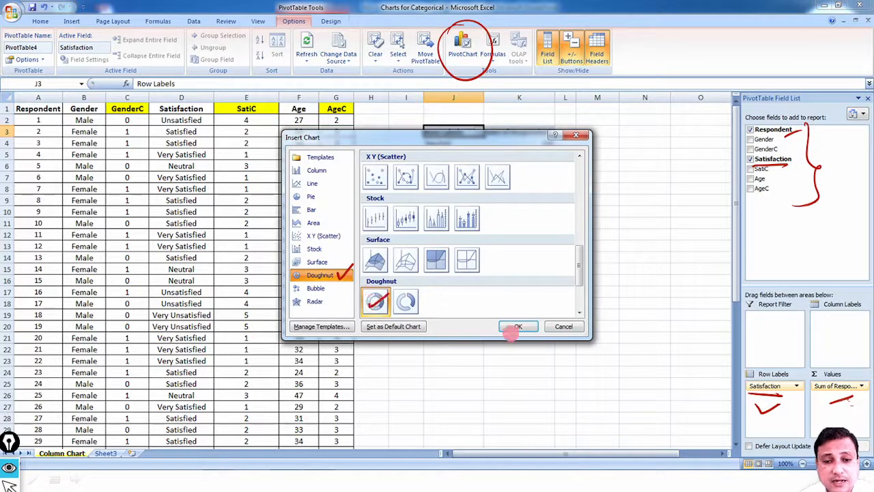
pyautogui.moveTo(508, 331); pyautogui.dragTo(527, 326)
pyautogui.press('e')
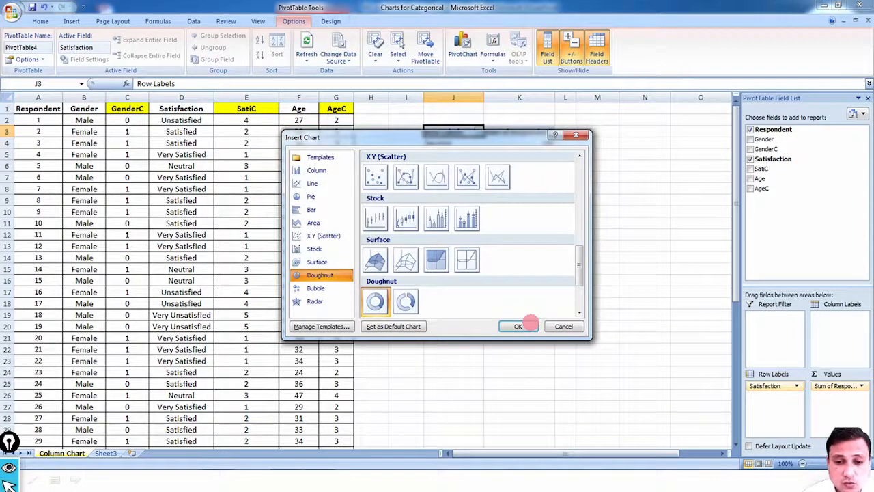
# - Insert a doughnut PivotChart from the satisfaction PivotTable and add Gender to its legend fields as a second series
pyautogui.click(516, 327)
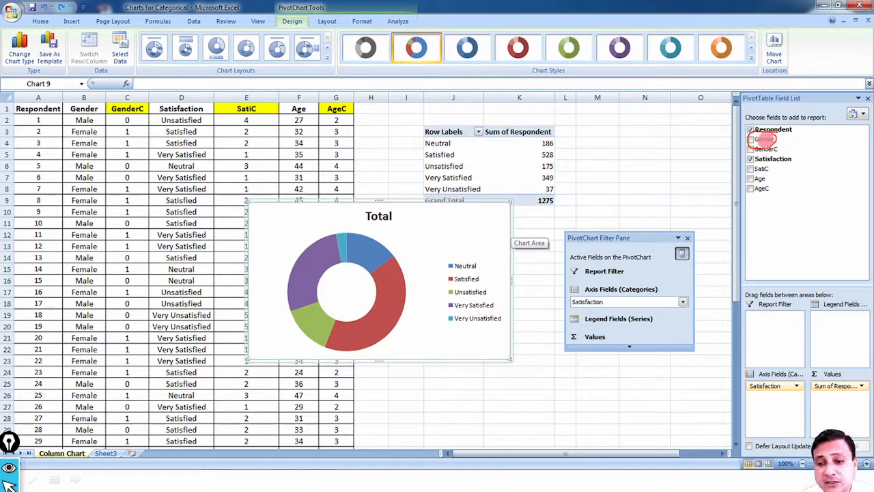
pyautogui.click(763, 139)
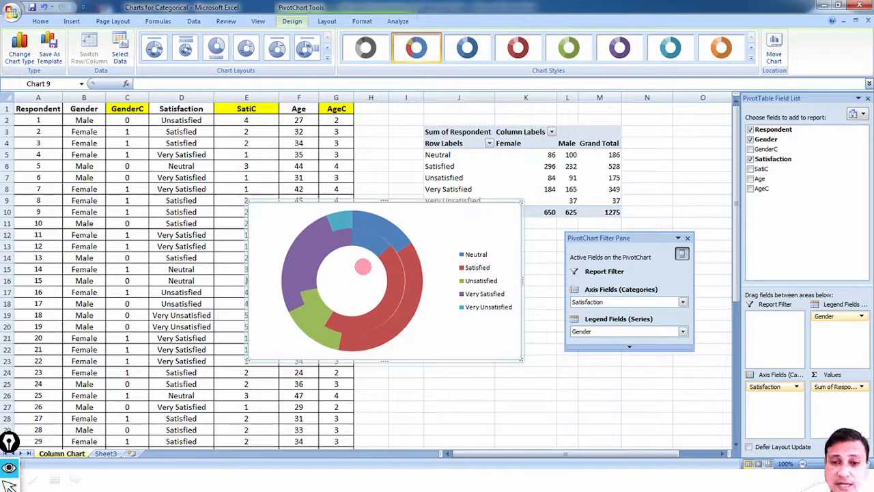
pyautogui.moveTo(551, 145)
pyautogui.mouseDown()
pyautogui.moveTo(569, 140)
pyautogui.moveTo(537, 146)
pyautogui.mouseUp()
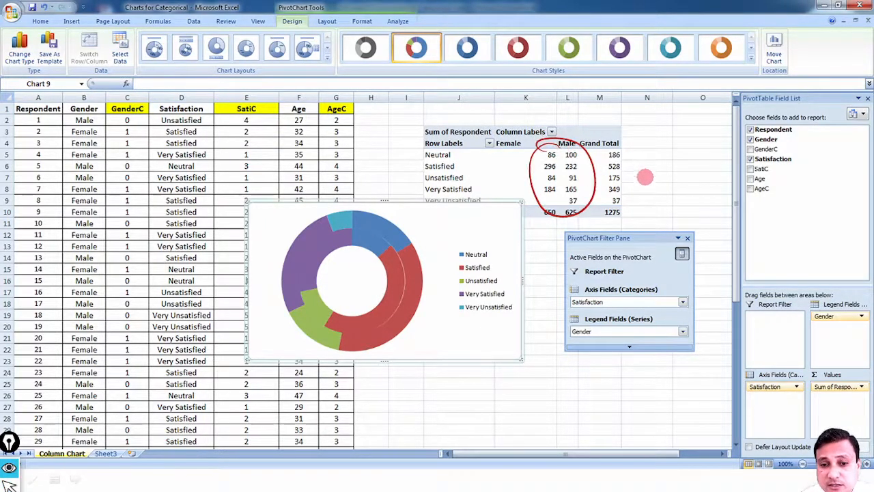
pyautogui.moveTo(640, 166); pyautogui.dragTo(648, 187)
pyautogui.click(656, 185)
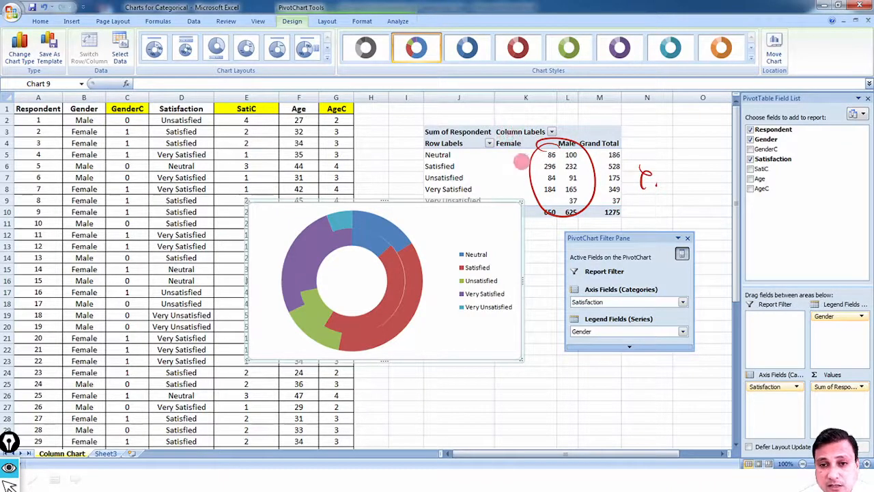
pyautogui.moveTo(445, 123)
pyautogui.mouseDown()
pyautogui.moveTo(437, 134)
pyautogui.moveTo(430, 122)
pyautogui.mouseUp()
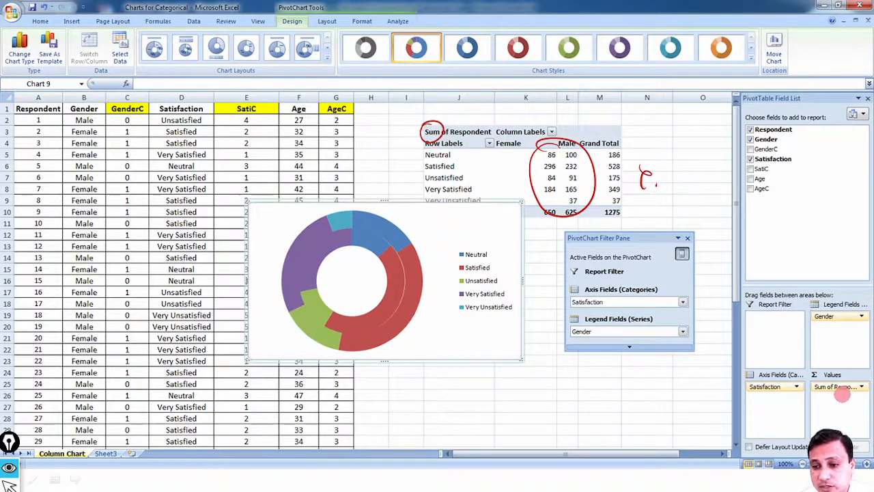
pyautogui.moveTo(861, 375)
pyautogui.mouseDown()
pyautogui.moveTo(851, 390)
pyautogui.moveTo(859, 380)
pyautogui.mouseUp()
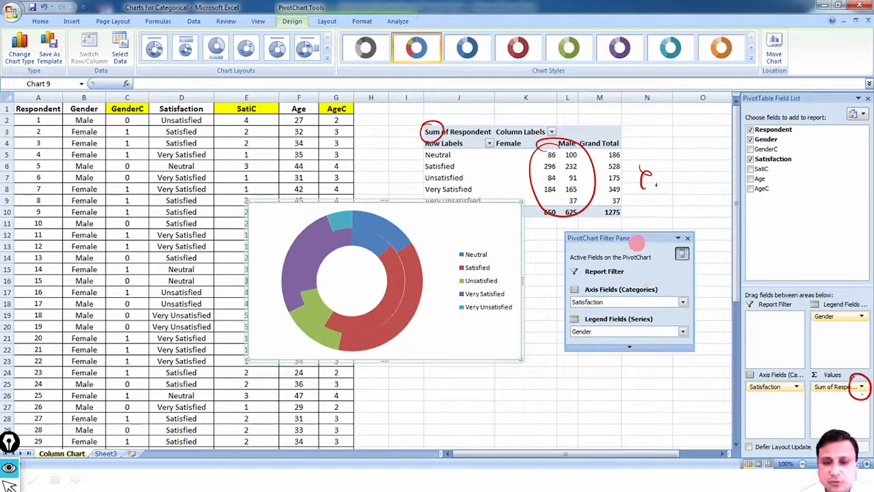
pyautogui.hotkey('ctrl', 'shift', '7')
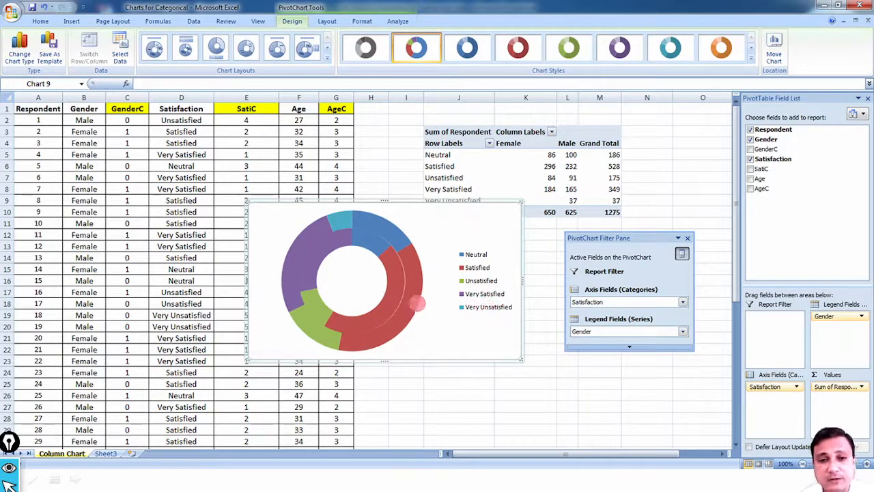
pyautogui.click(518, 332)
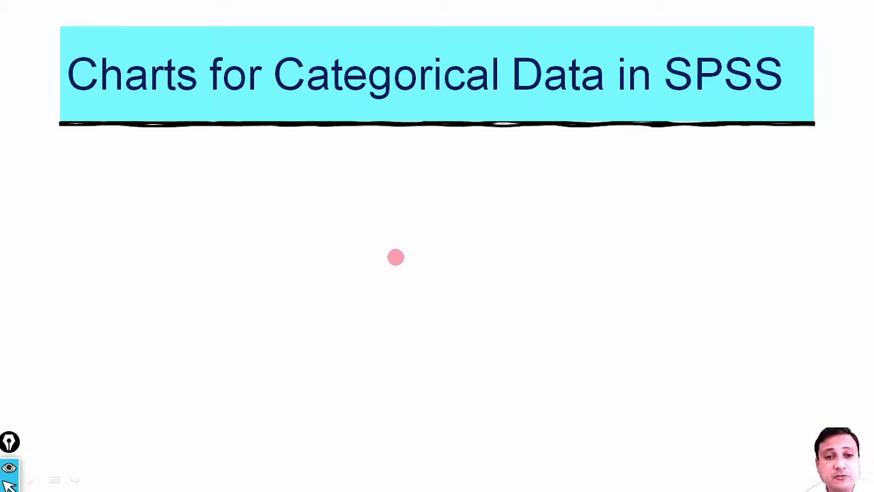
# - Switch to SPSS and bring up the dialog for opening a data file
pyautogui.click(432, 264)
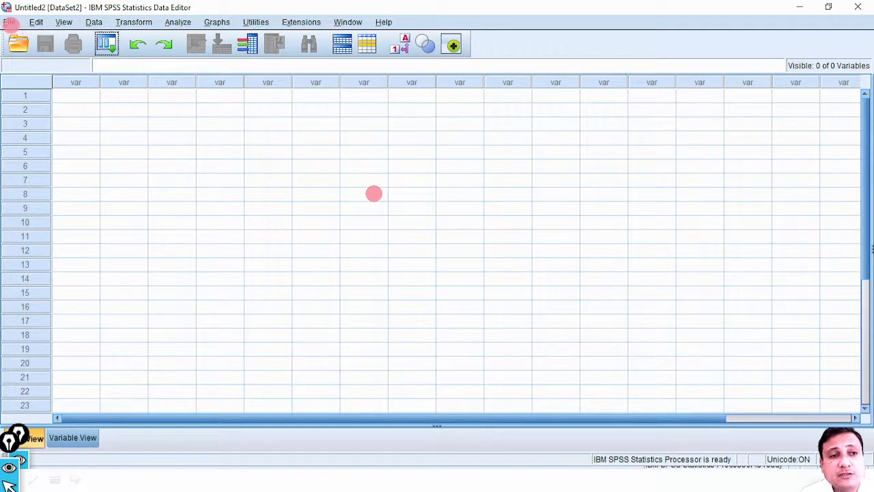
pyautogui.click(10, 21)
pyautogui.moveTo(27, 53)
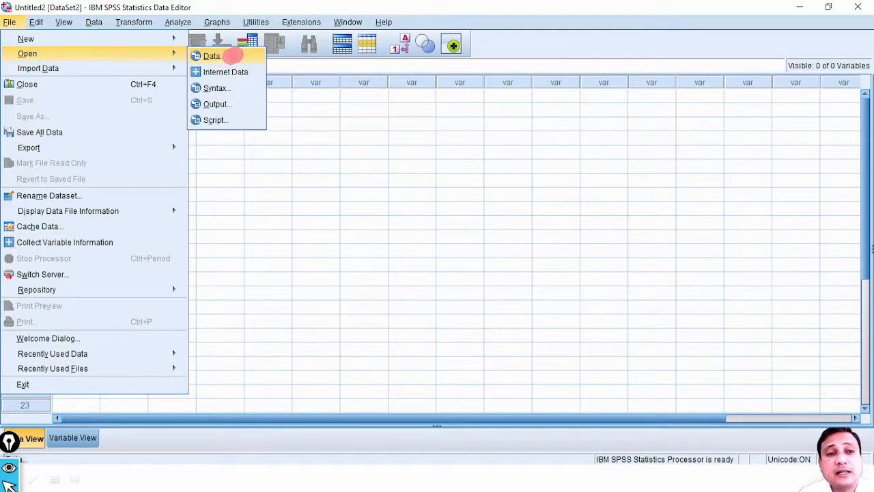
pyautogui.click(232, 56)
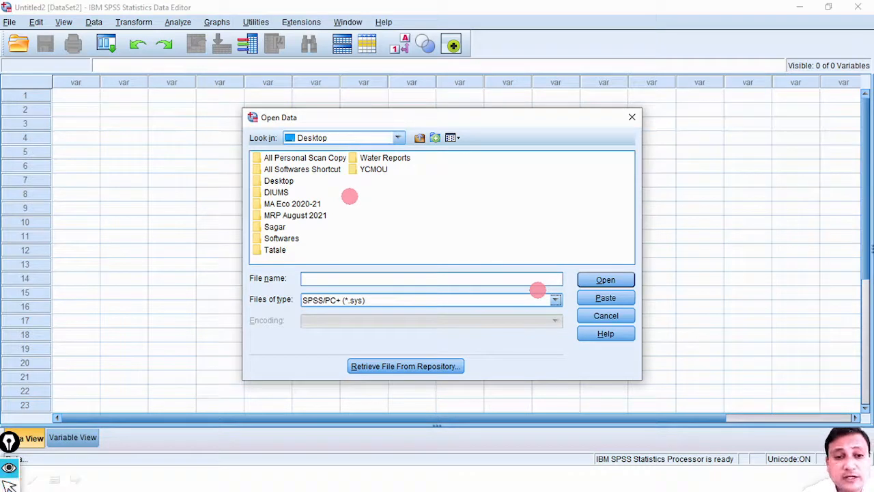
pyautogui.moveTo(307, 125)
pyautogui.mouseDown()
pyautogui.moveTo(293, 152)
pyautogui.moveTo(287, 123)
pyautogui.mouseUp()
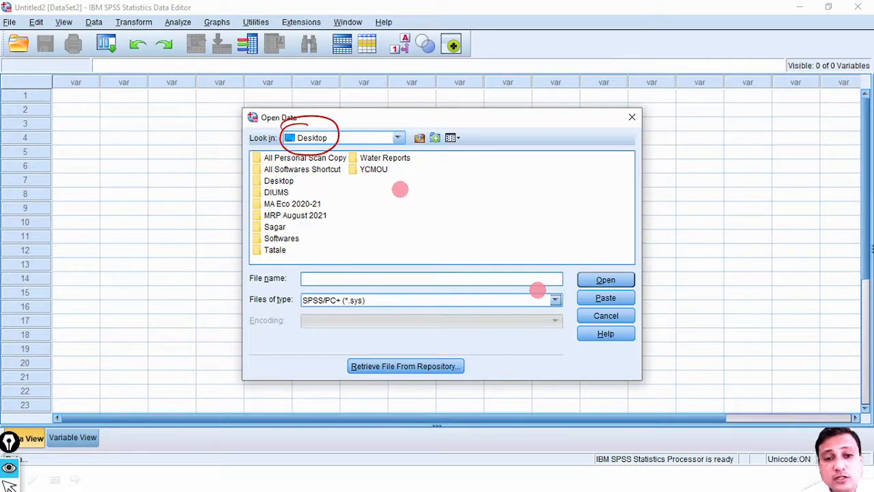
pyautogui.moveTo(395, 181); pyautogui.dragTo(413, 203)
pyautogui.click(409, 219)
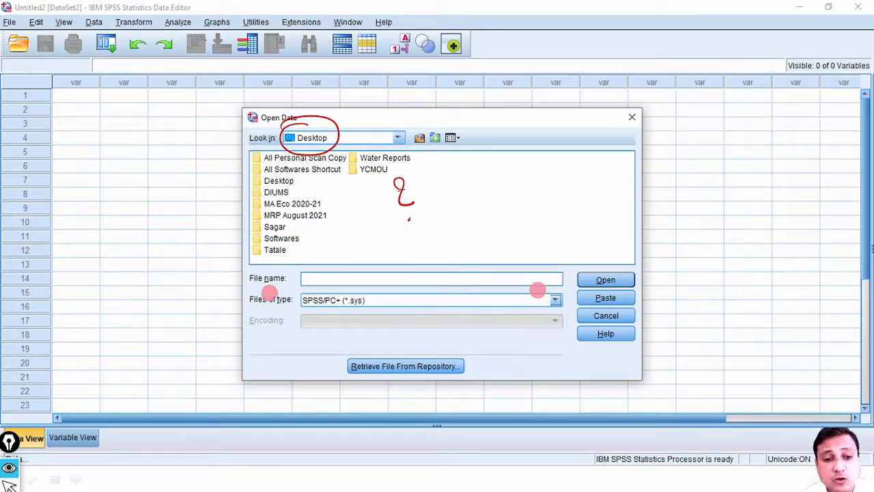
pyautogui.moveTo(272, 290)
pyautogui.mouseDown()
pyautogui.moveTo(235, 299)
pyautogui.moveTo(302, 302)
pyautogui.moveTo(258, 288)
pyautogui.mouseUp()
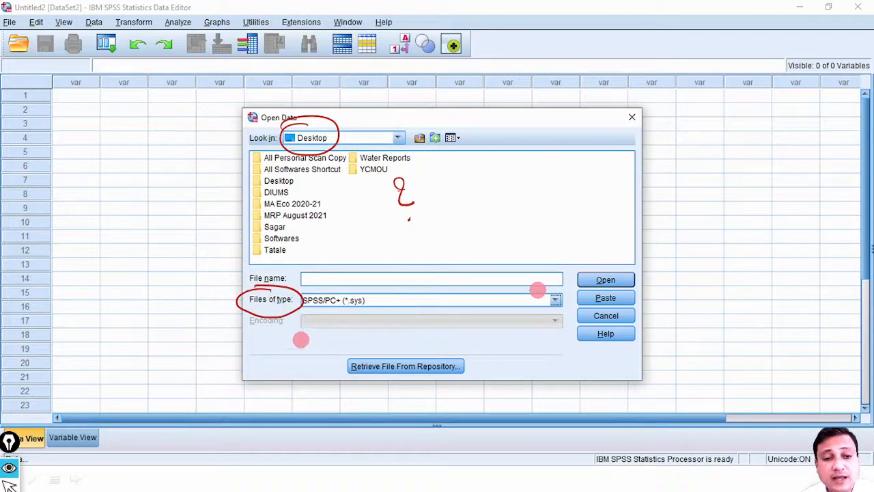
pyautogui.moveTo(304, 310); pyautogui.dragTo(350, 310)
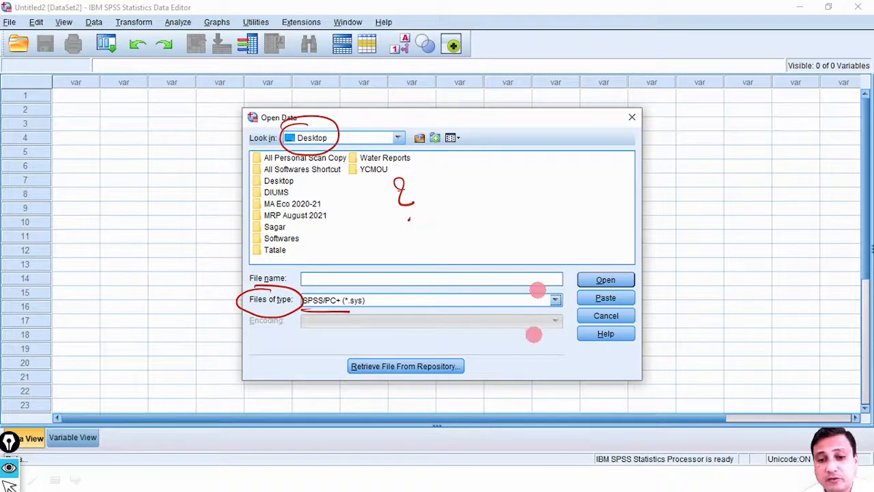
pyautogui.moveTo(556, 294)
pyautogui.mouseDown()
pyautogui.moveTo(577, 314)
pyautogui.moveTo(552, 289)
pyautogui.moveTo(579, 276)
pyautogui.mouseUp()
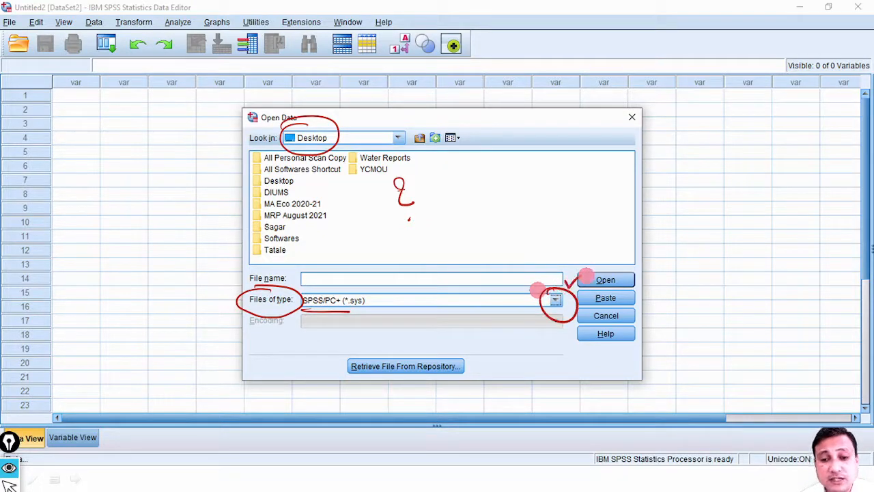
pyautogui.press('e')
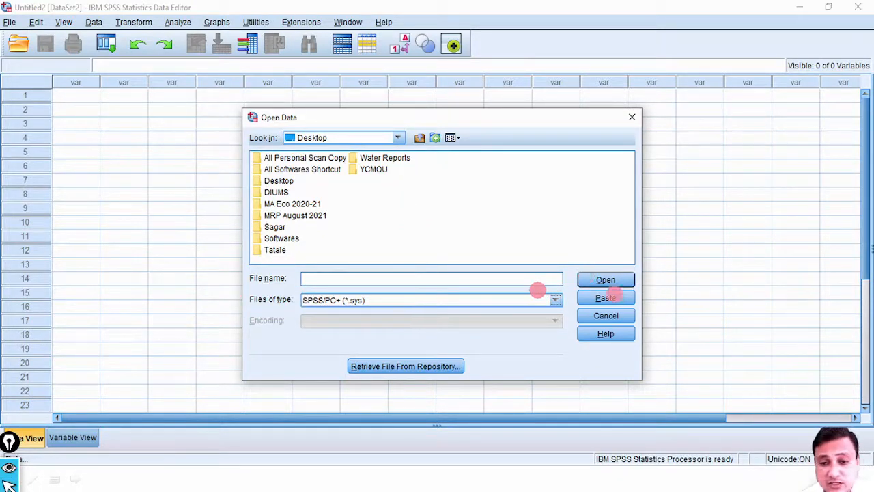
# - Import Sheet1 of the Excel workbook M1 Lect 13 Graphs.xlsx, reading variable names from the first row of data
pyautogui.click(554, 300)
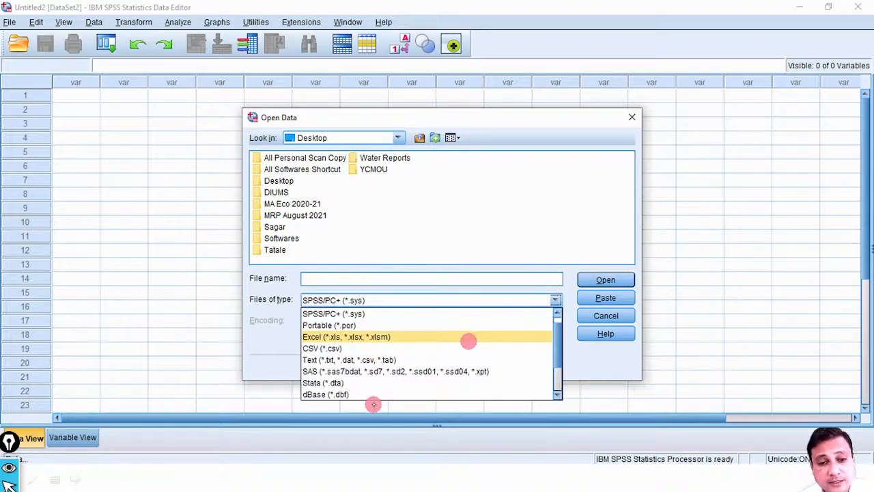
pyautogui.click(402, 337)
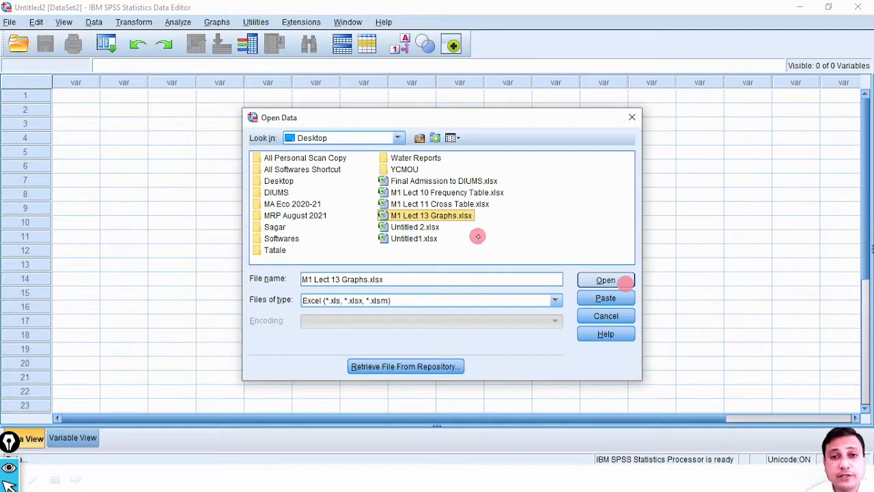
pyautogui.click(604, 279)
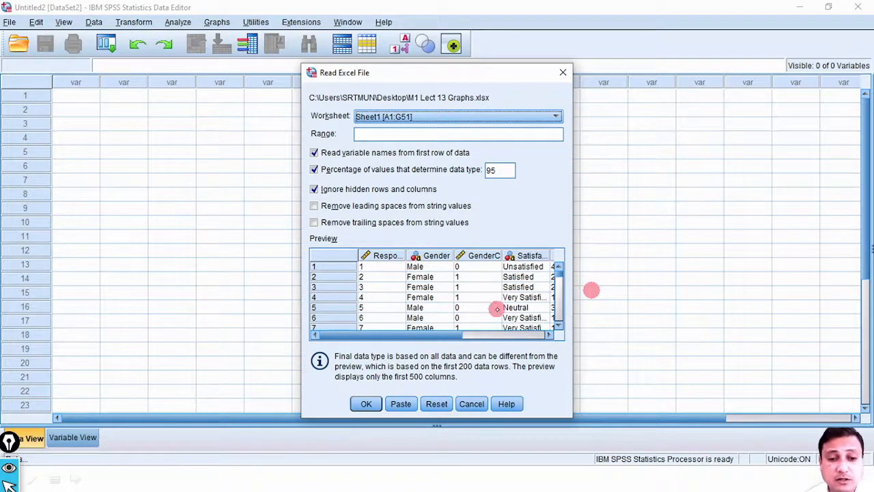
pyautogui.click(368, 404)
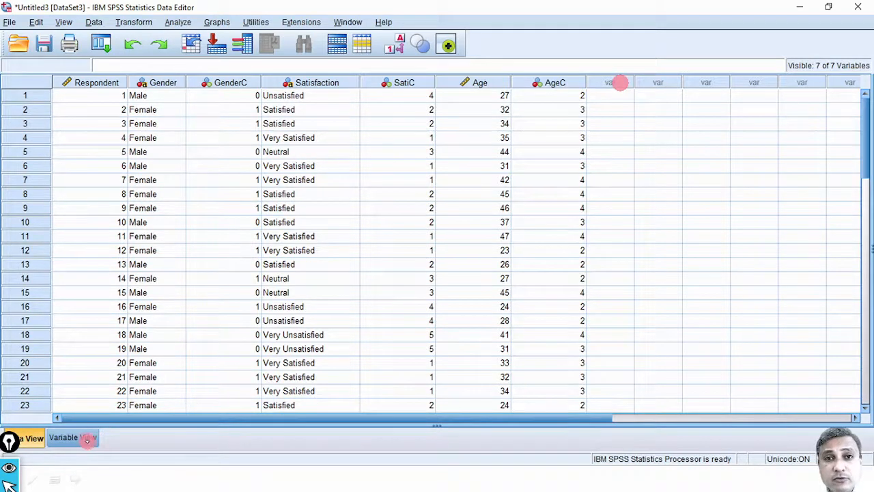
# - Review the type, label, values, missing and measure settings of the imported variables in Variable View
pyautogui.click(87, 439)
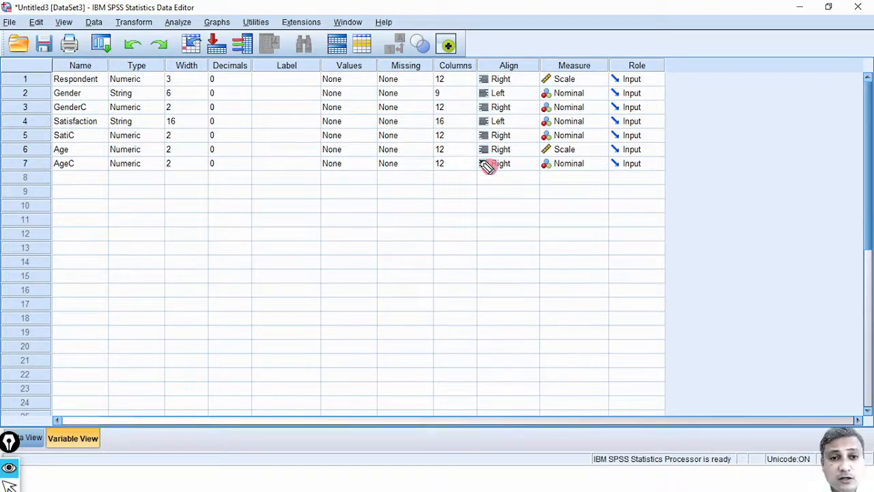
pyautogui.moveTo(298, 94); pyautogui.dragTo(300, 93)
pyautogui.moveTo(295, 106); pyautogui.dragTo(299, 107)
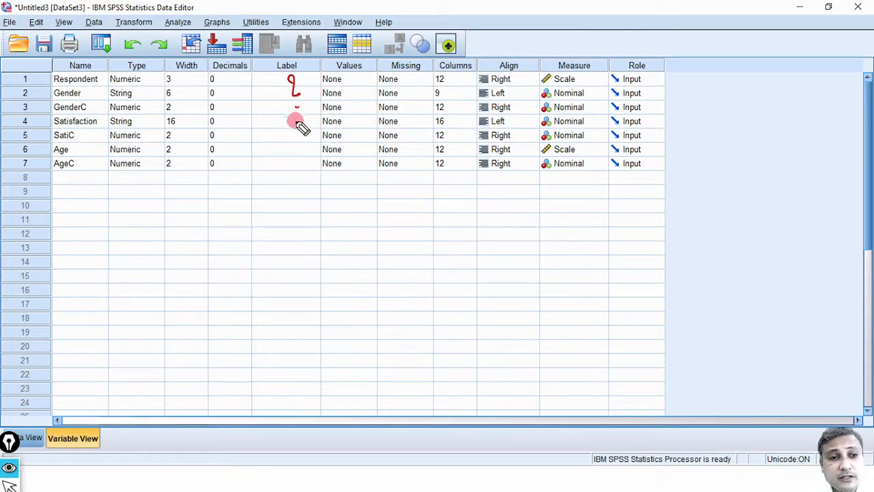
pyautogui.moveTo(96, 109); pyautogui.dragTo(106, 110)
pyautogui.moveTo(400, 109)
pyautogui.mouseDown()
pyautogui.moveTo(386, 107)
pyautogui.moveTo(388, 137)
pyautogui.moveTo(406, 133)
pyautogui.mouseUp()
pyautogui.moveTo(399, 178)
pyautogui.mouseDown()
pyautogui.moveTo(371, 170)
pyautogui.moveTo(400, 170)
pyautogui.mouseUp()
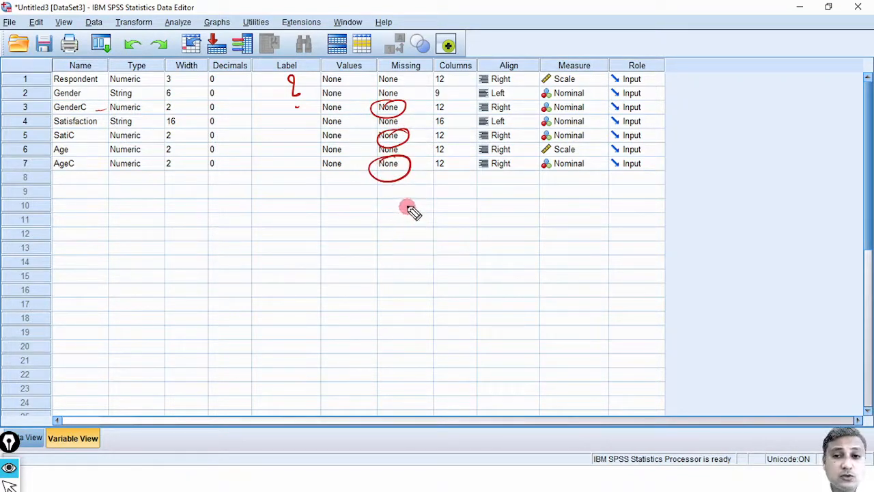
pyautogui.moveTo(533, 83)
pyautogui.mouseDown()
pyautogui.moveTo(527, 127)
pyautogui.moveTo(547, 177)
pyautogui.mouseUp()
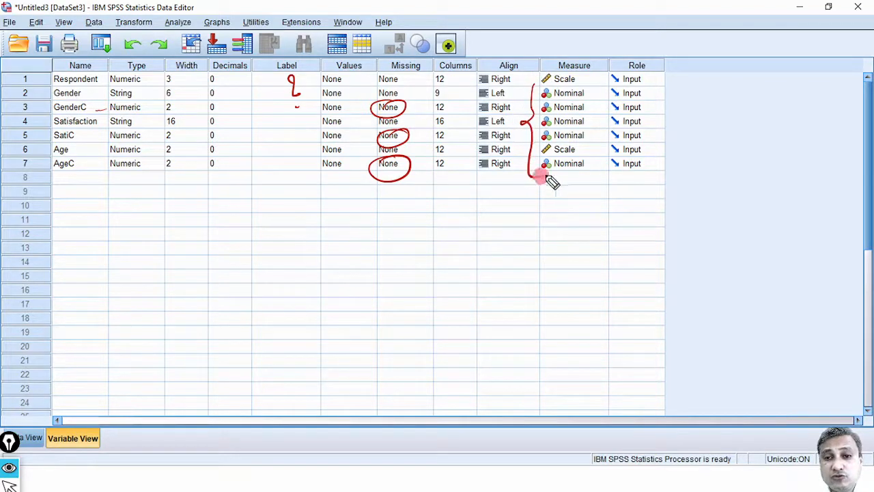
pyautogui.moveTo(95, 75)
pyautogui.mouseDown()
pyautogui.moveTo(104, 136)
pyautogui.moveTo(90, 167)
pyautogui.mouseUp()
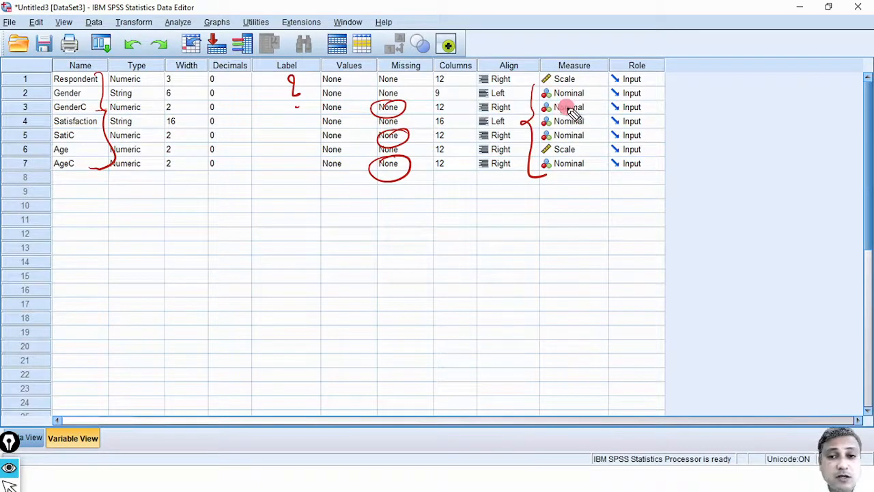
pyautogui.moveTo(589, 97); pyautogui.dragTo(605, 88)
pyautogui.moveTo(589, 117); pyautogui.dragTo(601, 111)
pyautogui.moveTo(599, 124); pyautogui.dragTo(603, 121)
pyautogui.moveTo(596, 153); pyautogui.dragTo(606, 150)
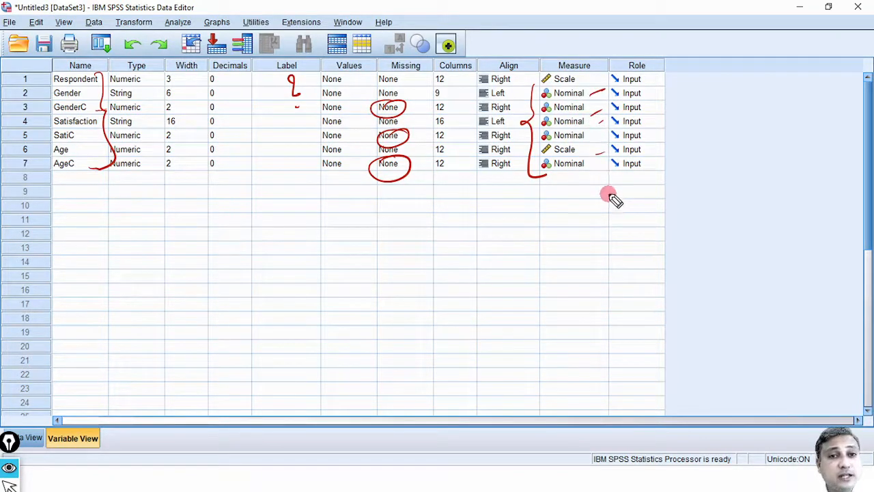
pyautogui.moveTo(151, 111)
pyautogui.mouseDown()
pyautogui.moveTo(164, 105)
pyautogui.moveTo(159, 84)
pyautogui.moveTo(164, 118)
pyautogui.mouseUp()
pyautogui.moveTo(162, 136); pyautogui.dragTo(168, 135)
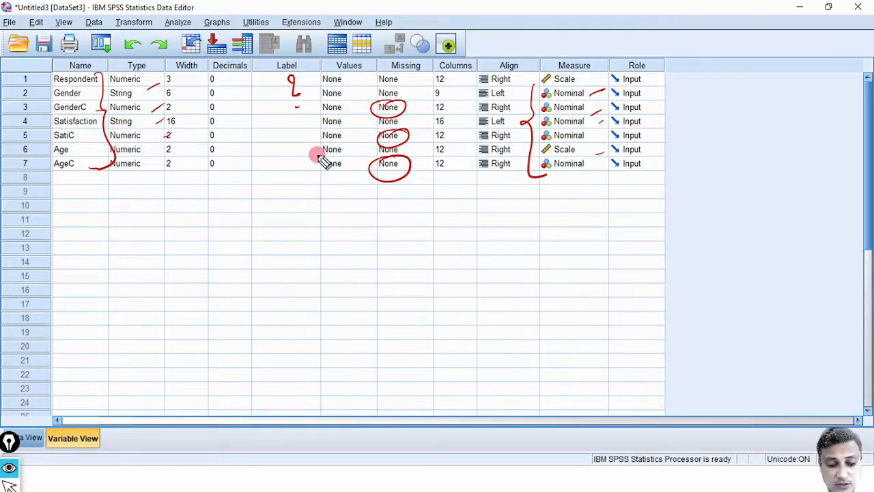
pyautogui.hotkey('ctrl', 'shift', '7')
pyautogui.hotkey('ctrl', 'shift', '2')
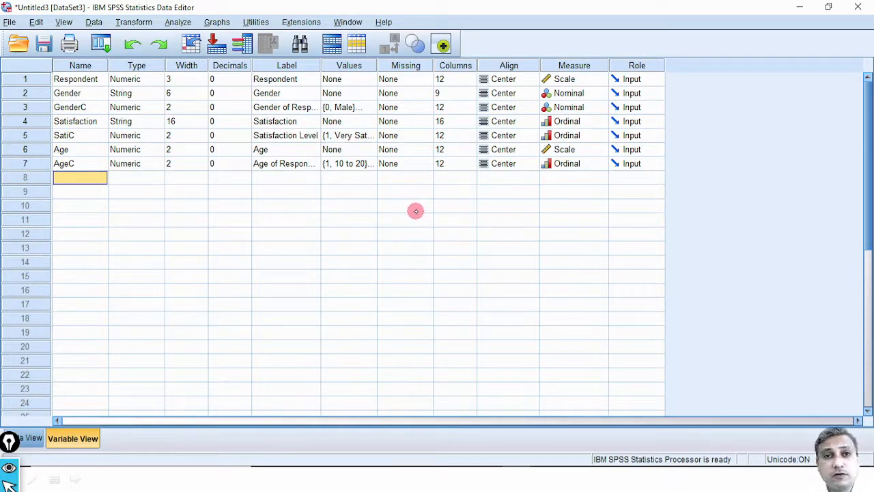
# - Return to the data in Data View and open Chart Builder to define a chart with the current variable properties
pyautogui.click(32, 438)
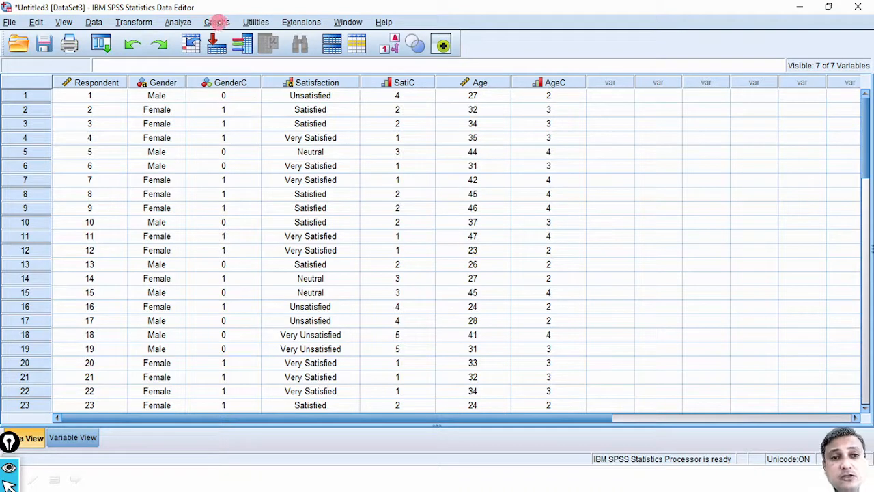
pyautogui.click(217, 22)
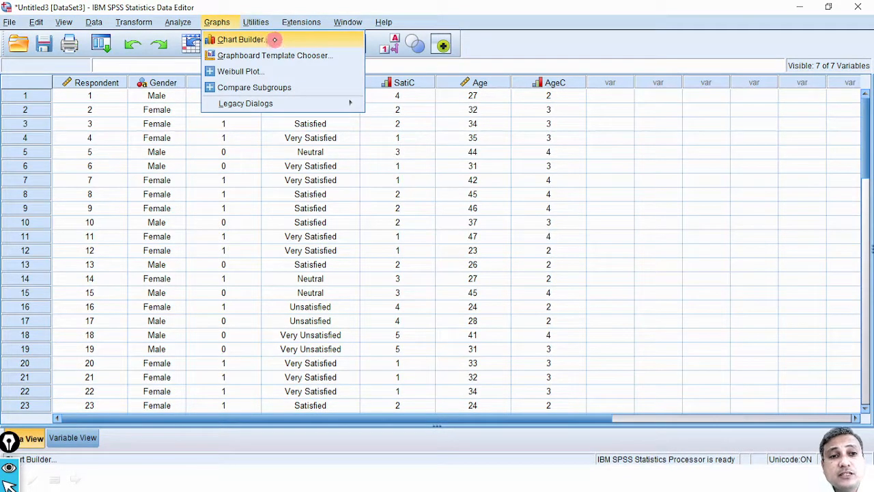
pyautogui.click(270, 40)
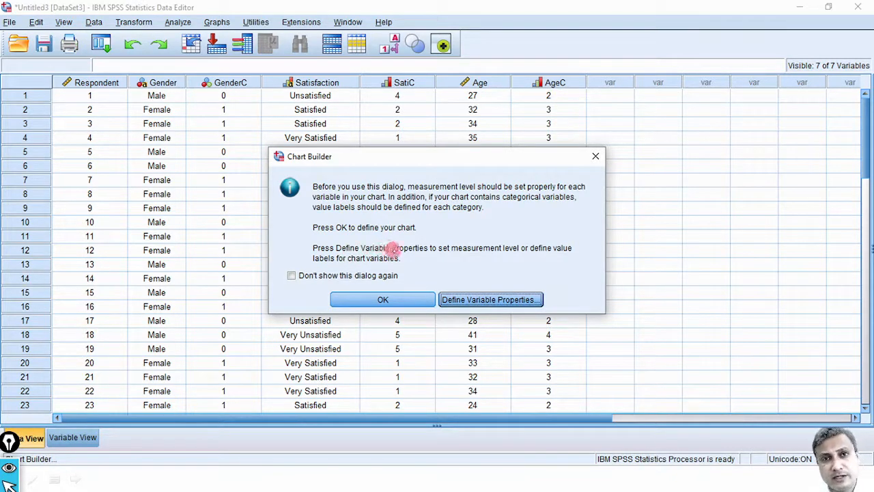
pyautogui.click(396, 300)
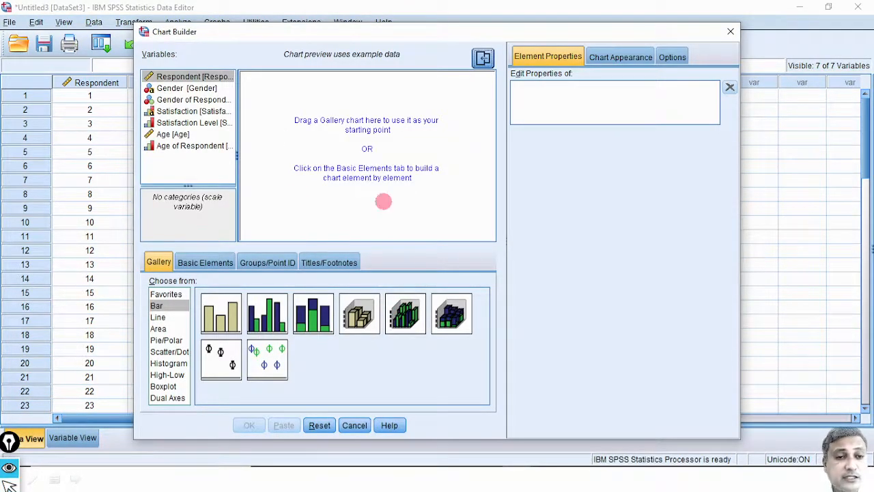
pyautogui.moveTo(144, 30)
pyautogui.mouseDown()
pyautogui.moveTo(215, 33)
pyautogui.moveTo(153, 19)
pyautogui.mouseUp()
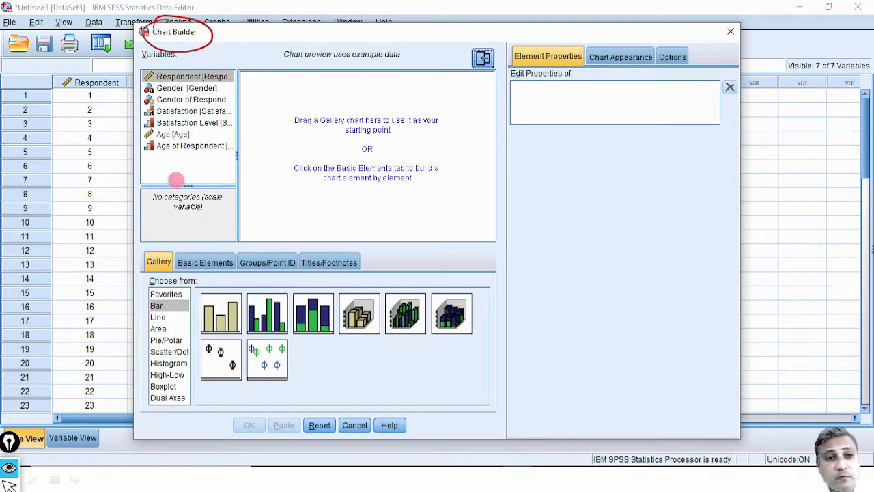
pyautogui.moveTo(154, 62)
pyautogui.mouseDown()
pyautogui.moveTo(135, 167)
pyautogui.moveTo(236, 128)
pyautogui.moveTo(143, 61)
pyautogui.mouseUp()
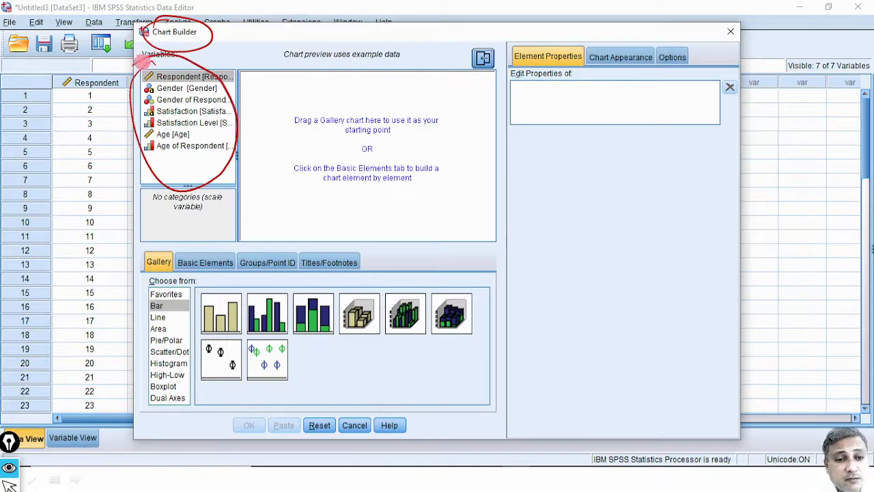
pyautogui.moveTo(154, 281)
pyautogui.mouseDown()
pyautogui.moveTo(144, 389)
pyautogui.moveTo(209, 335)
pyautogui.moveTo(160, 285)
pyautogui.mouseUp()
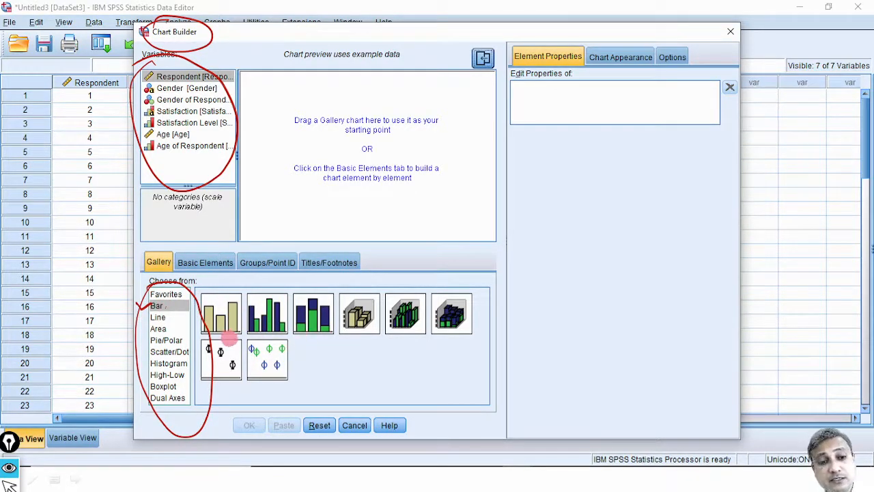
pyautogui.moveTo(312, 361); pyautogui.dragTo(323, 355)
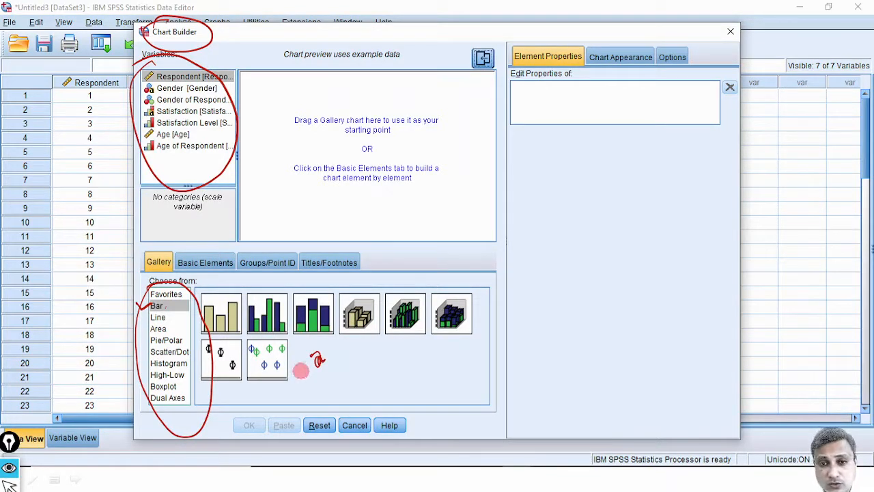
pyautogui.press('e')
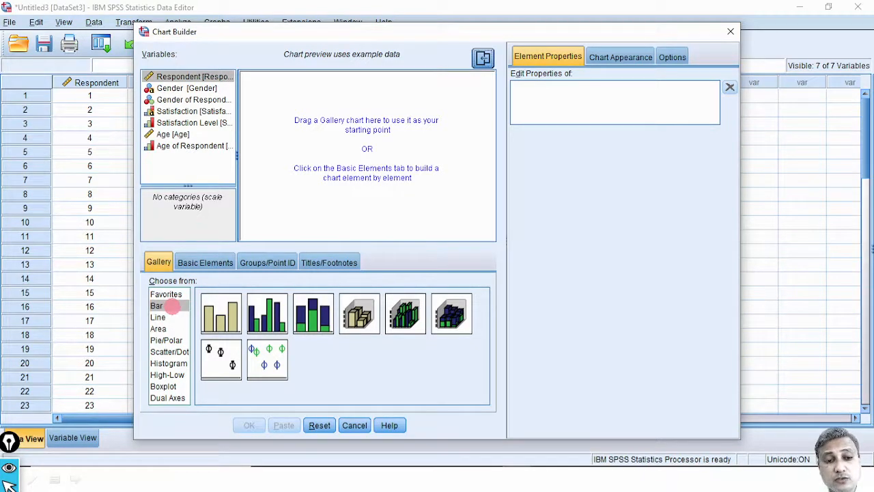
# - Place the Simple Bar chart from the Bar gallery on the Chart Builder canvas as the starting point
pyautogui.press('Right')
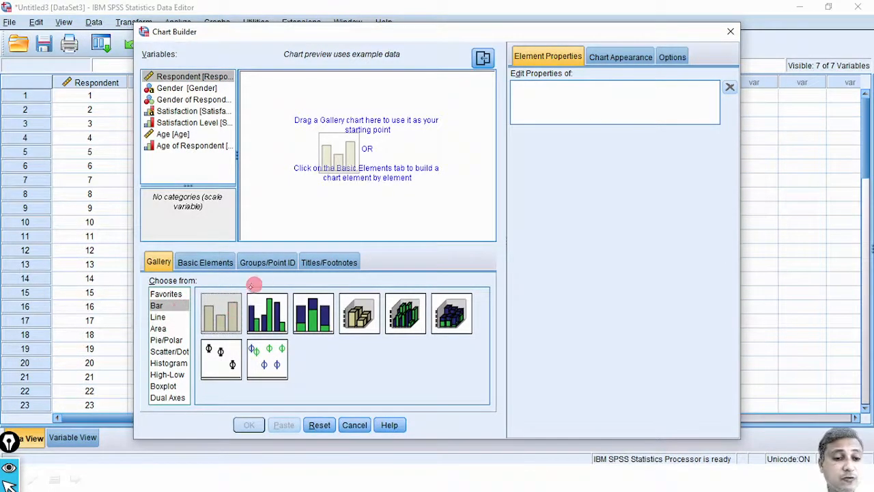
pyautogui.doubleClick(226, 311)
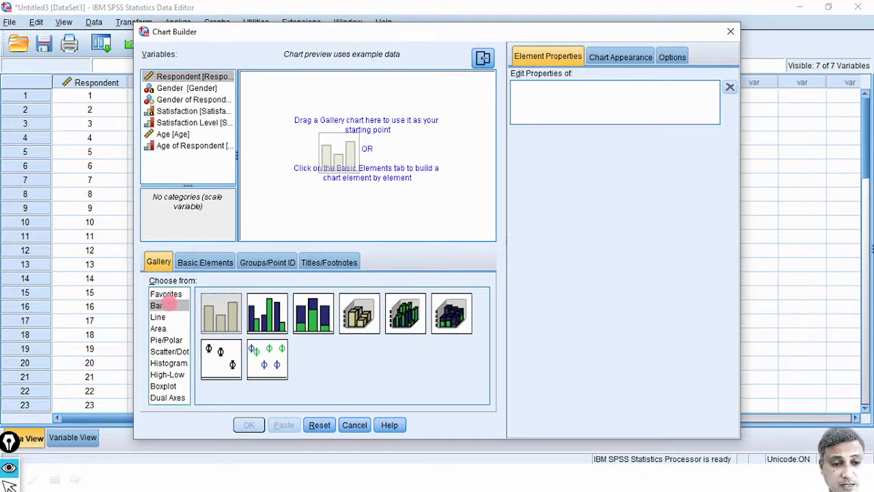
pyautogui.moveTo(170, 305)
pyautogui.mouseDown()
pyautogui.moveTo(184, 299)
pyautogui.moveTo(245, 327)
pyautogui.moveTo(247, 304)
pyautogui.mouseUp()
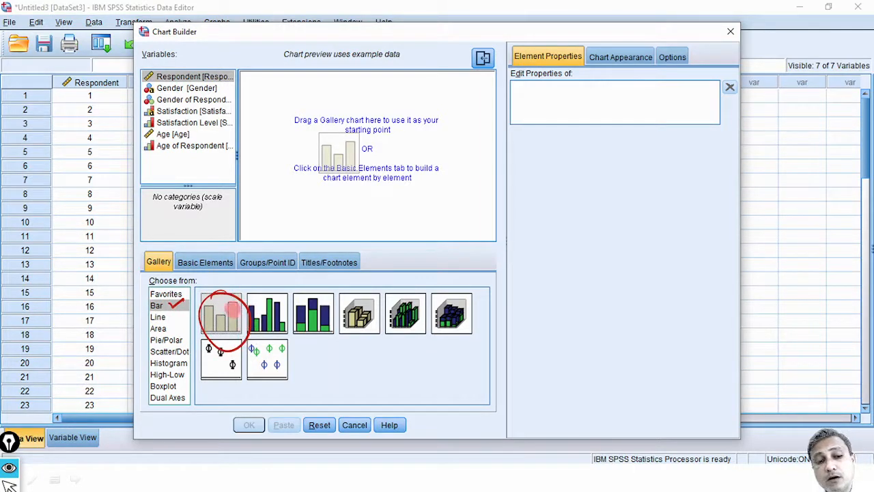
pyautogui.moveTo(221, 308)
pyautogui.mouseDown()
pyautogui.moveTo(292, 204)
pyautogui.moveTo(303, 217)
pyautogui.mouseUp()
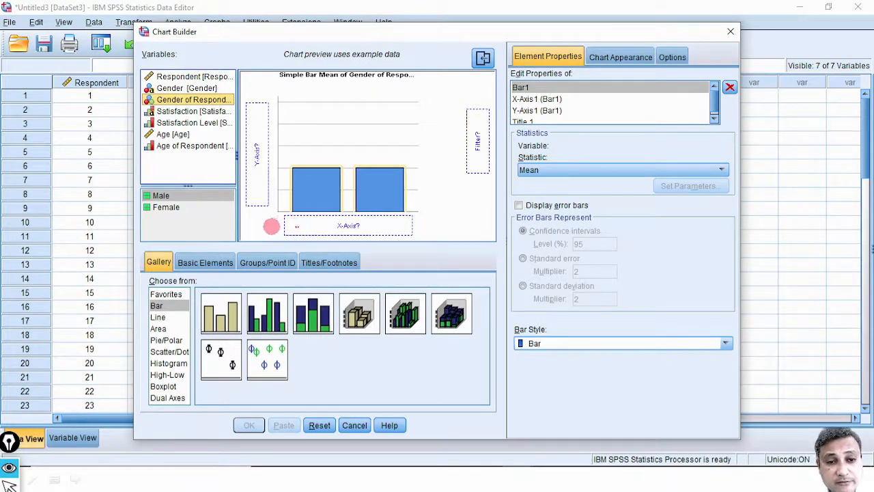
pyautogui.moveTo(265, 226); pyautogui.dragTo(282, 233)
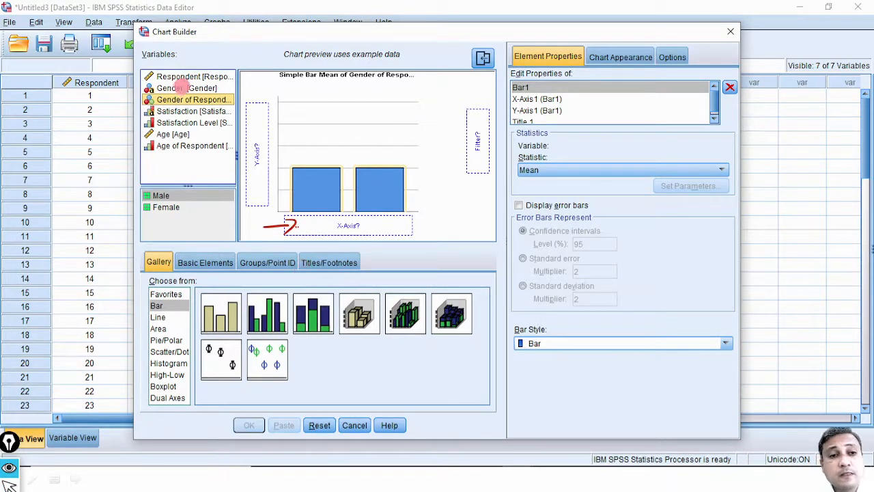
pyautogui.moveTo(175, 92)
pyautogui.mouseDown()
pyautogui.moveTo(144, 101)
pyautogui.moveTo(201, 108)
pyautogui.moveTo(225, 92)
pyautogui.moveTo(176, 84)
pyautogui.mouseUp()
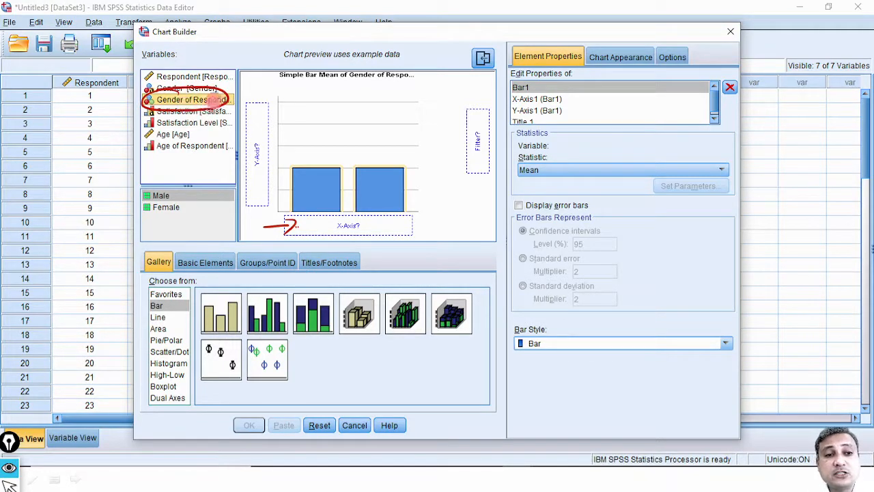
pyautogui.moveTo(212, 110)
pyautogui.mouseDown()
pyautogui.moveTo(292, 217)
pyautogui.moveTo(317, 226)
pyautogui.moveTo(301, 233)
pyautogui.mouseUp()
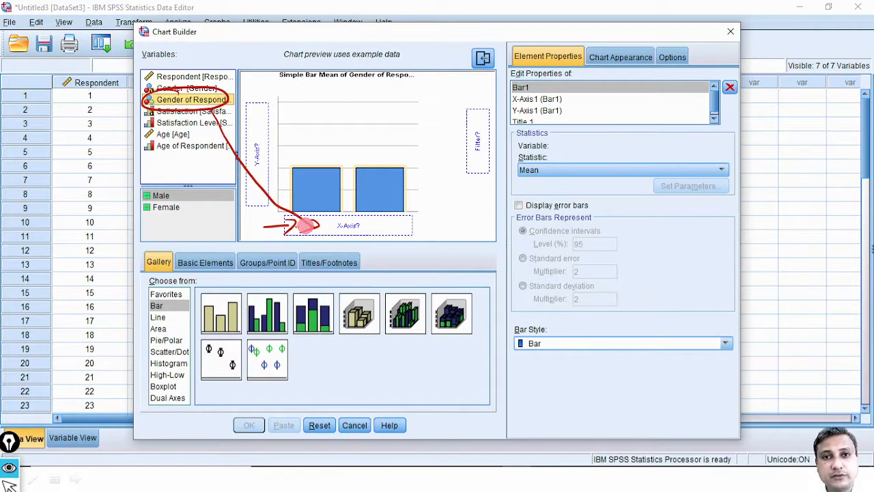
pyautogui.hotkey('ctrl', 'shift', '7')
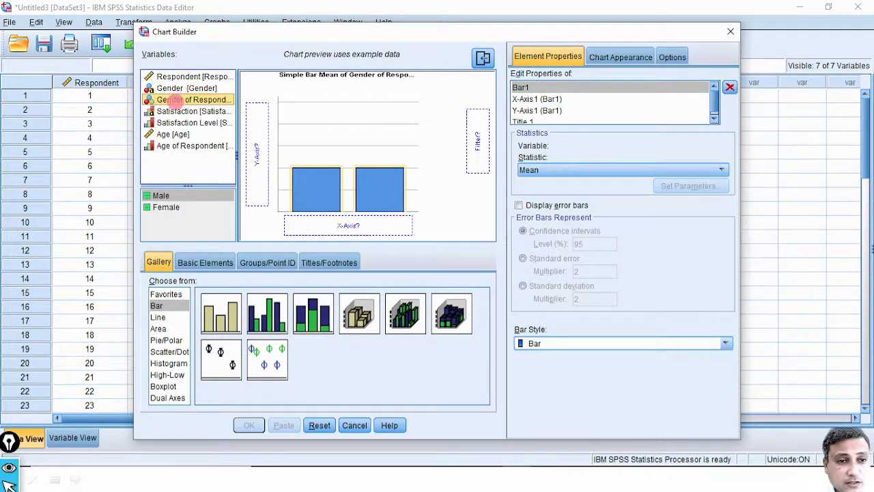
# - Assign Gender of Respondent to the X-axis of the simple bar chart and generate the chart
pyautogui.moveTo(171, 99); pyautogui.dragTo(327, 227)
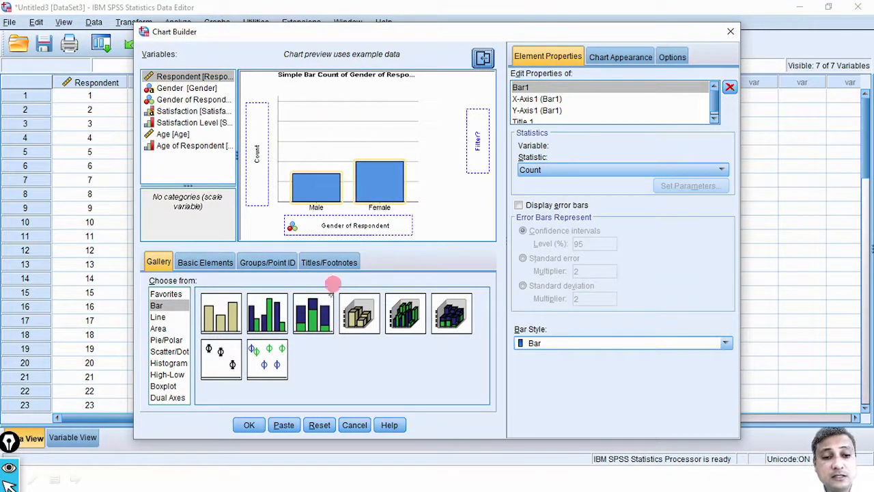
pyautogui.click(249, 425)
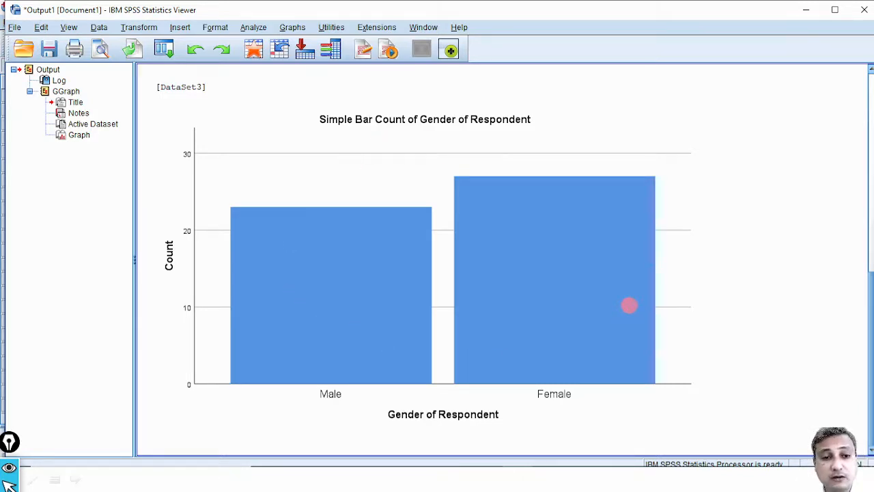
# - Open the generated simple bar chart for editing, show data labels on its bars, and close the Chart Editor
pyautogui.doubleClick(458, 269)
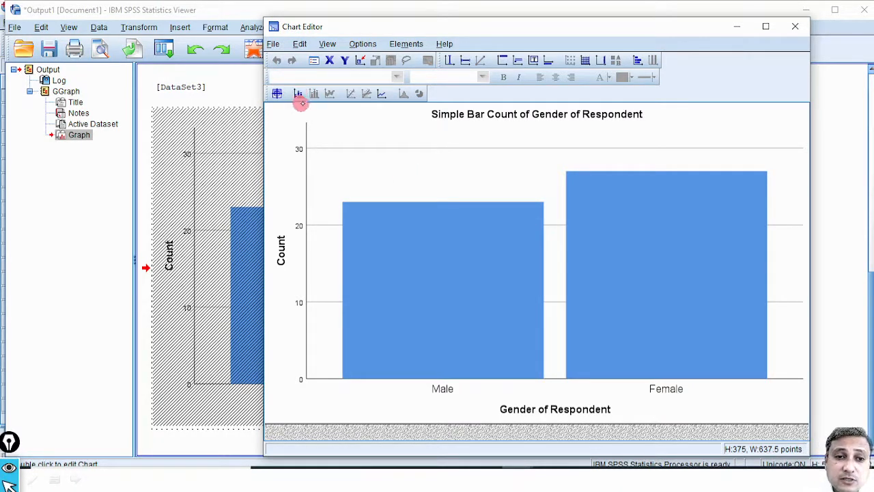
pyautogui.click(298, 95)
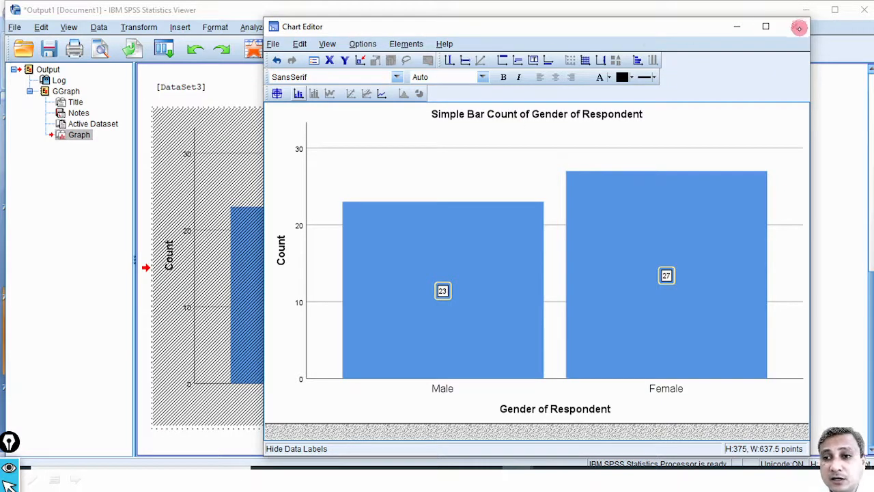
pyautogui.click(796, 29)
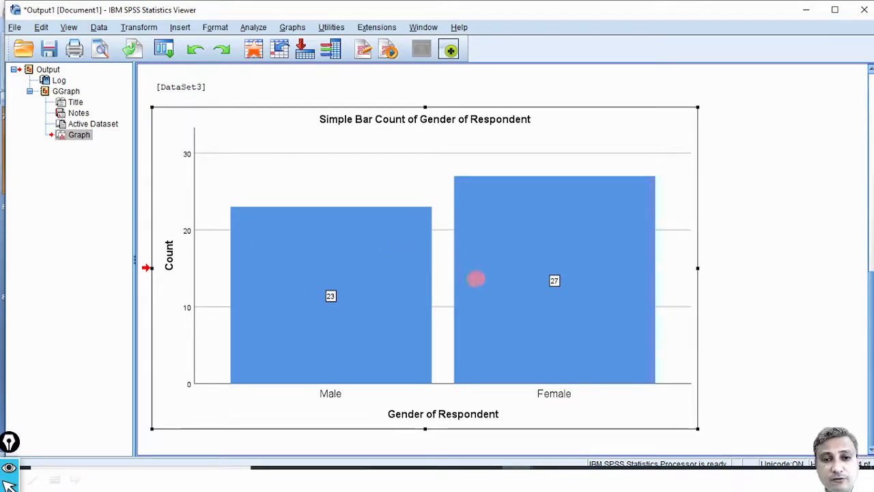
# - Return to the SPSS Data Editor, reopen Chart Builder and place the Stacked Bar chart from the Bar gallery on the canvas
pyautogui.click(468, 290)
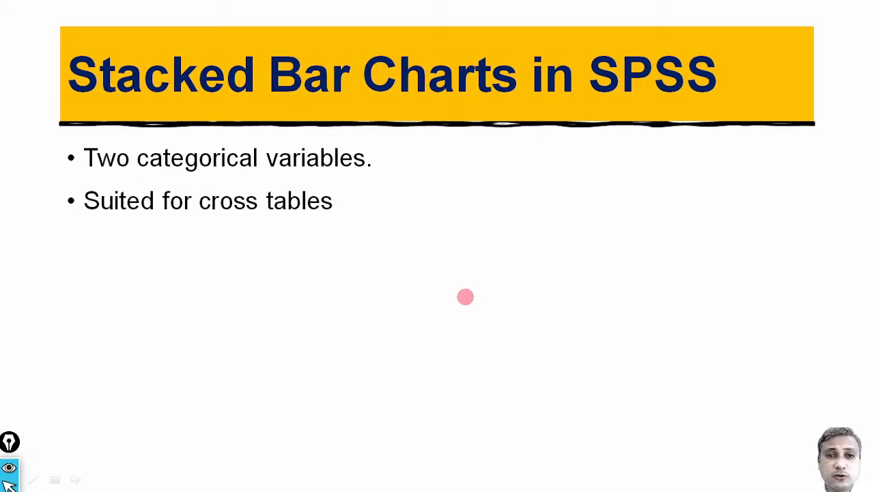
pyautogui.hotkey('alt', 'Tab')
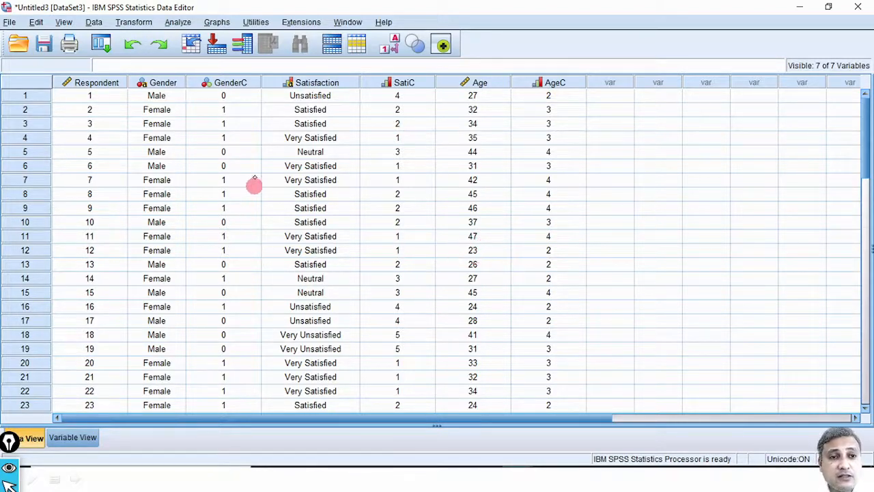
pyautogui.click(212, 25)
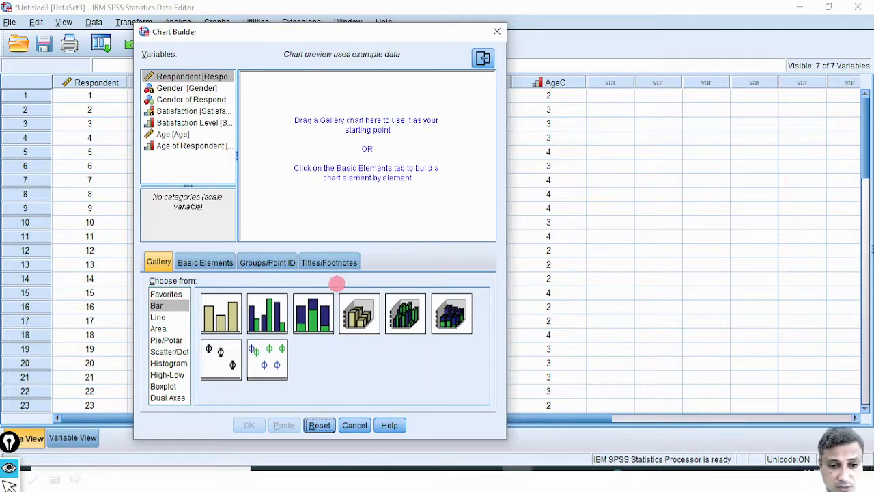
pyautogui.moveTo(316, 287)
pyautogui.mouseDown()
pyautogui.moveTo(331, 280)
pyautogui.moveTo(298, 306)
pyautogui.mouseUp()
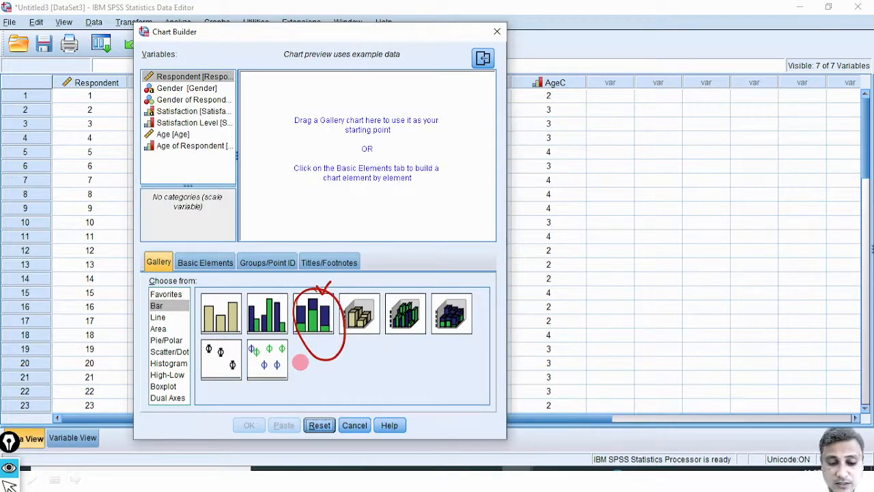
pyautogui.hotkey('ctrl', 'shift', '7')
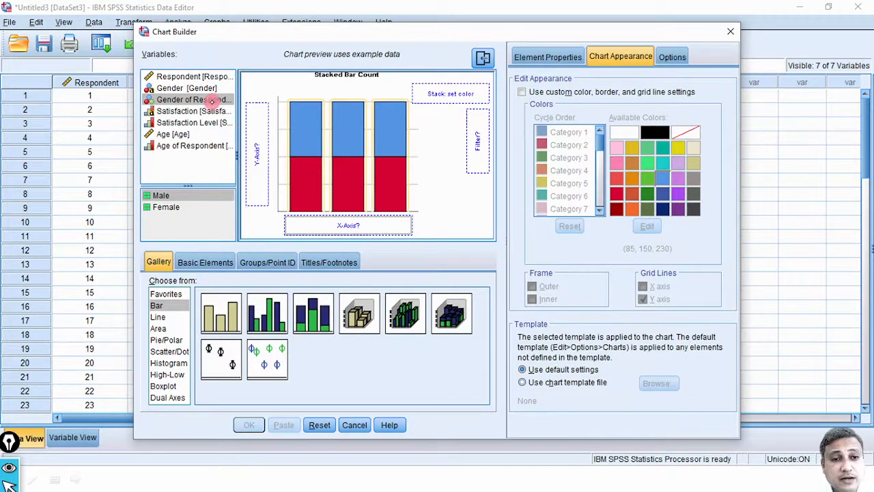
pyautogui.doubleClick(212, 103)
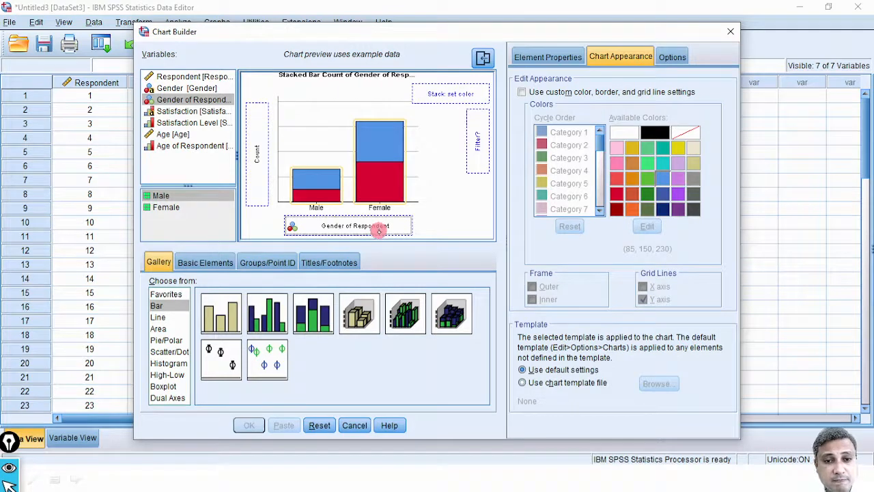
pyautogui.moveTo(195, 123); pyautogui.dragTo(450, 93)
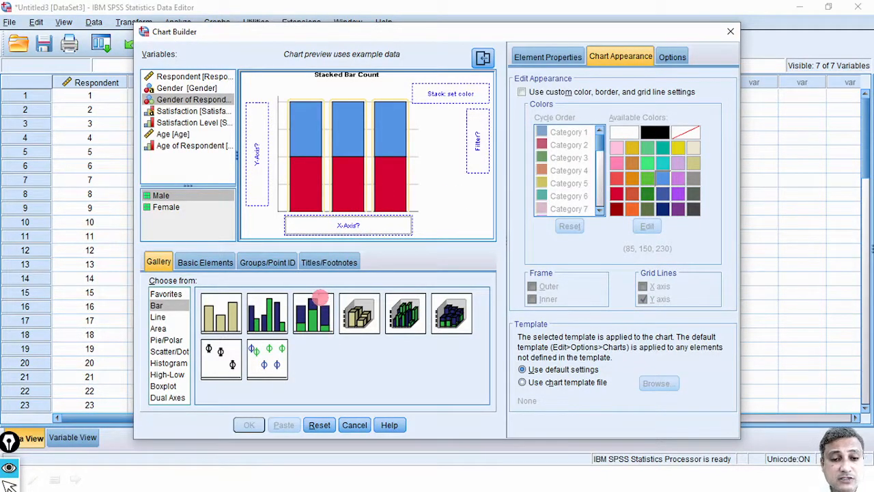
pyautogui.moveTo(319, 295)
pyautogui.mouseDown()
pyautogui.moveTo(332, 228)
pyautogui.moveTo(339, 238)
pyautogui.moveTo(382, 225)
pyautogui.moveTo(346, 215)
pyautogui.mouseUp()
pyautogui.moveTo(464, 80)
pyautogui.mouseDown()
pyautogui.moveTo(454, 77)
pyautogui.moveTo(476, 105)
pyautogui.moveTo(438, 78)
pyautogui.mouseUp()
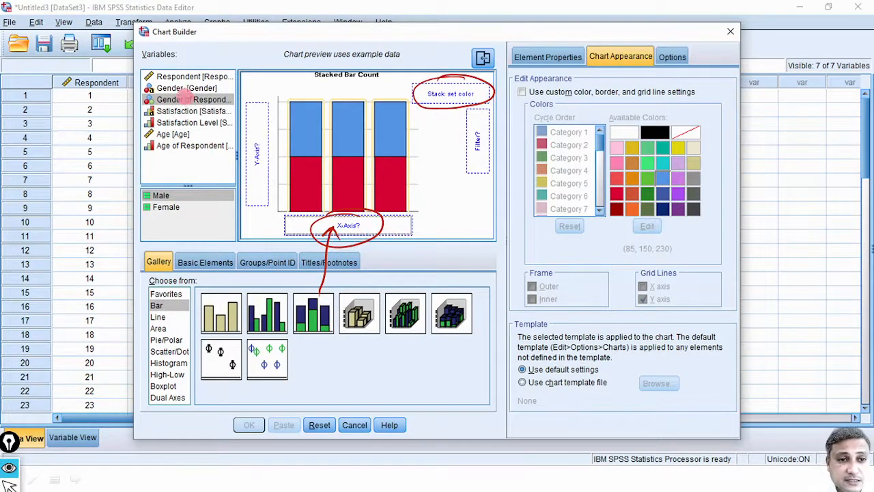
pyautogui.moveTo(192, 97)
pyautogui.mouseDown()
pyautogui.moveTo(145, 103)
pyautogui.moveTo(229, 105)
pyautogui.moveTo(147, 95)
pyautogui.moveTo(154, 99)
pyautogui.mouseUp()
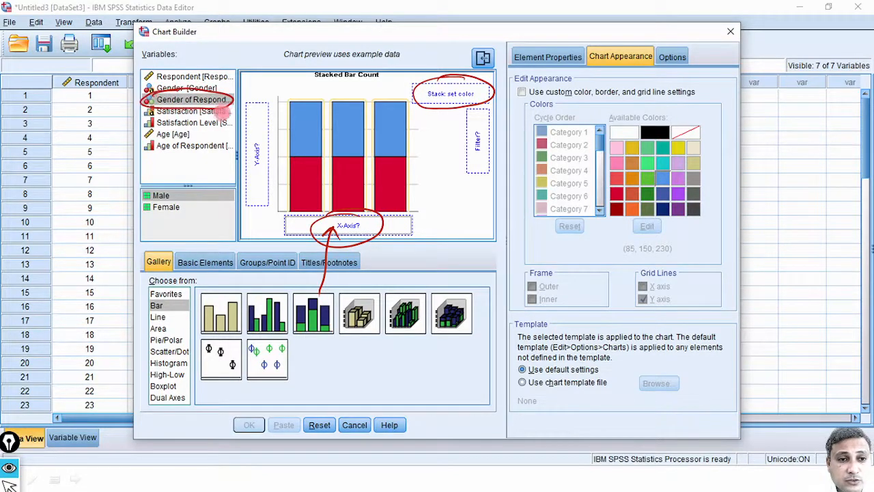
pyautogui.moveTo(221, 100)
pyautogui.mouseDown()
pyautogui.moveTo(300, 223)
pyautogui.moveTo(311, 209)
pyautogui.mouseUp()
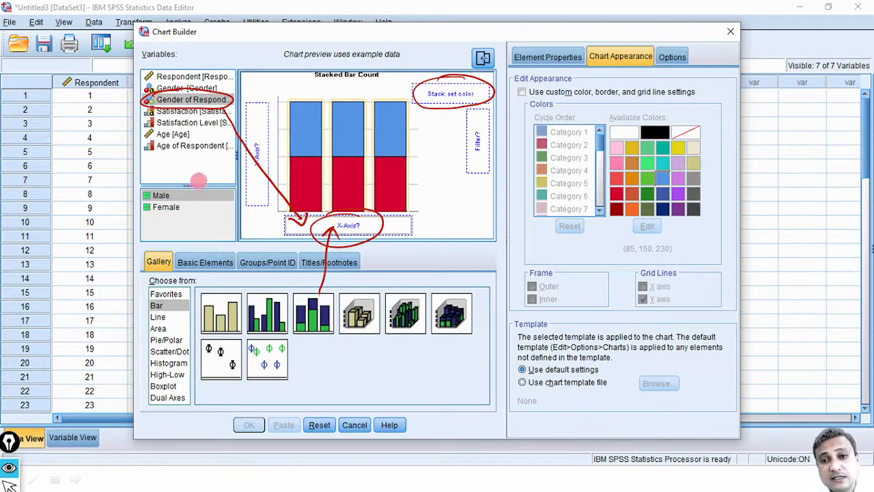
pyautogui.moveTo(177, 114)
pyautogui.mouseDown()
pyautogui.moveTo(159, 141)
pyautogui.moveTo(174, 116)
pyautogui.mouseUp()
pyautogui.moveTo(229, 125); pyautogui.dragTo(407, 88)
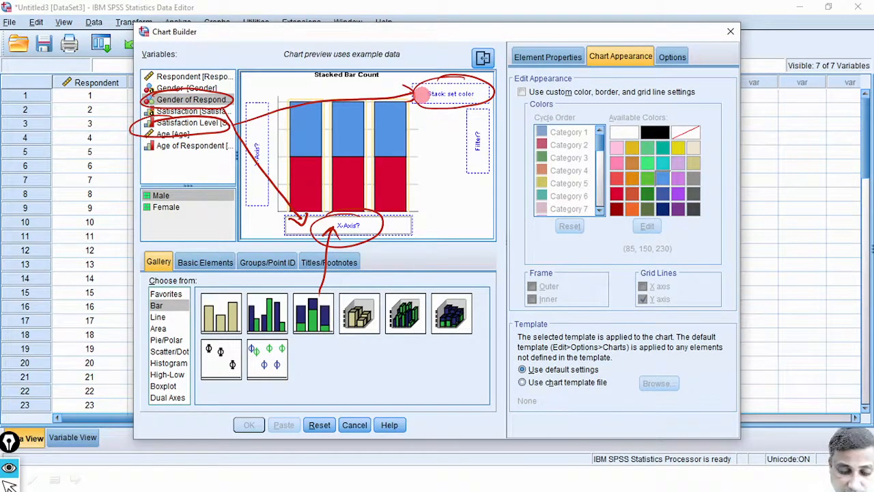
pyautogui.hotkey('ctrl', 'shift', '7')
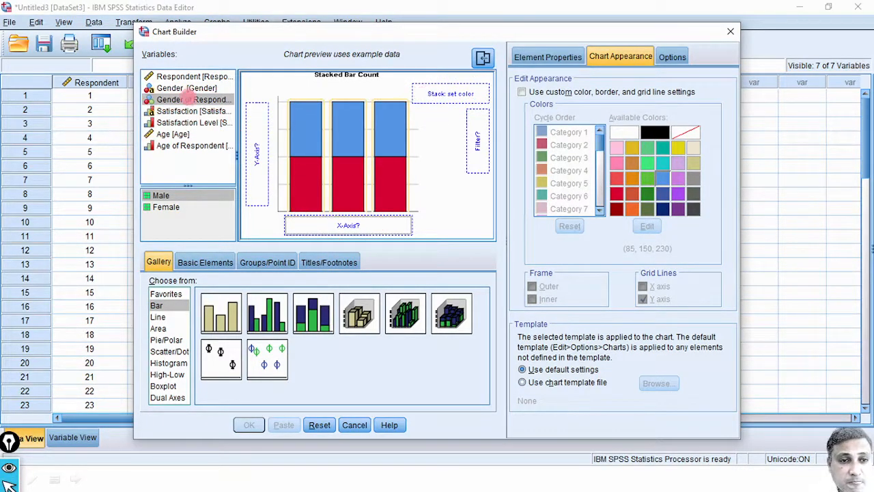
# - Generate the stacked bar chart with Gender of Respondent on the X-axis and Satisfaction Level as the stack colour
pyautogui.moveTo(189, 99); pyautogui.dragTo(333, 226)
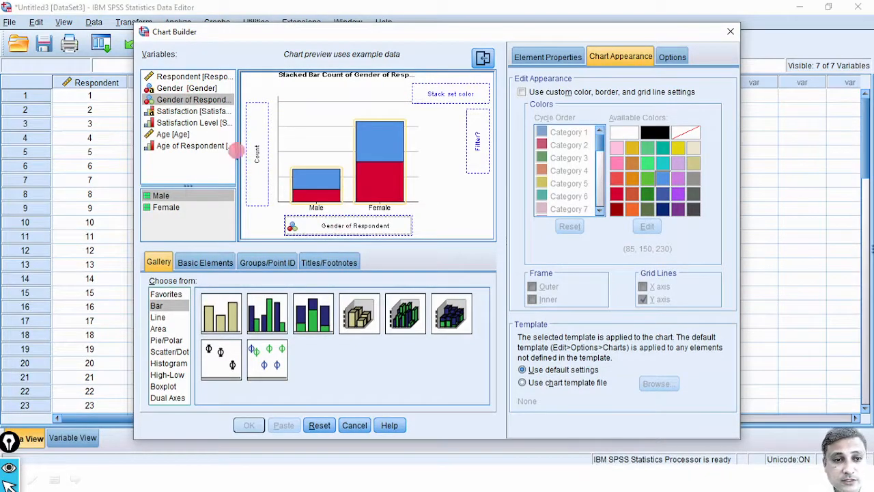
pyautogui.moveTo(189, 122); pyautogui.dragTo(444, 94)
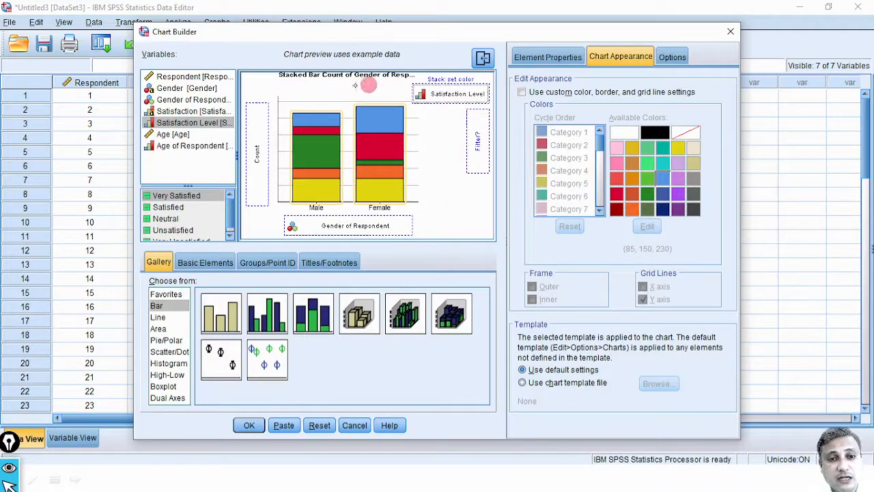
pyautogui.click(250, 425)
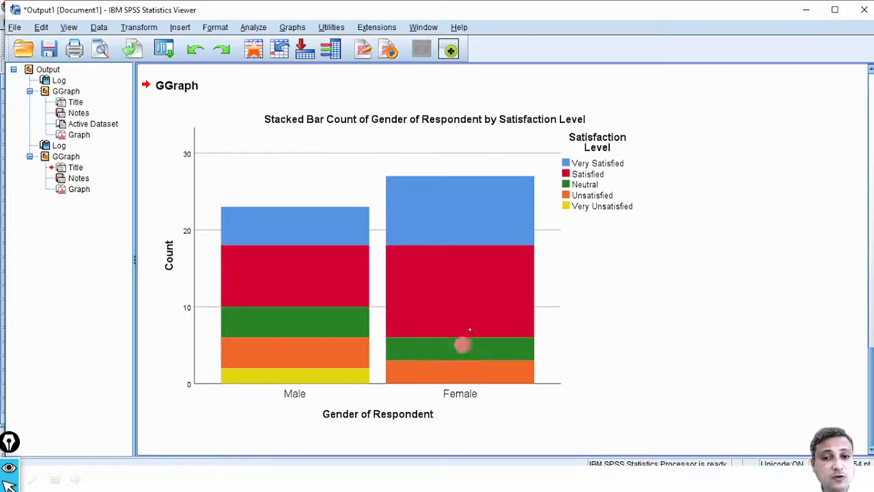
# - Open the stacked bar chart for editing, add data labels to its segments, and close the Chart Editor
pyautogui.doubleClick(443, 265)
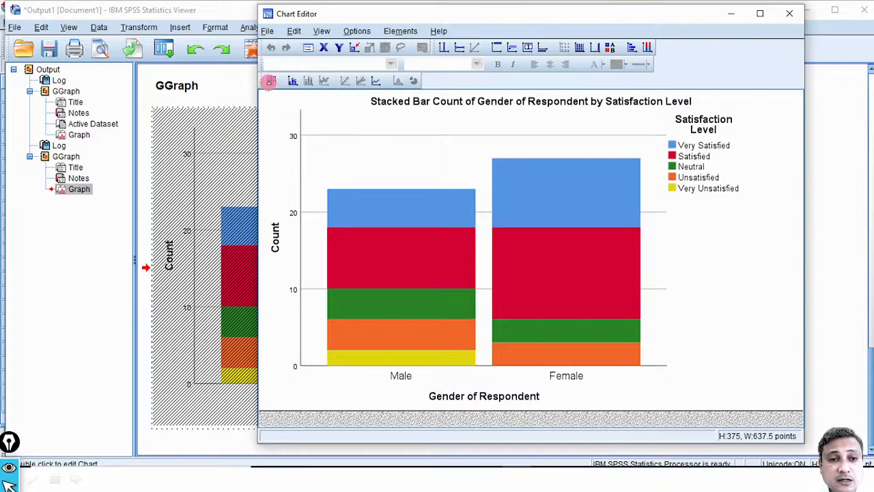
pyautogui.click(271, 82)
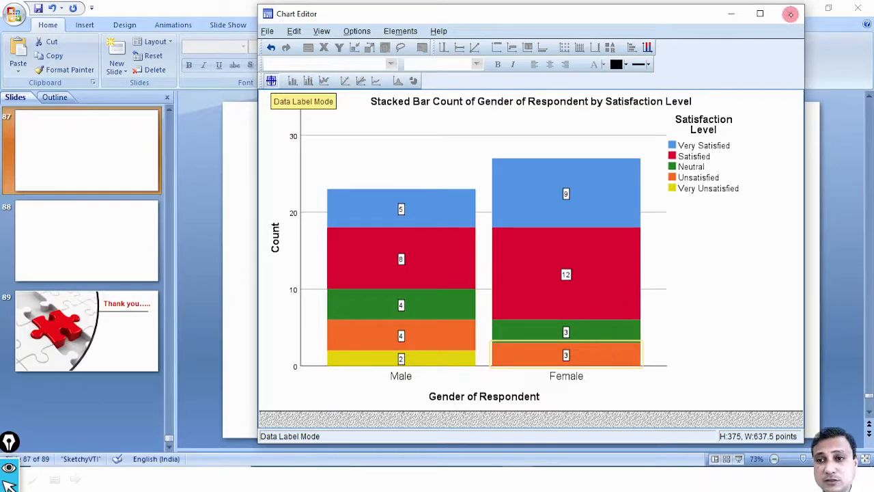
pyautogui.click(789, 14)
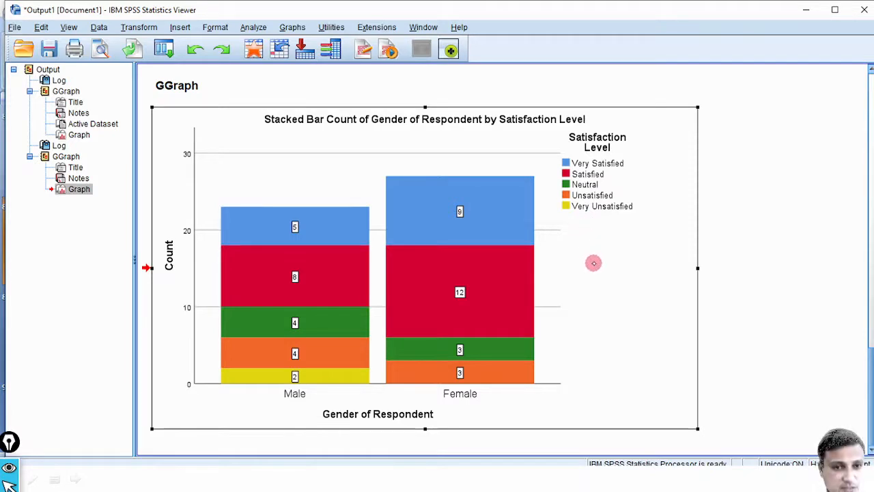
# - Return to the SPSS Data Editor, open Chart Builder and place the pie chart from the Pie/Polar gallery on the canvas
pyautogui.click(594, 264)
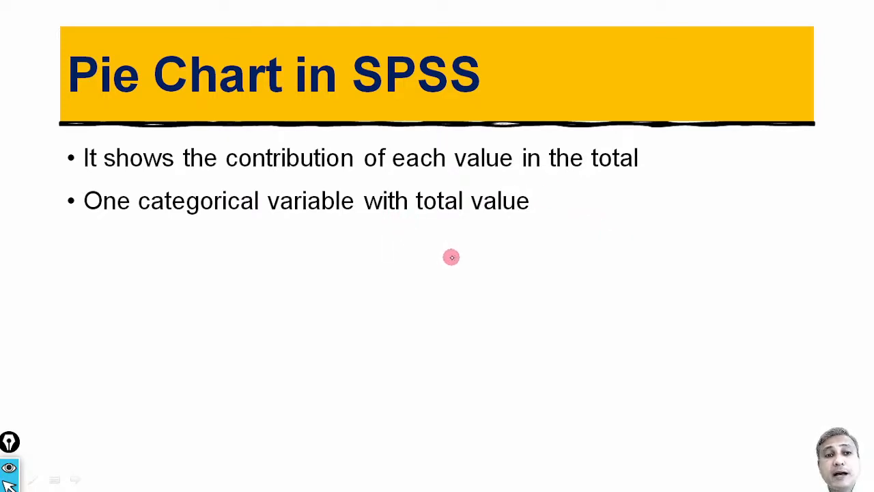
pyautogui.hotkey('alt', 'Tab')
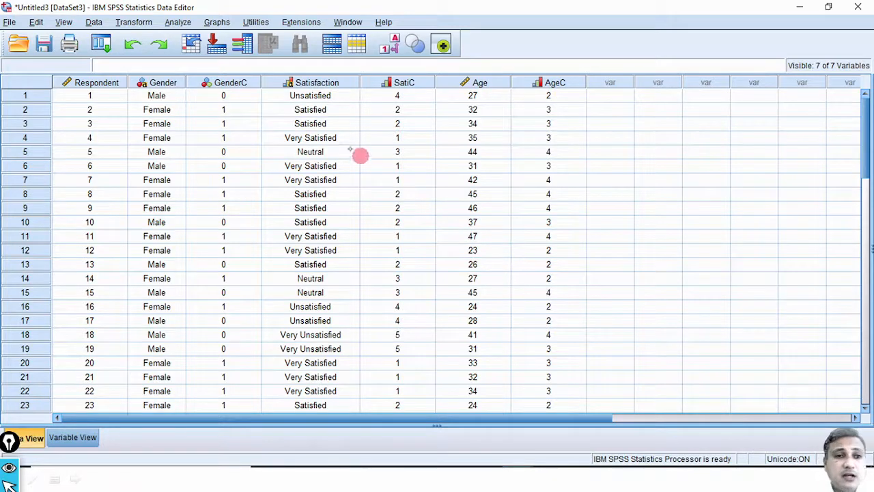
pyautogui.click(217, 23)
pyautogui.click(228, 34)
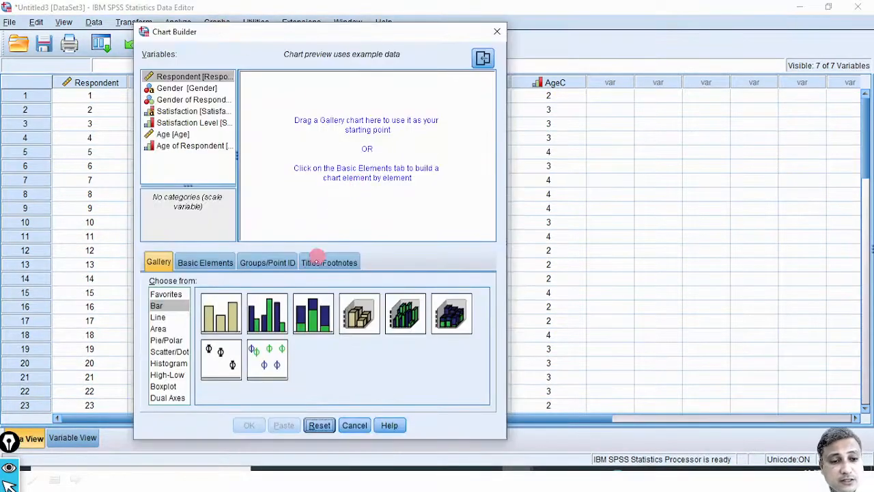
pyautogui.click(163, 340)
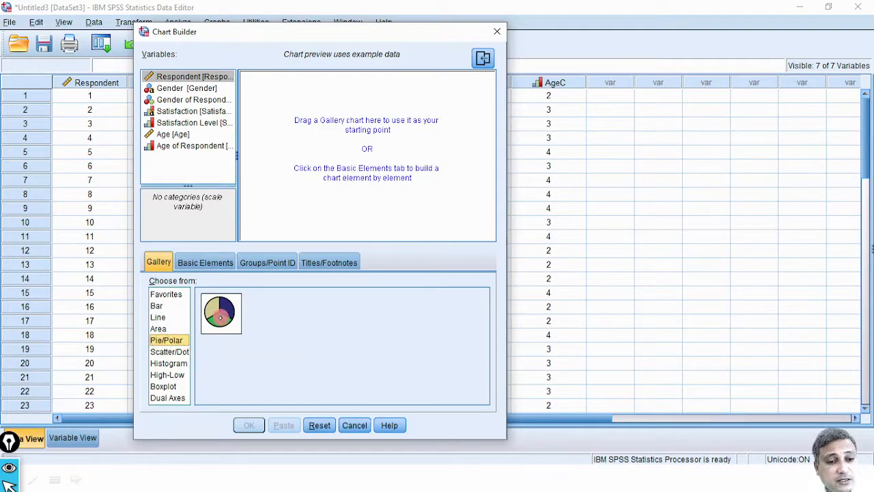
pyautogui.moveTo(221, 316); pyautogui.dragTo(322, 165)
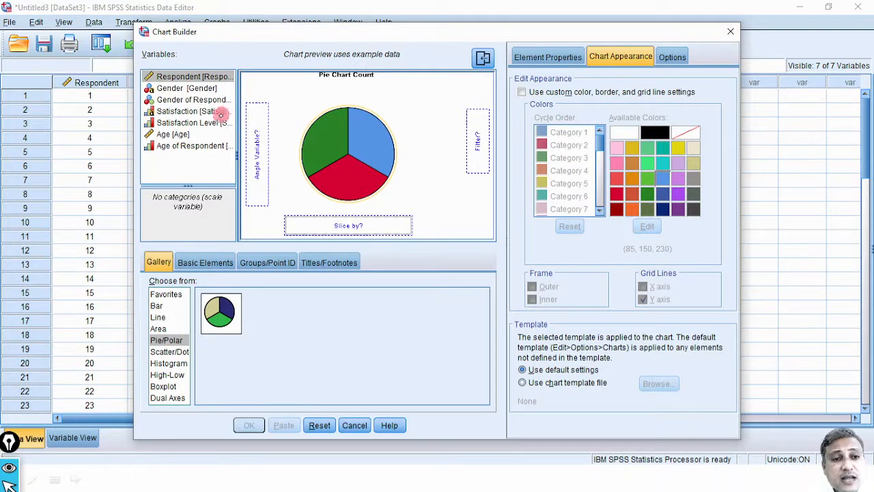
# - Generate one pie chart sliced by Gender of Respondent and another sliced by Satisfaction Level
pyautogui.moveTo(236, 123); pyautogui.dragTo(340, 228)
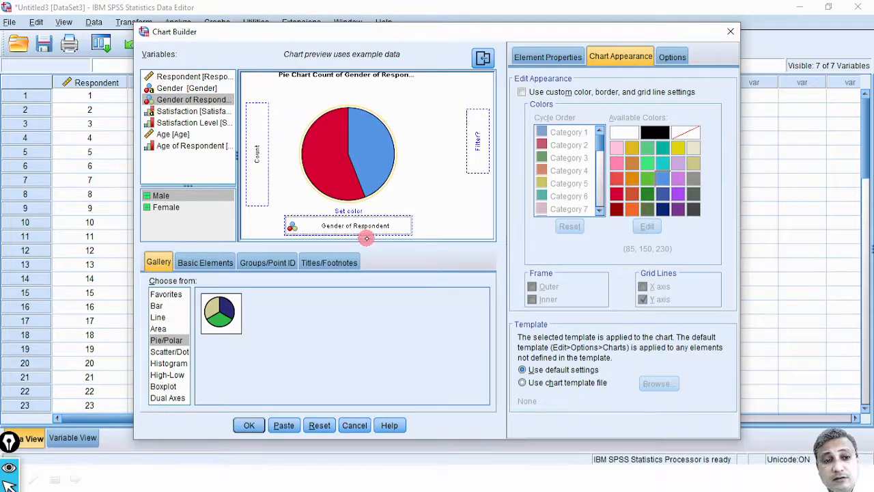
pyautogui.click(251, 425)
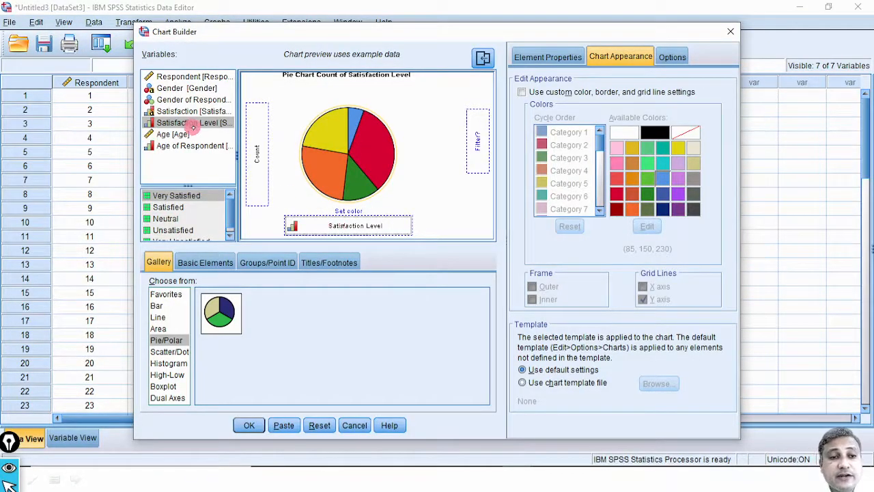
pyautogui.moveTo(193, 127); pyautogui.dragTo(354, 227)
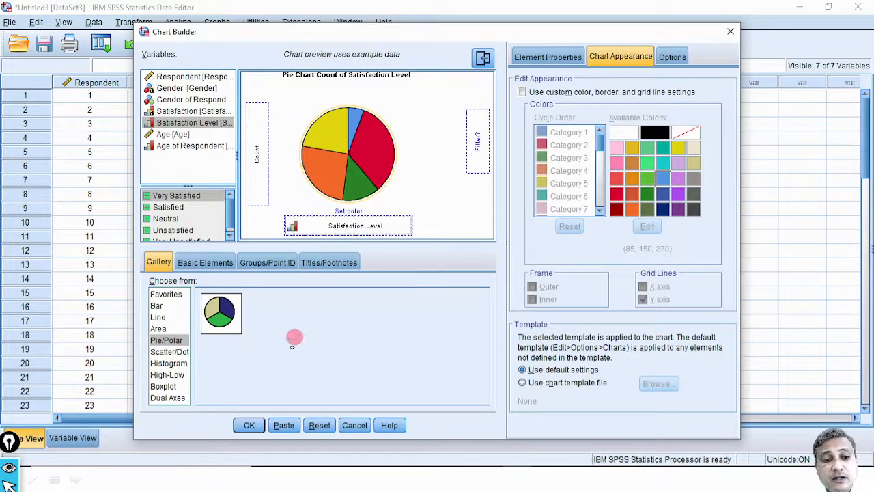
pyautogui.click(248, 424)
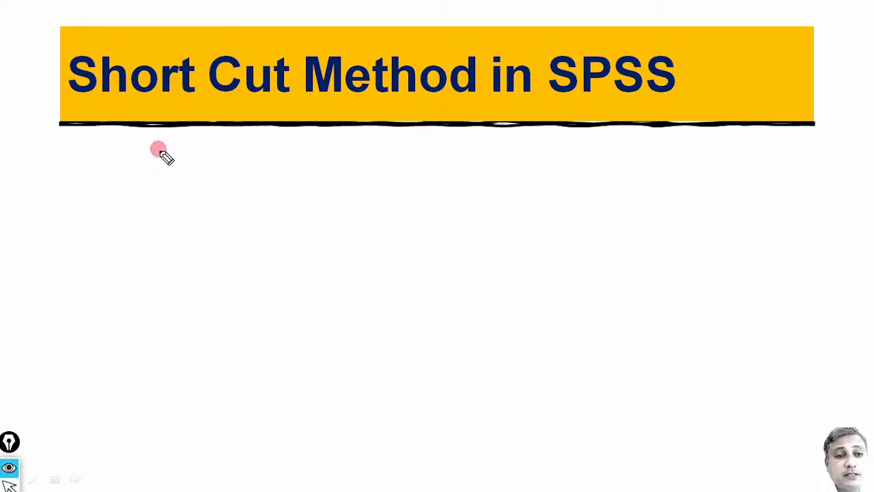
pyautogui.moveTo(158, 149); pyautogui.dragTo(205, 136)
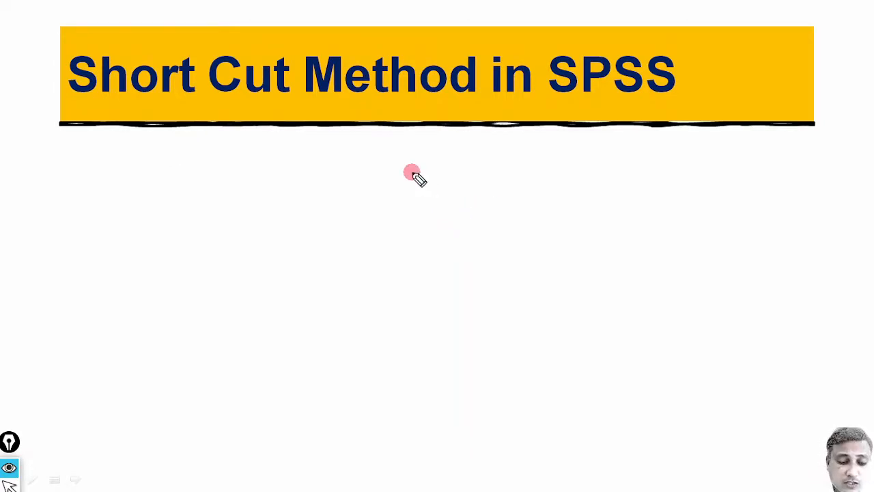
# - Switch to the SPSS Data Editor and open the Frequencies procedure from the descriptive statistics
pyautogui.hotkey('ctrl', 'shift', '2')
pyautogui.hotkey('alt', 'Tab')
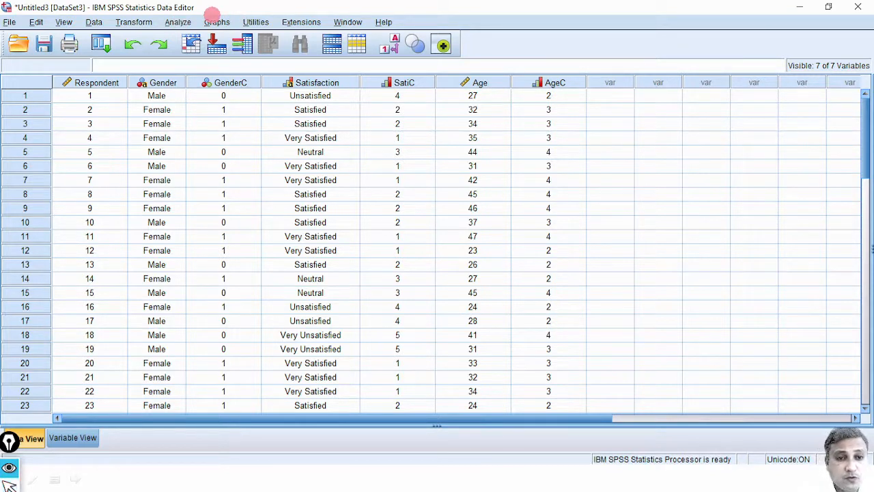
pyautogui.moveTo(220, 12)
pyautogui.mouseDown()
pyautogui.moveTo(216, 40)
pyautogui.moveTo(216, 17)
pyautogui.moveTo(221, 23)
pyautogui.mouseUp()
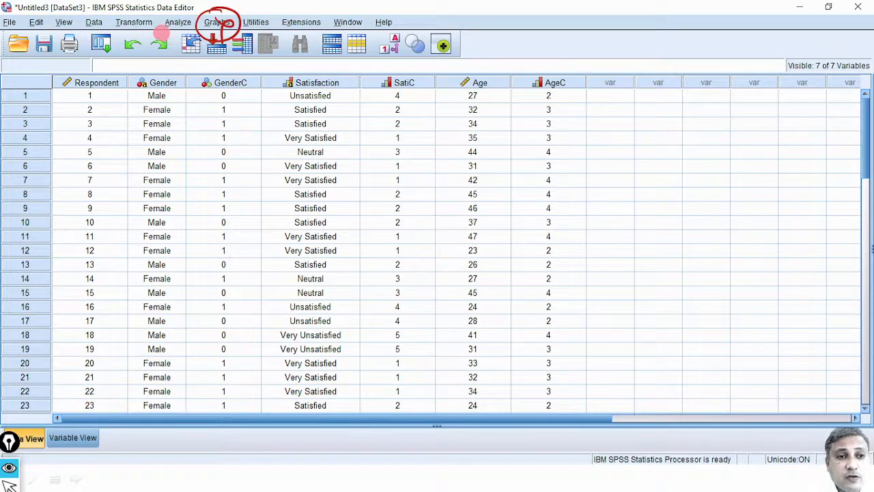
pyautogui.moveTo(166, 34); pyautogui.dragTo(189, 27)
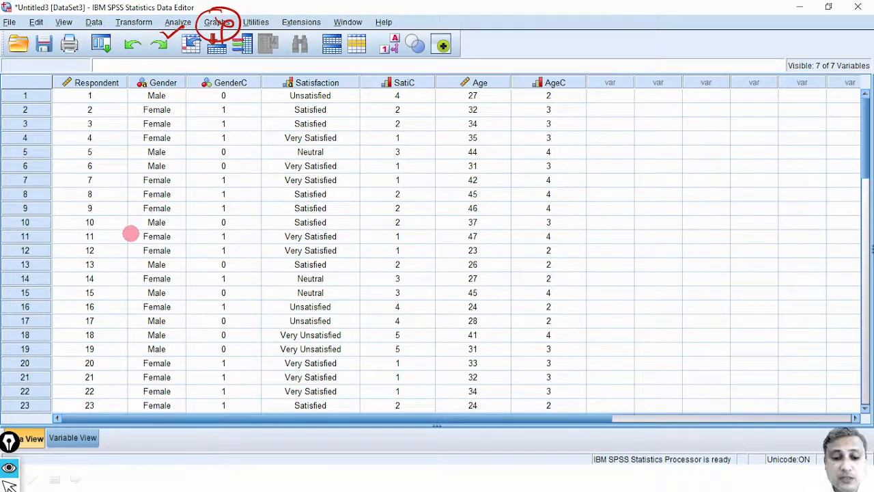
pyautogui.press('e')
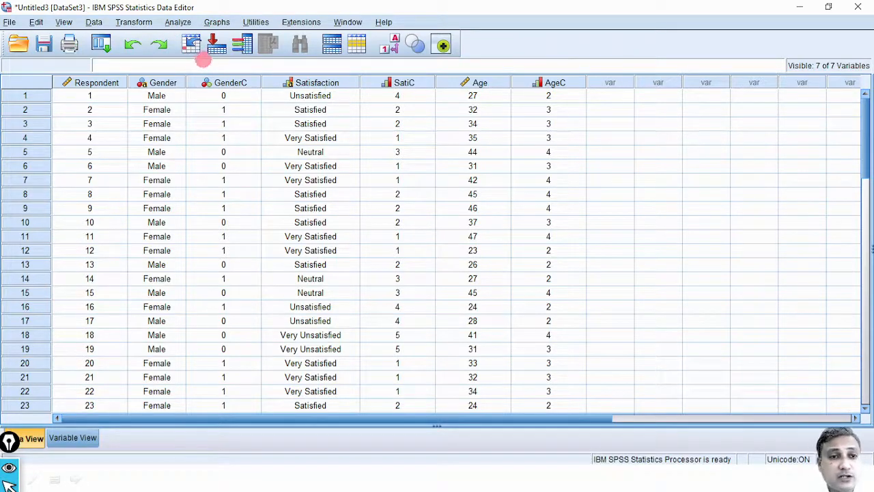
pyautogui.click(178, 21)
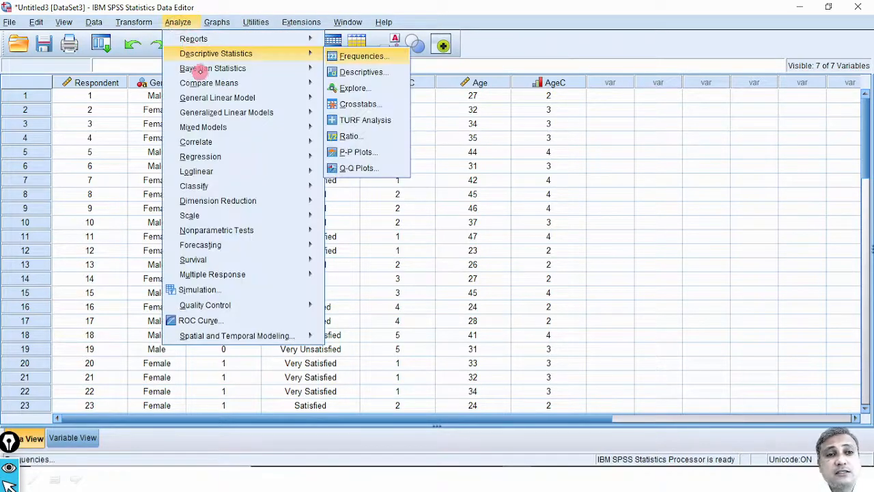
pyautogui.click(384, 57)
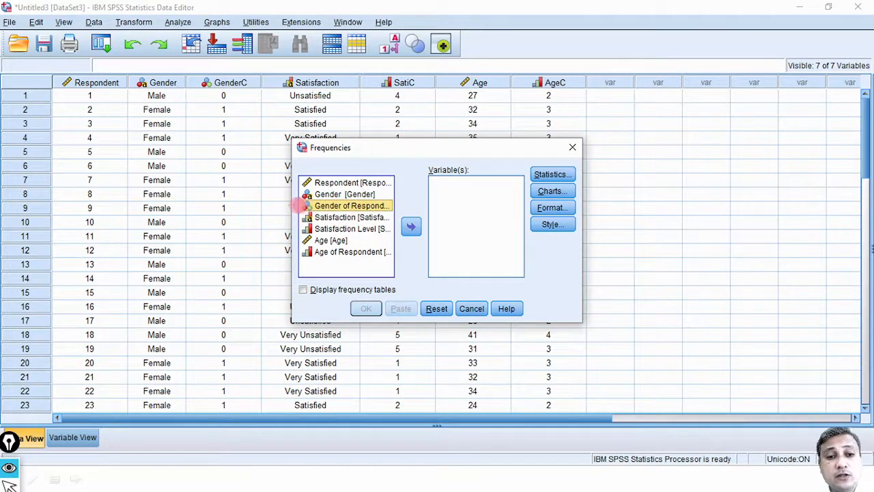
# - Add Gender of Respondent, Satisfaction Level and Age of Respondent as the variables for the Frequencies analysis
pyautogui.moveTo(288, 203)
pyautogui.mouseDown()
pyautogui.moveTo(311, 207)
pyautogui.moveTo(311, 227)
pyautogui.mouseUp()
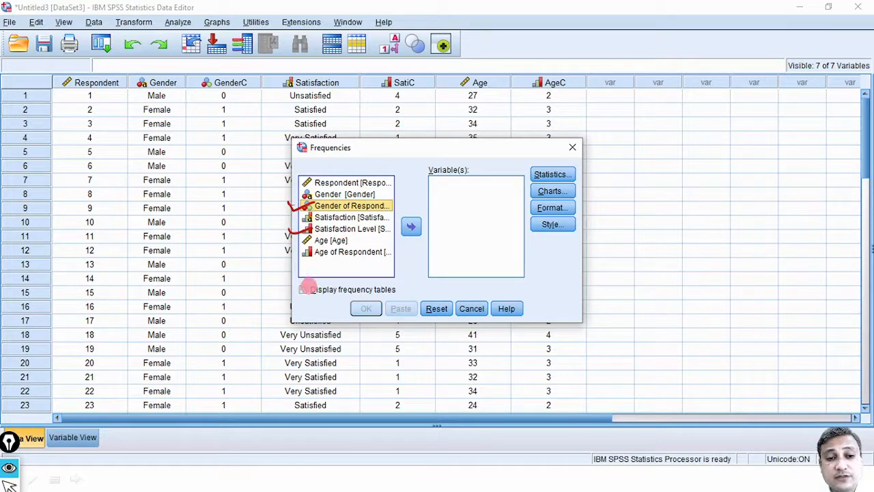
pyautogui.moveTo(299, 262); pyautogui.dragTo(321, 251)
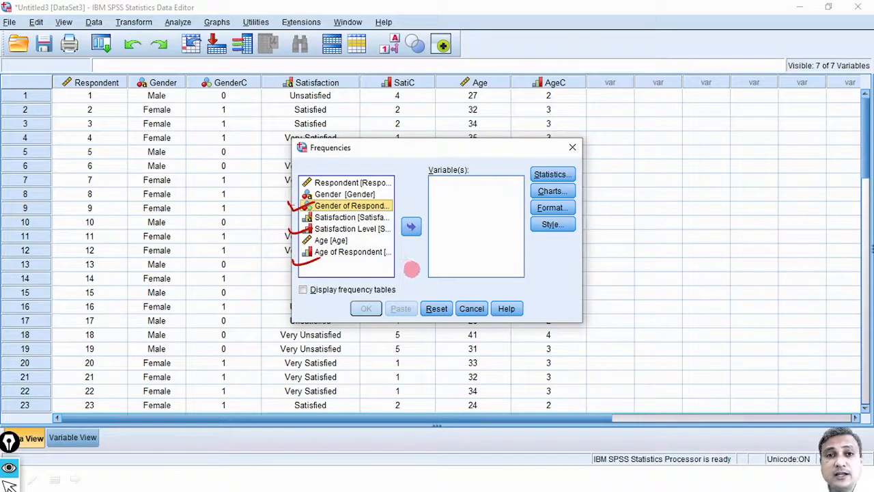
pyautogui.hotkey('ctrl', 'shift', '7')
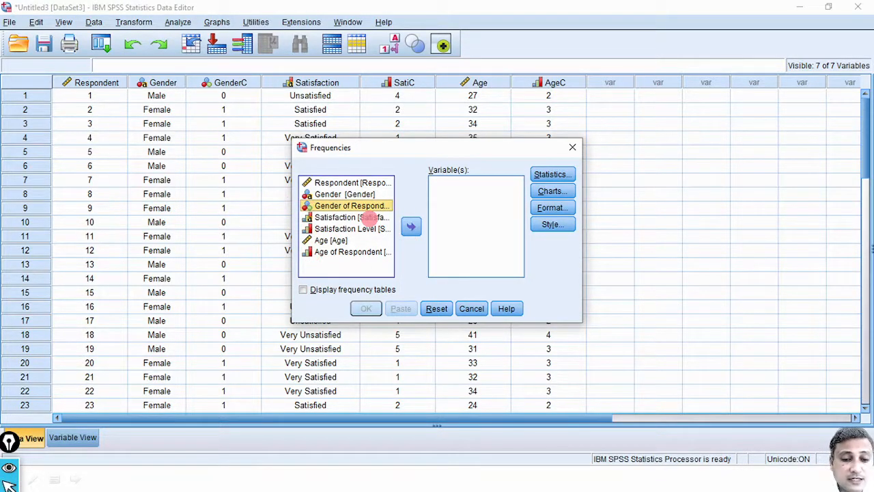
pyautogui.click(411, 225)
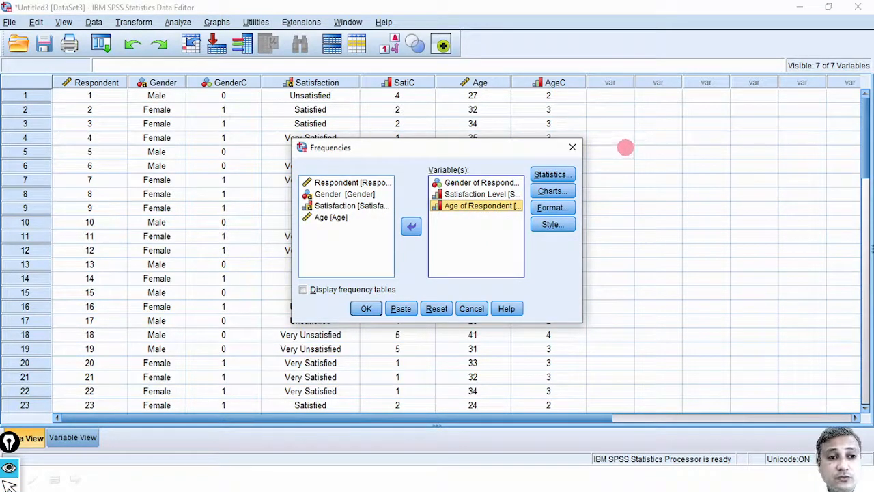
pyautogui.moveTo(153, 68); pyautogui.dragTo(183, 89)
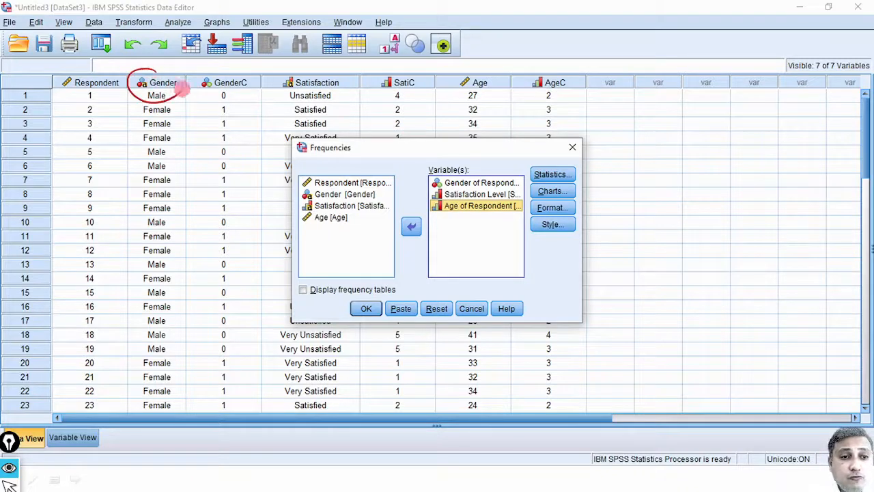
pyautogui.moveTo(233, 68)
pyautogui.mouseDown()
pyautogui.moveTo(220, 105)
pyautogui.moveTo(247, 67)
pyautogui.mouseUp()
pyautogui.moveTo(306, 65)
pyautogui.mouseDown()
pyautogui.moveTo(291, 97)
pyautogui.moveTo(310, 64)
pyautogui.mouseUp()
pyautogui.moveTo(410, 63)
pyautogui.mouseDown()
pyautogui.moveTo(383, 103)
pyautogui.moveTo(413, 61)
pyautogui.mouseUp()
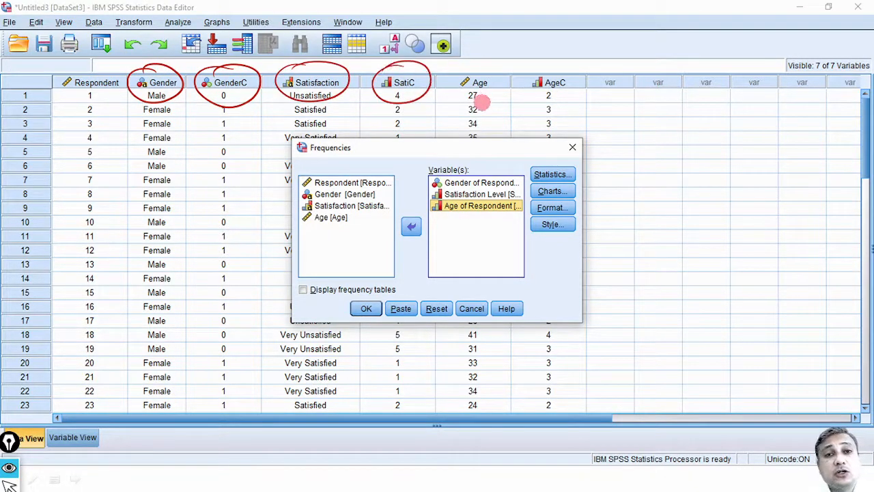
pyautogui.moveTo(494, 75)
pyautogui.mouseDown()
pyautogui.moveTo(466, 103)
pyautogui.moveTo(503, 92)
pyautogui.moveTo(497, 80)
pyautogui.mouseUp()
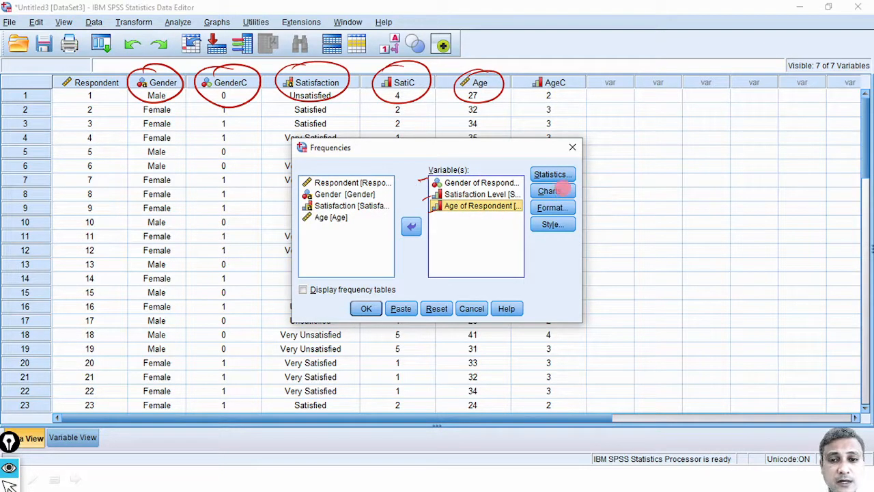
pyautogui.moveTo(579, 183); pyautogui.dragTo(561, 190)
pyautogui.hotkey('ctrl', 'shift', '7')
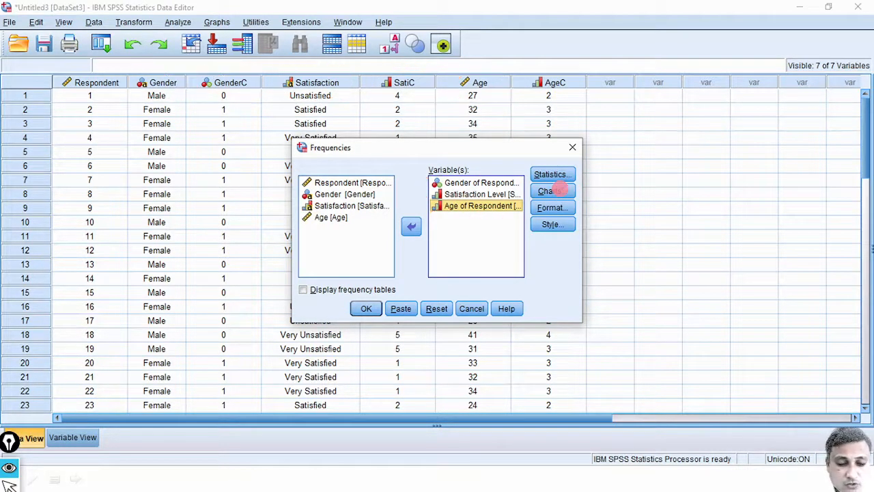
# - Set the Frequencies chart type to bar charts with percentages as chart values, and generate the charts for the three chosen variables
pyautogui.click(548, 190)
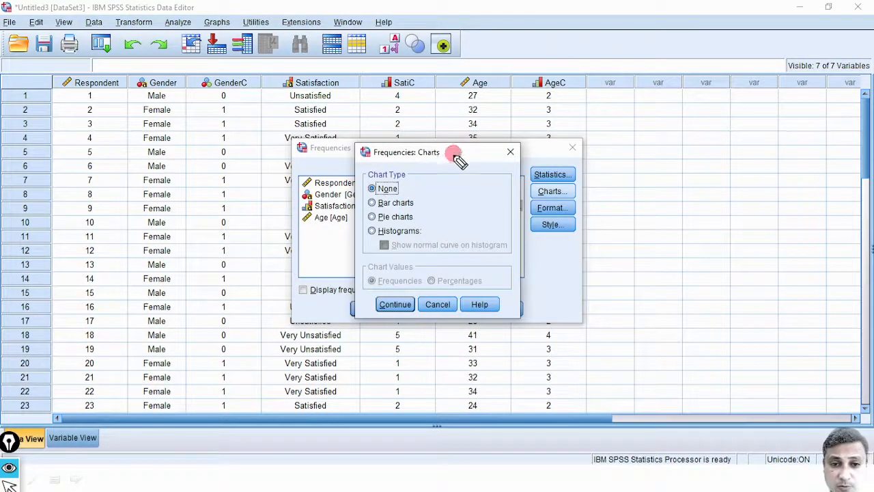
pyautogui.moveTo(416, 202)
pyautogui.mouseDown()
pyautogui.moveTo(428, 201)
pyautogui.moveTo(441, 230)
pyautogui.mouseUp()
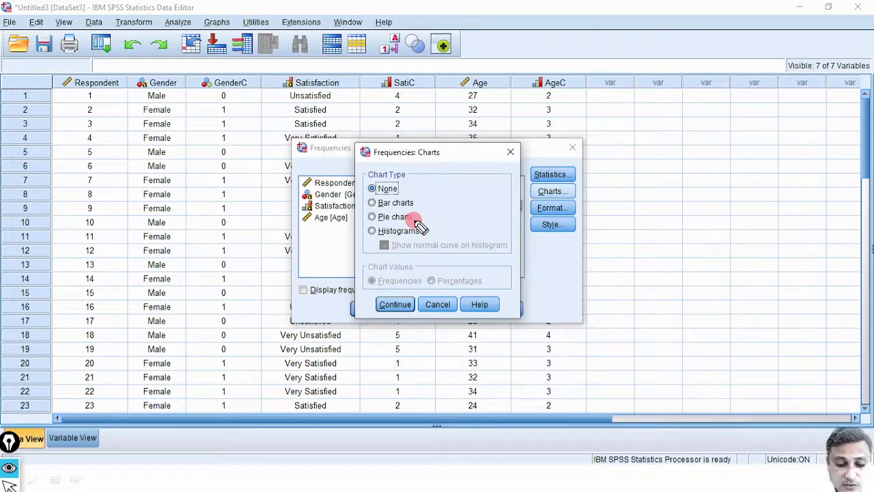
pyautogui.click(403, 202)
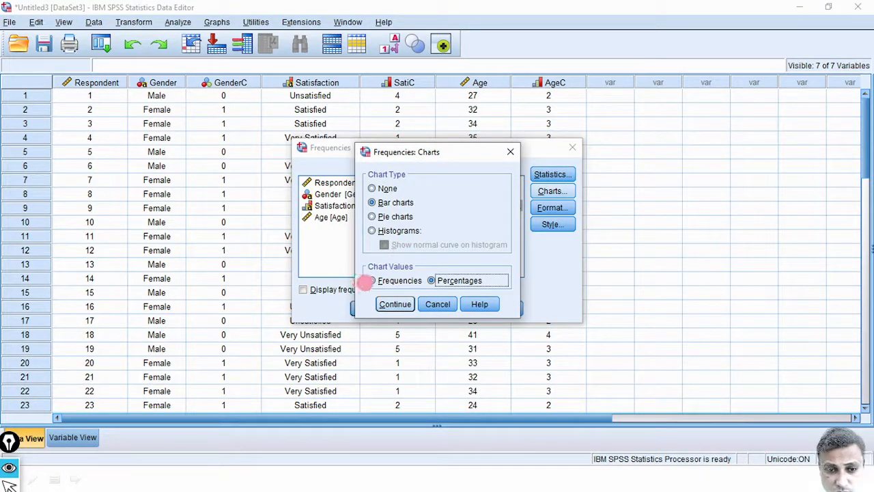
pyautogui.moveTo(357, 280); pyautogui.dragTo(375, 275)
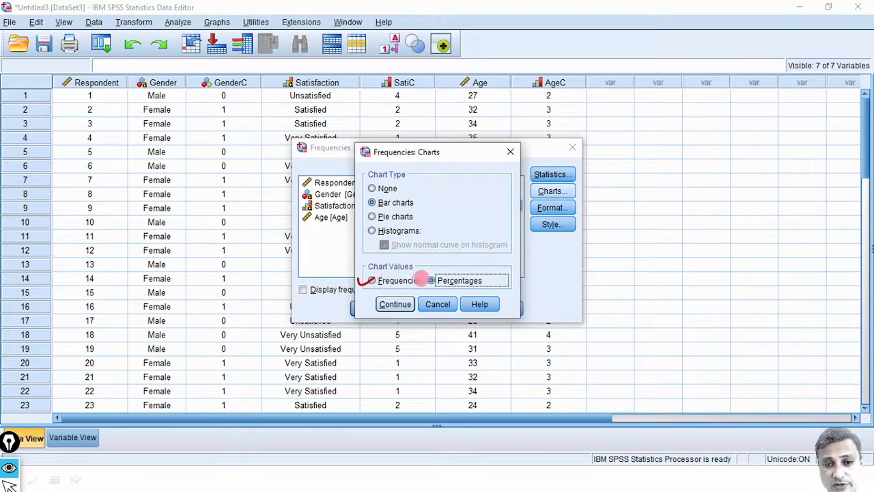
pyautogui.moveTo(464, 270); pyautogui.dragTo(487, 269)
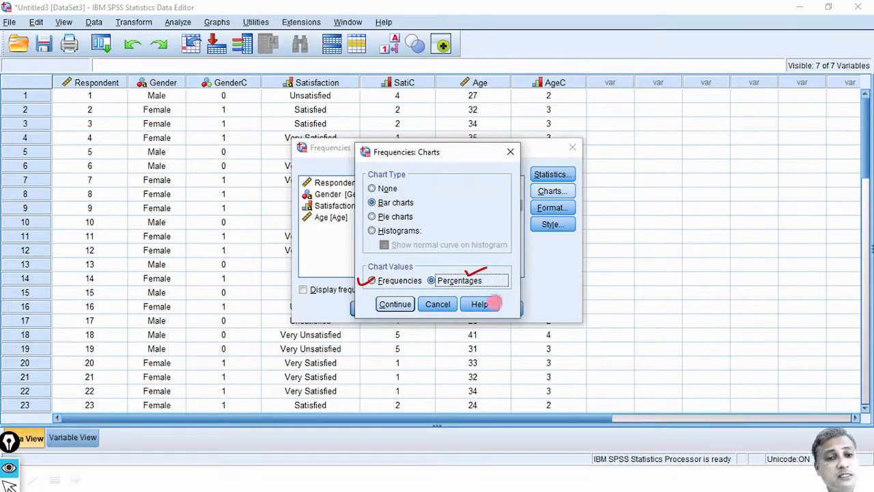
pyautogui.moveTo(424, 201)
pyautogui.mouseDown()
pyautogui.moveTo(456, 246)
pyautogui.moveTo(469, 230)
pyautogui.mouseUp()
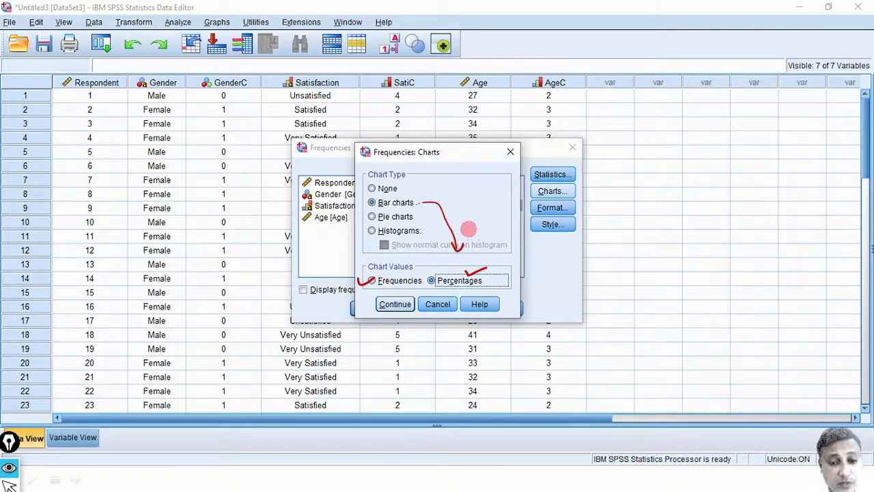
pyautogui.press('e')
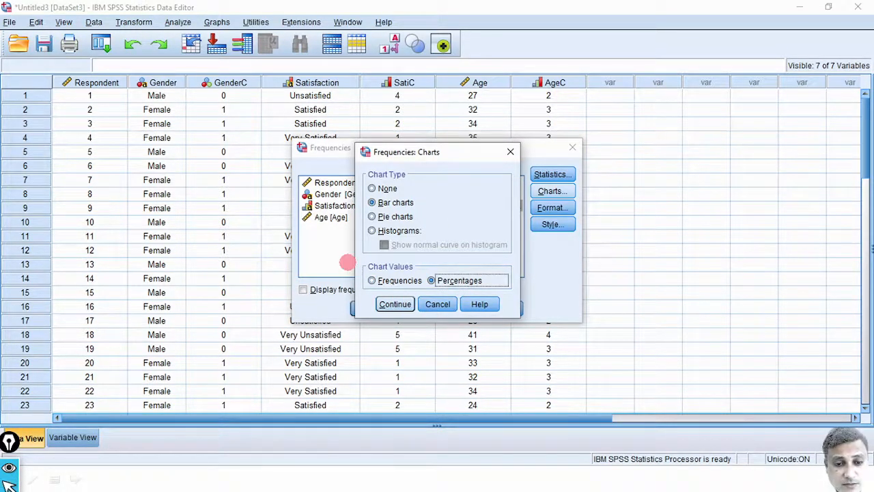
pyautogui.click(392, 303)
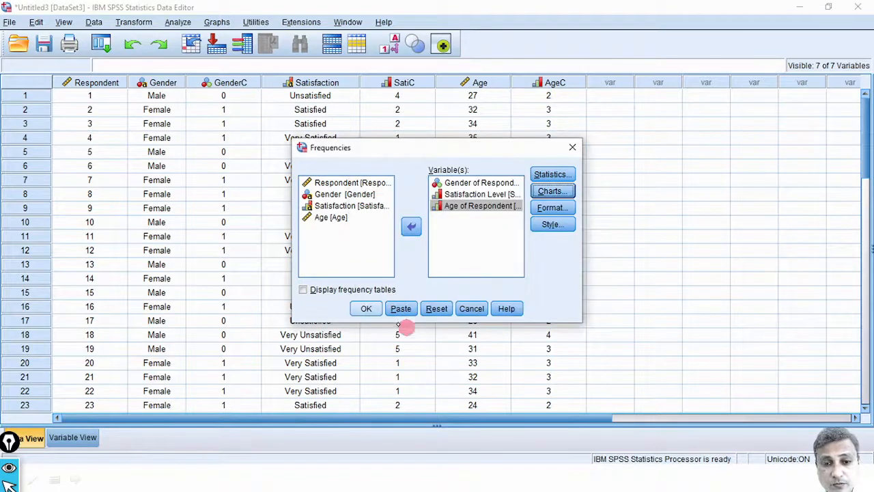
pyautogui.click(367, 309)
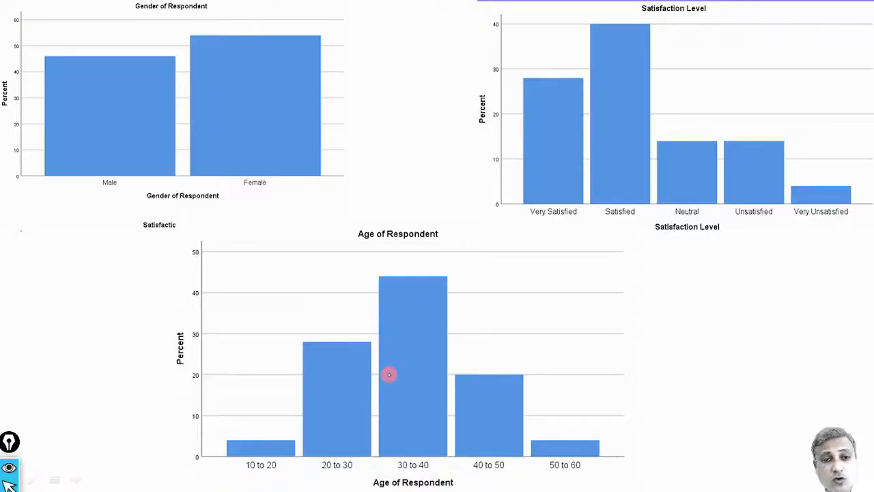